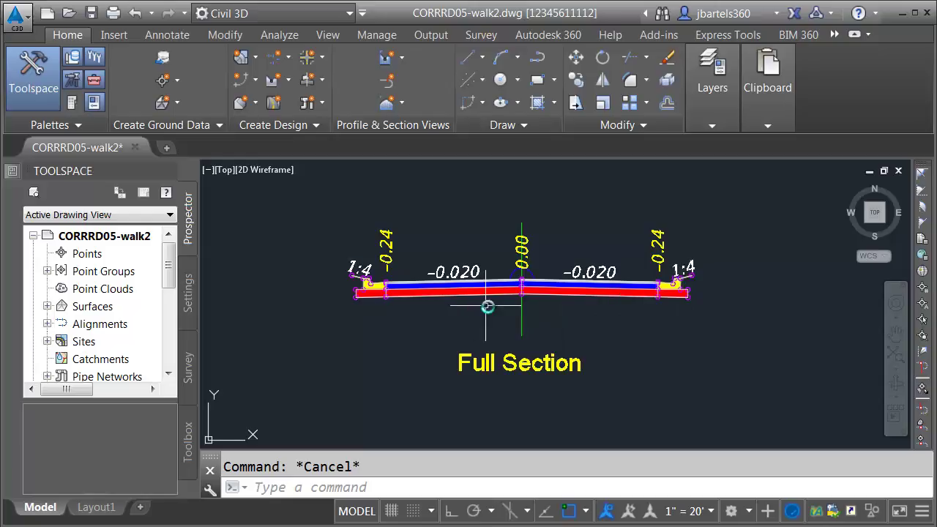
# Erase the right-hand 1:4 slope label from the assembly
pyautogui.scroll(-5, 483, 304)
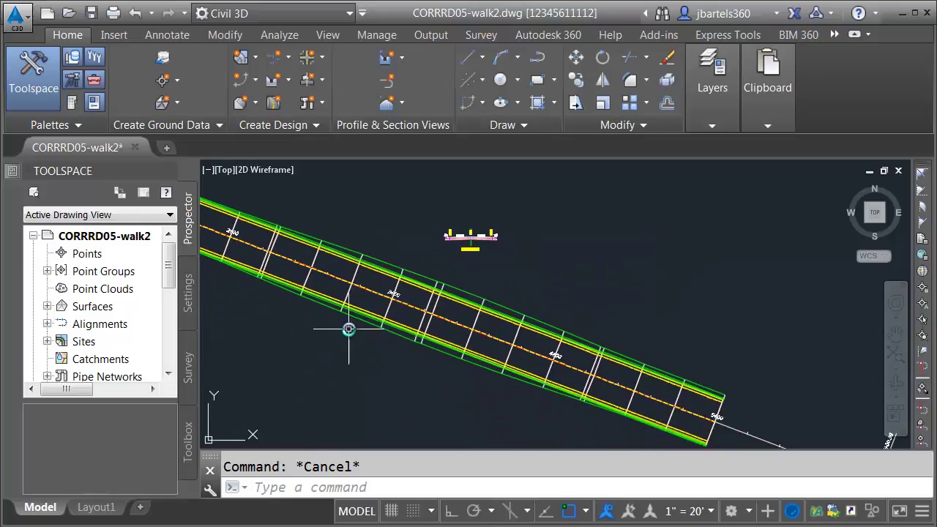
pyautogui.scroll(6, 493, 226)
pyautogui.click(505, 253)
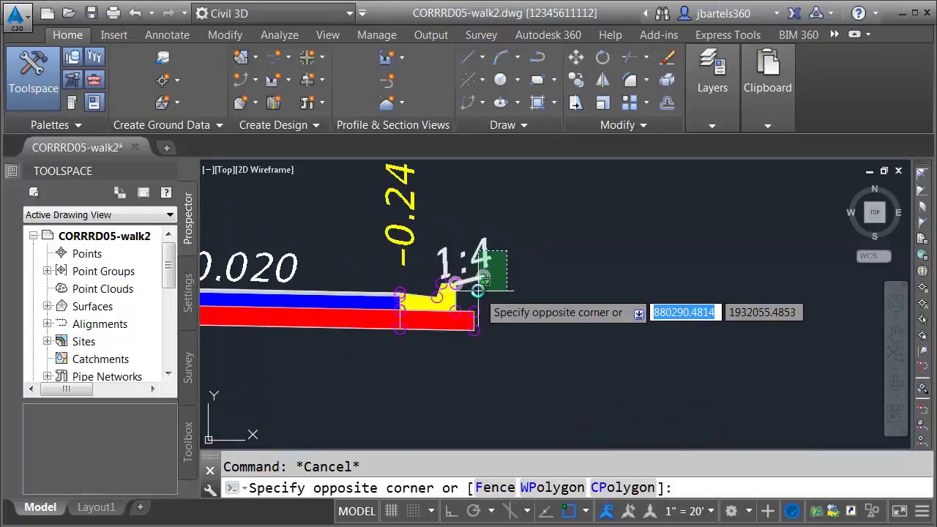
pyautogui.click(450, 277)
pyautogui.press('Delete')
pyautogui.press('Escape')
# Rebuild the Main Street corridor, then view its end and alignment
pyautogui.scroll(-5, 516, 277)
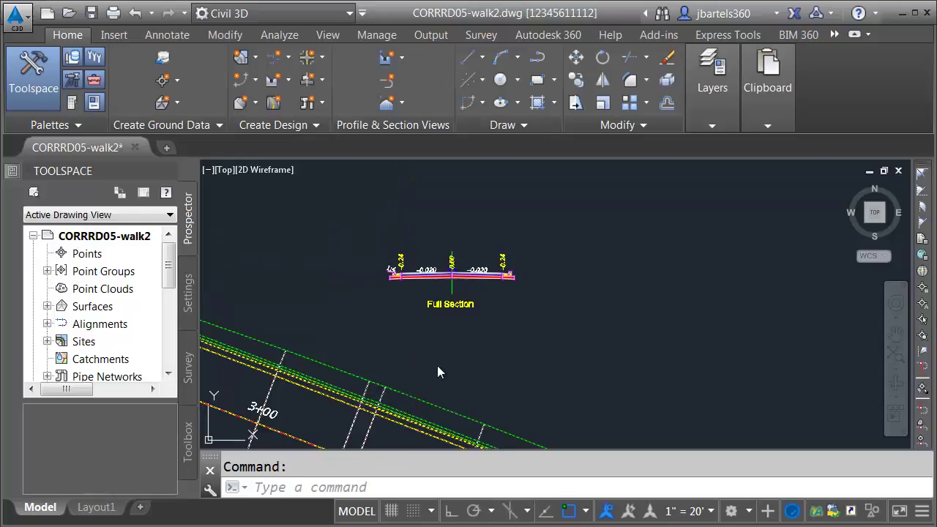
pyautogui.scroll(-5, 448, 370)
pyautogui.click(454, 377)
pyautogui.click(246, 58)
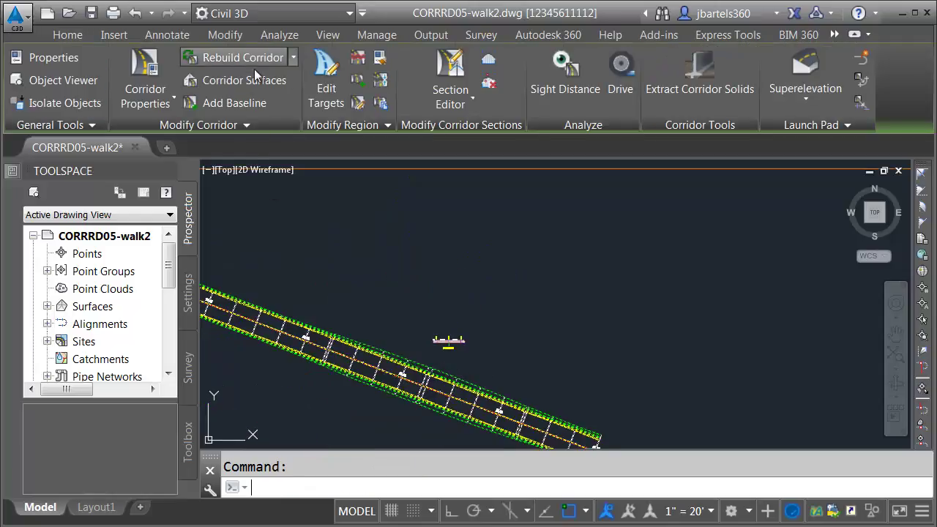
pyautogui.scroll(4, 381, 403)
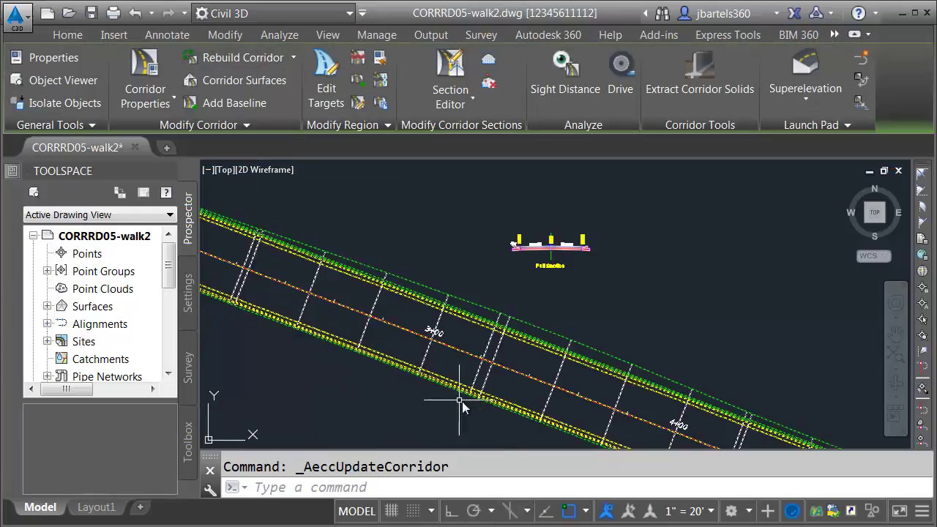
pyautogui.press('Escape')
pyautogui.scroll(-2, 518, 370)
pyautogui.moveTo(518, 370); pyautogui.dragTo(487, 293, button='middle')
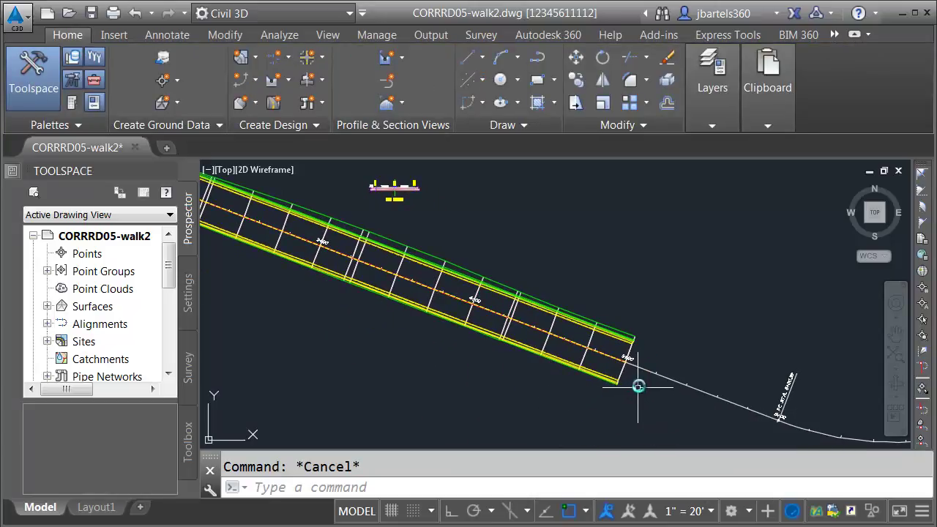
# Offset the alignment 21 units to its lower side
pyautogui.click(667, 103)
pyautogui.write('21')
pyautogui.press('Return')
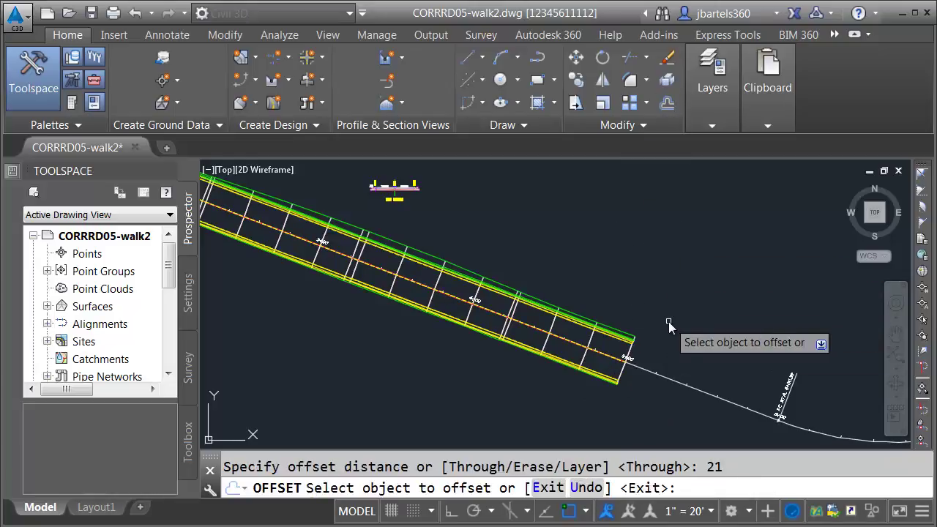
pyautogui.click(642, 365)
pyautogui.click(606, 410)
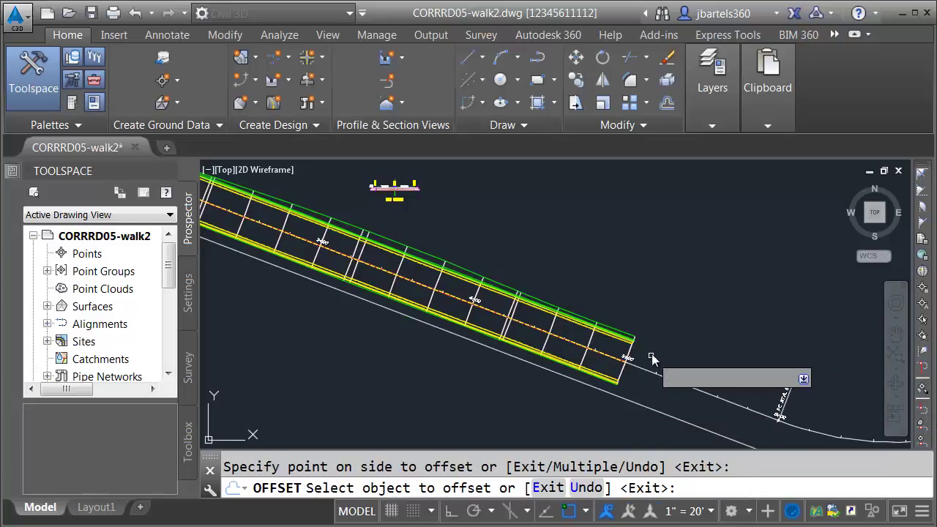
pyautogui.press('Escape')
# Offset the new line a further 4 units below it
pyautogui.press('Return')
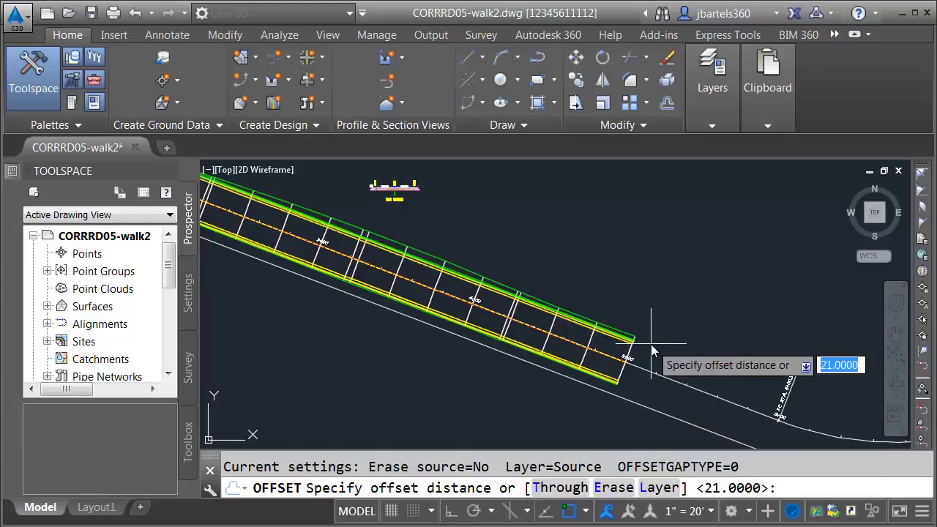
pyautogui.write('4')
pyautogui.press('Return')
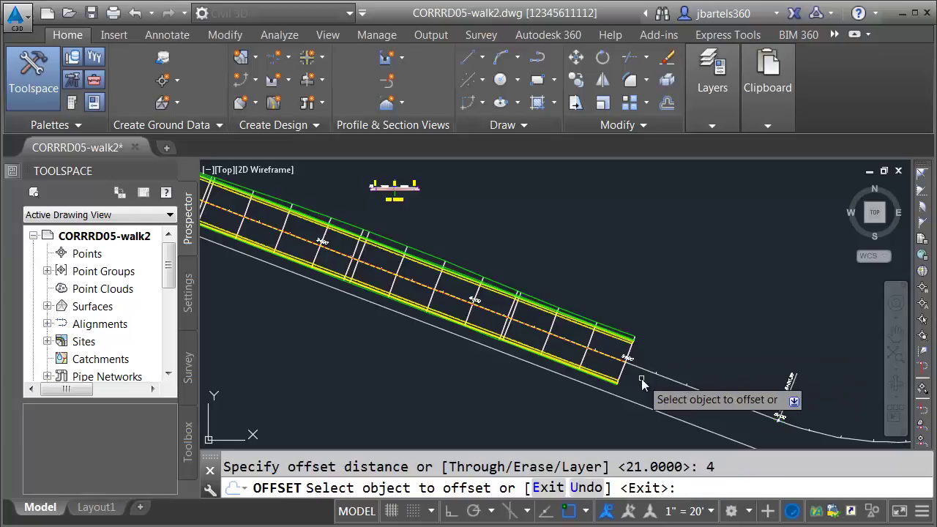
pyautogui.click(628, 400)
pyautogui.click(613, 404)
pyautogui.press('Escape')
# Color both new offset polylines Magenta in Properties
pyautogui.scroll(5, 520, 374)
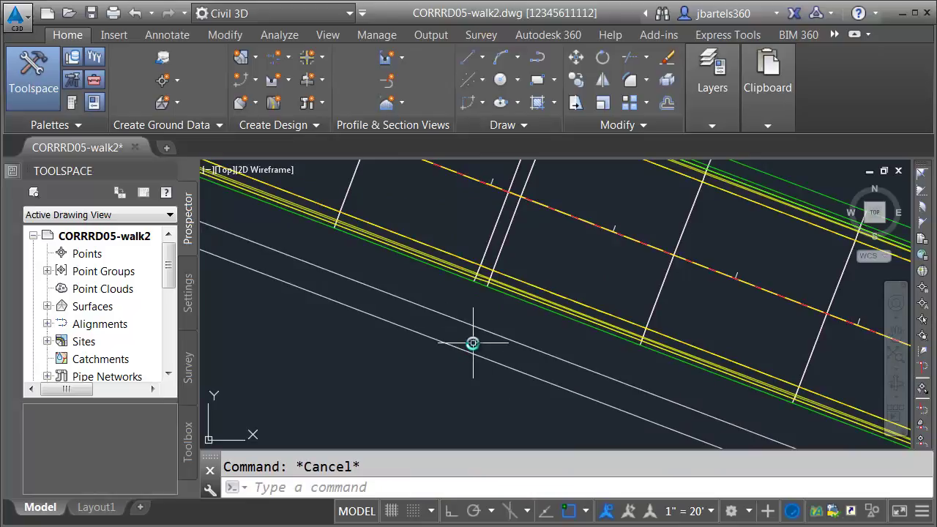
pyautogui.scroll(-4, 473, 359)
pyautogui.scroll(2, 414, 301)
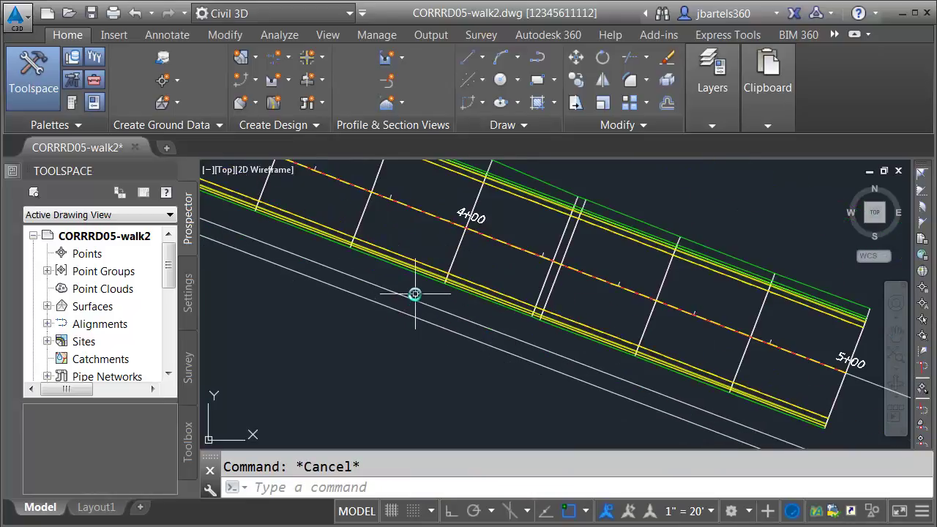
pyautogui.click(414, 294)
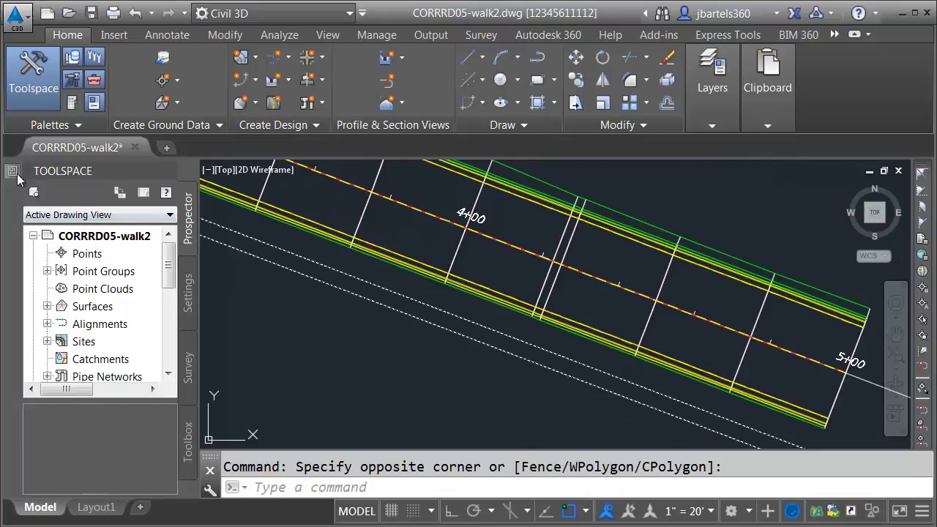
pyautogui.moveTo(21, 174)
pyautogui.click(346, 217)
pyautogui.click(351, 217)
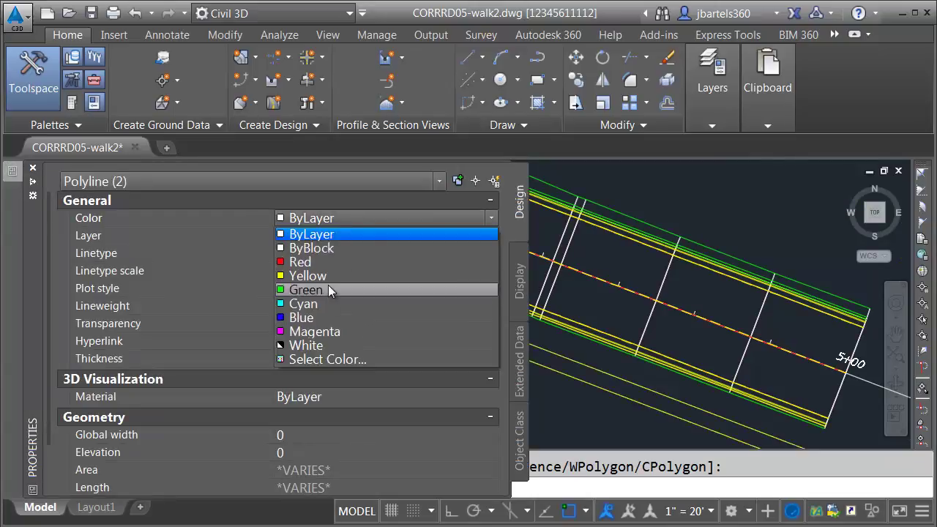
pyautogui.click(331, 332)
pyautogui.press('Escape')
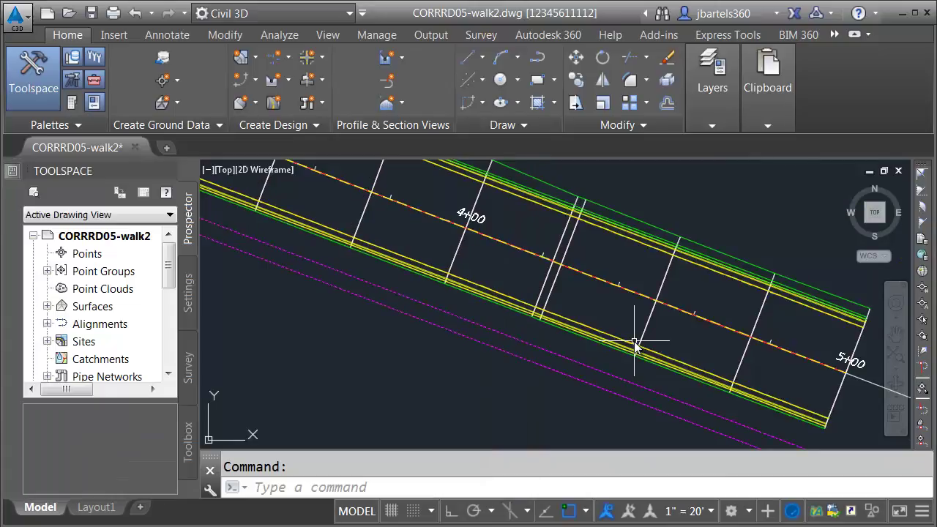
# Select the assembly's right-side subassembly and show the Civil Imperial Subassemblies palettes
pyautogui.scroll(-4, 550, 316)
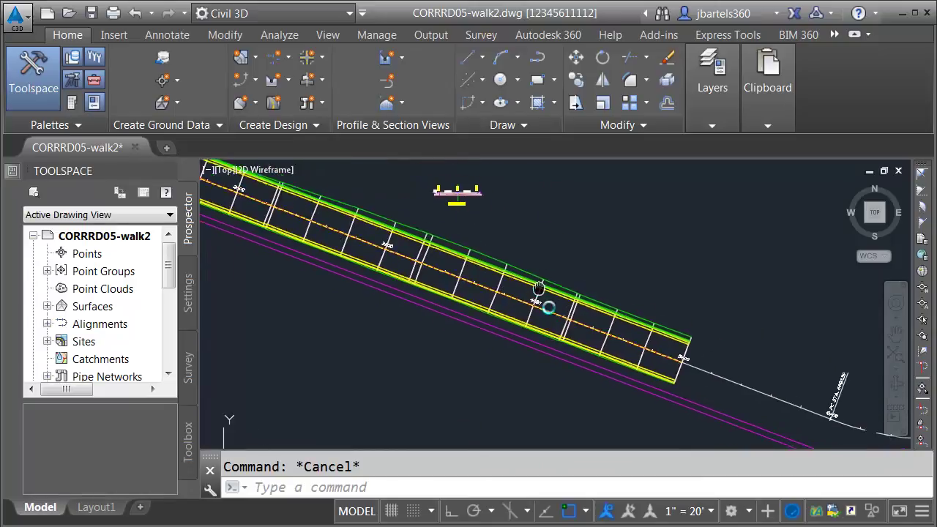
pyautogui.scroll(5, 504, 254)
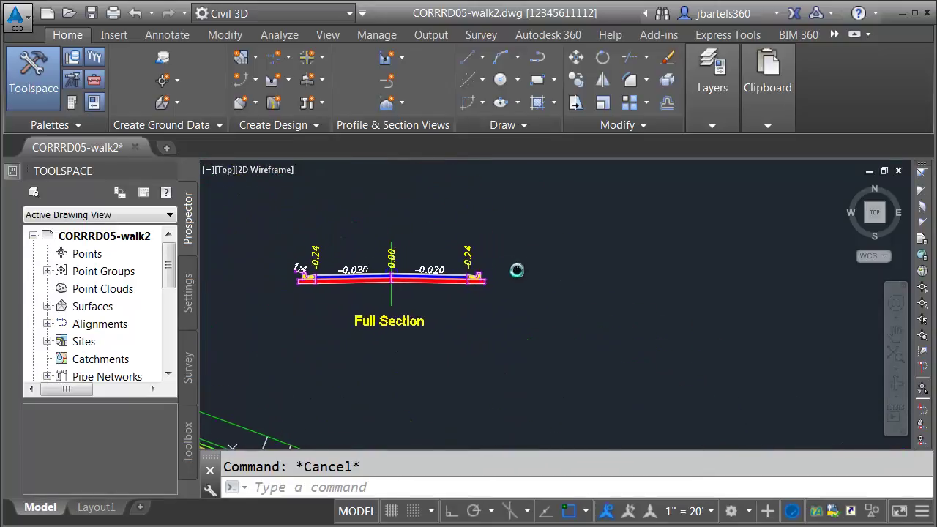
pyautogui.moveTo(539, 288)
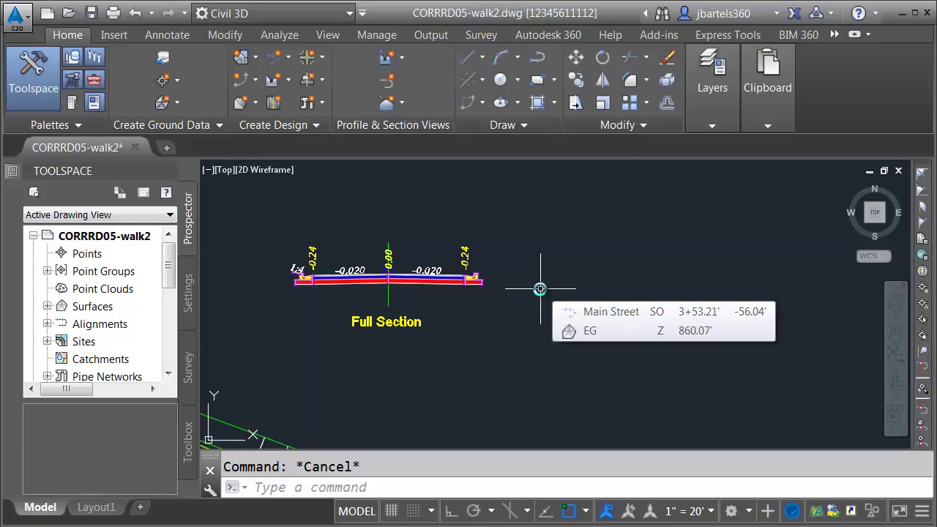
pyautogui.scroll(4, 489, 278)
pyautogui.moveTo(483, 272); pyautogui.dragTo(510, 288, button='middle')
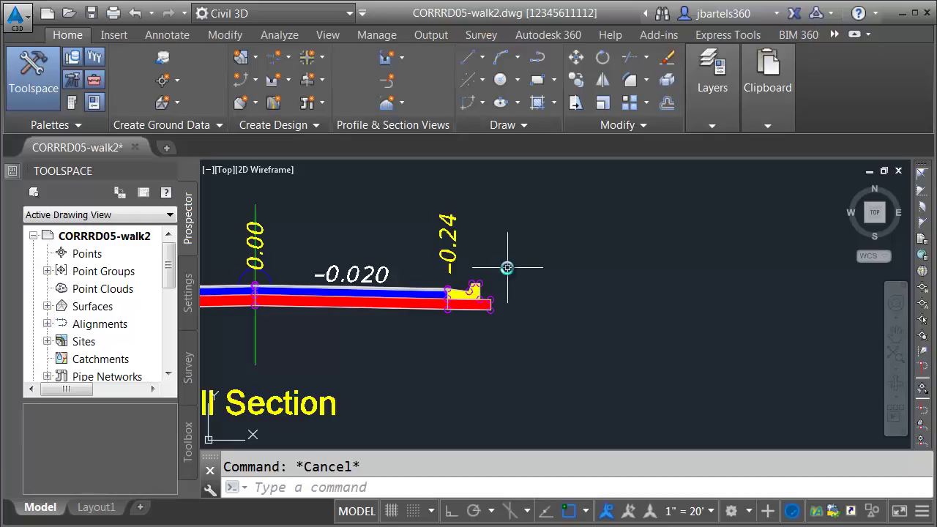
pyautogui.click(274, 339)
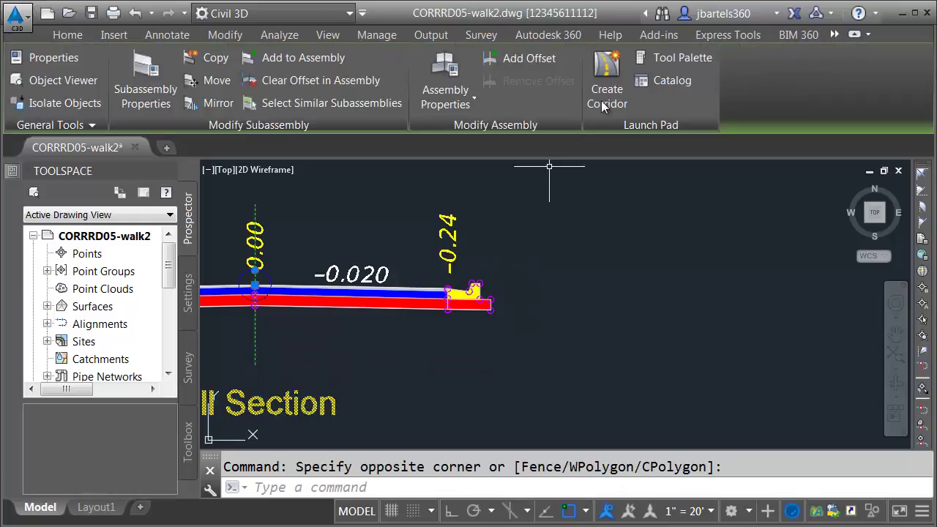
pyautogui.click(668, 57)
pyautogui.rightClick(794, 171)
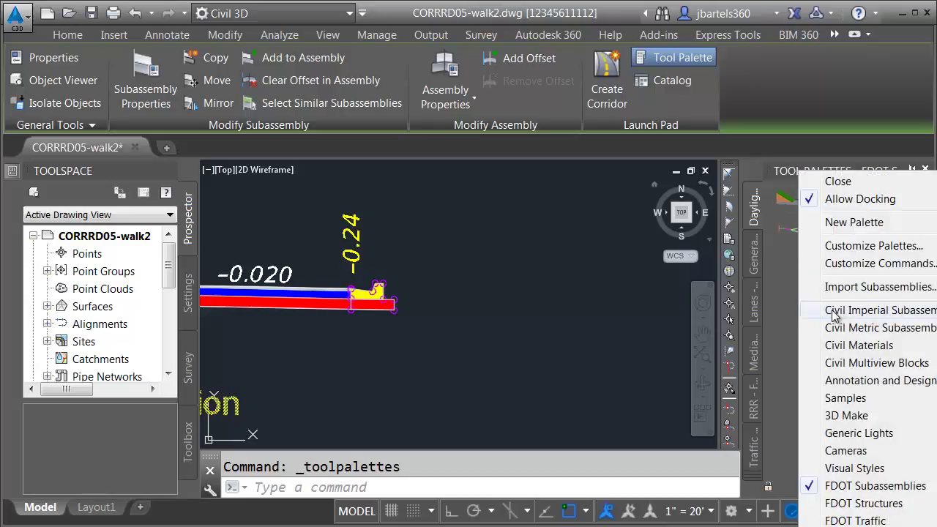
pyautogui.click(837, 311)
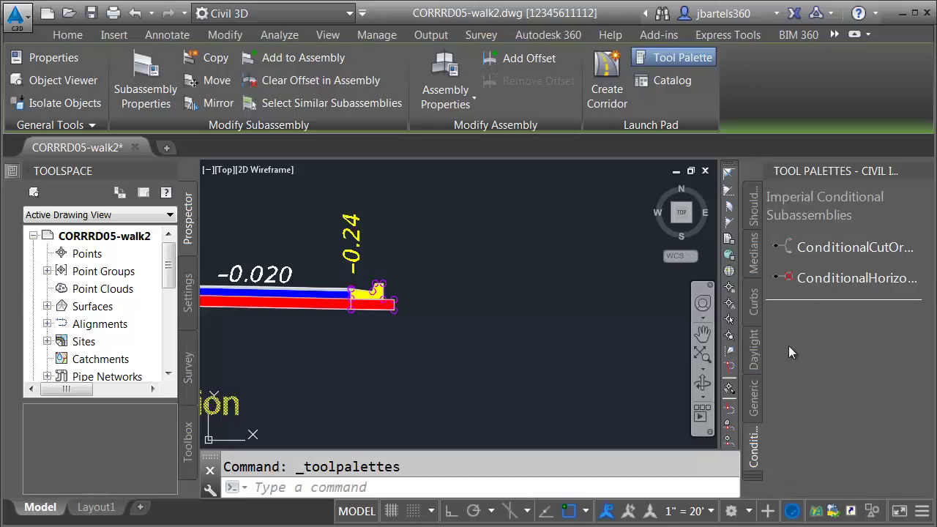
# Add ConditionalHorizontalTarget subassemblies at the right curb's marker points
pyautogui.click(802, 279)
pyautogui.scroll(8, 385, 290)
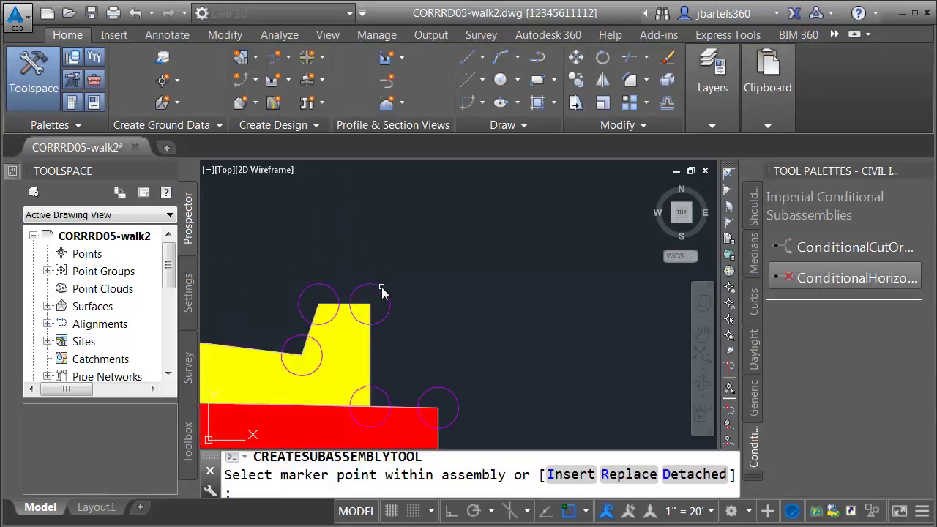
pyautogui.scroll(-5, 440, 275)
pyautogui.scroll(3, 505, 293)
pyautogui.moveTo(540, 326); pyautogui.dragTo(493, 294, button='middle')
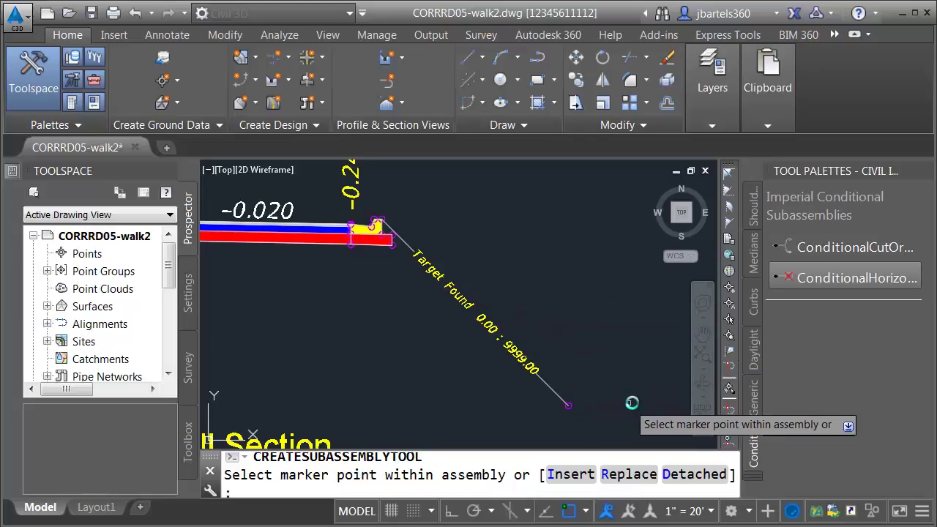
pyautogui.moveTo(427, 222); pyautogui.dragTo(424, 231, button='middle')
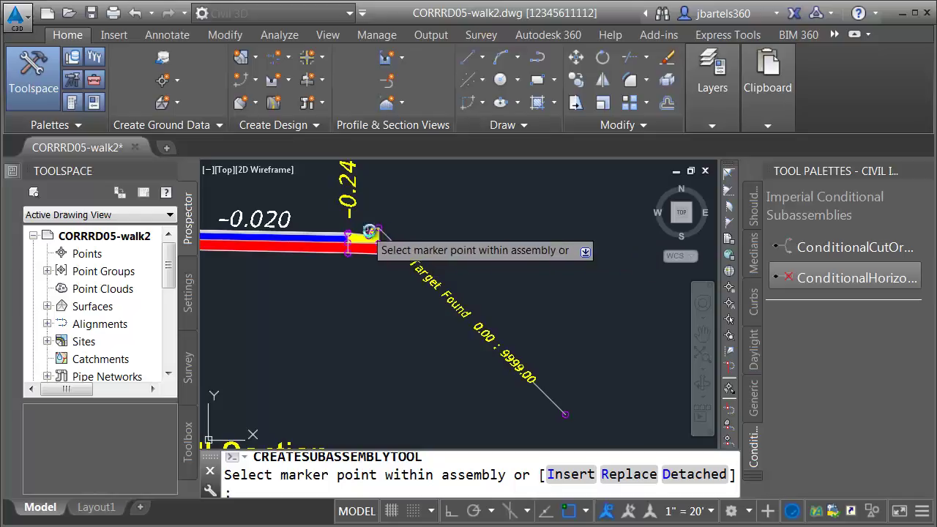
# Set the conditional subassembly's Type to Target Found
pyautogui.hotkey('ctrl', '1')
pyautogui.moveTo(48, 207); pyautogui.dragTo(55, 334)
pyautogui.click(349, 452)
pyautogui.click(363, 482)
pyautogui.hotkey('ctrl', '1')
pyautogui.scroll(5, 372, 237)
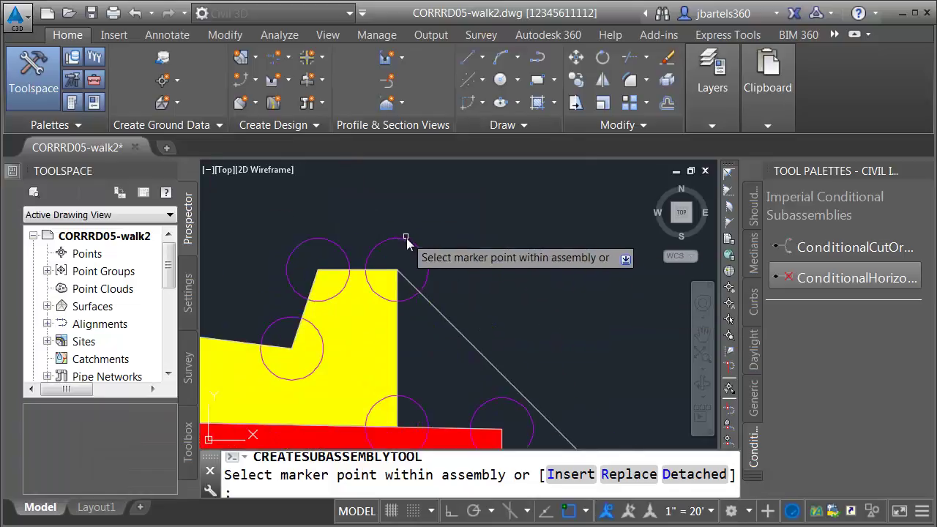
pyautogui.scroll(-5, 461, 252)
pyautogui.moveTo(502, 238); pyautogui.dragTo(398, 300, button='middle')
pyautogui.press('Escape')
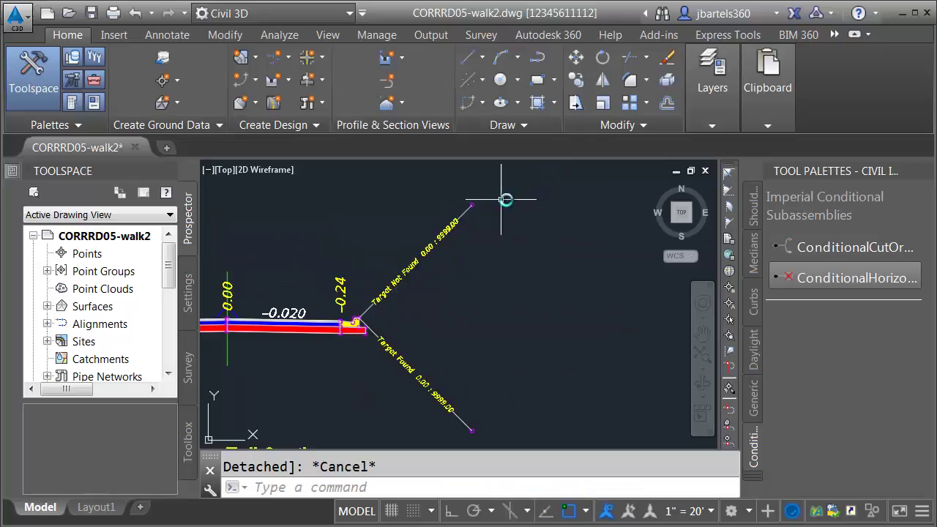
# Name the upper conditional subassembly 'Not Found'
pyautogui.click(401, 270)
pyautogui.moveTo(18, 178)
pyautogui.click(315, 220)
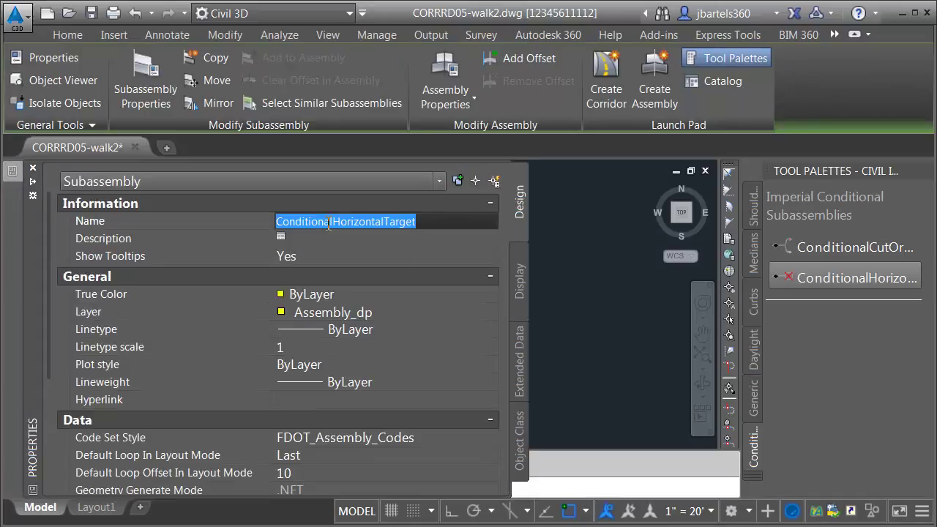
pyautogui.write('Not F')
pyautogui.press('Return')
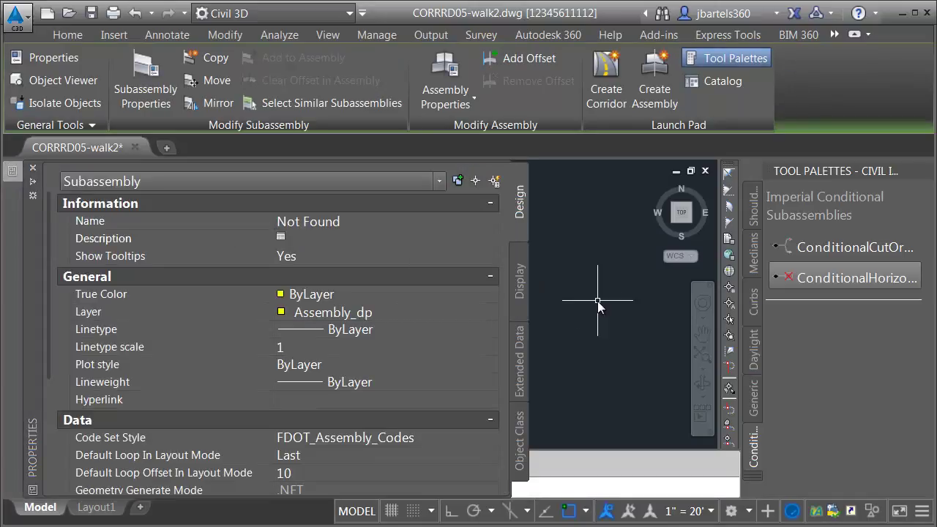
pyautogui.hotkey('ctrl', '1')
pyautogui.press('Escape')
# Name the lower conditional subassembly 'found'
pyautogui.click(397, 345)
pyautogui.click(329, 320)
pyautogui.moveTo(10, 177)
pyautogui.click(324, 224)
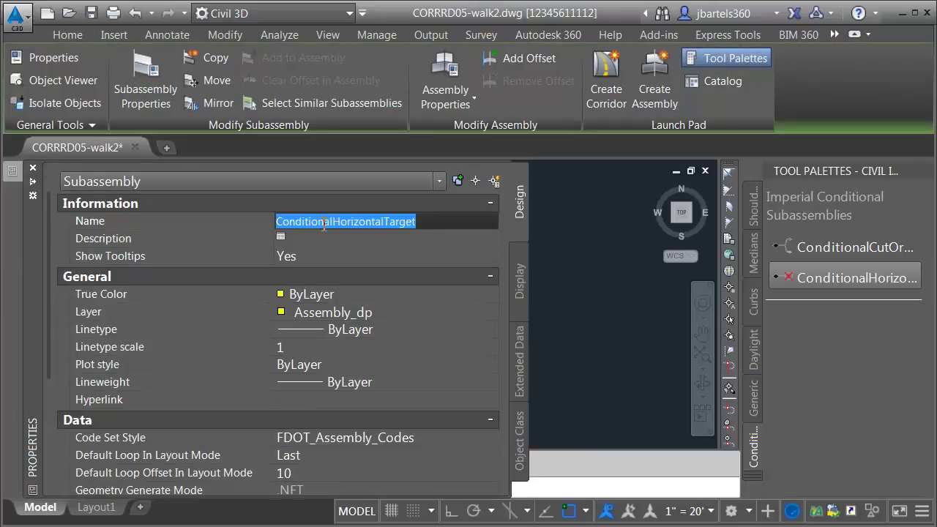
pyautogui.write('found')
pyautogui.press('Return')
pyautogui.press('Escape')
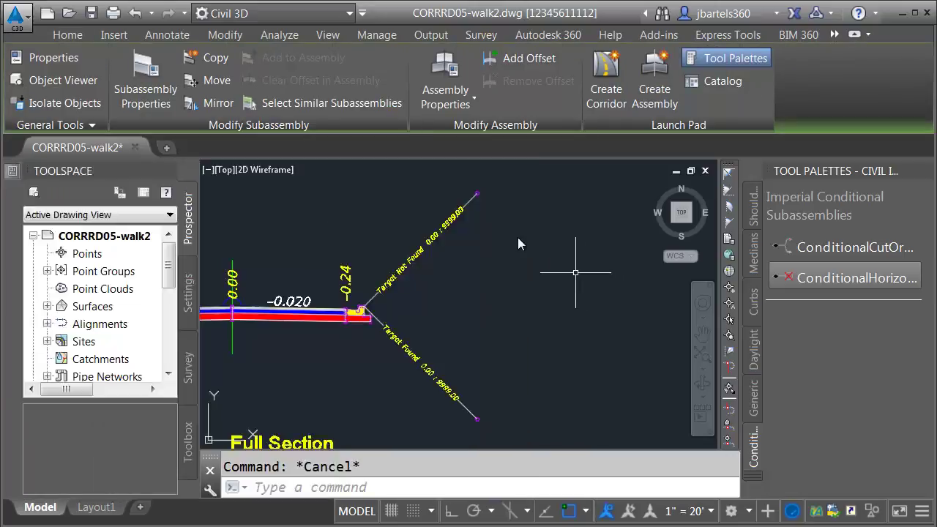
# Switch the tool palettes to FDOT Subassemblies, Urban - FDOT
pyautogui.scroll(3, 472, 316)
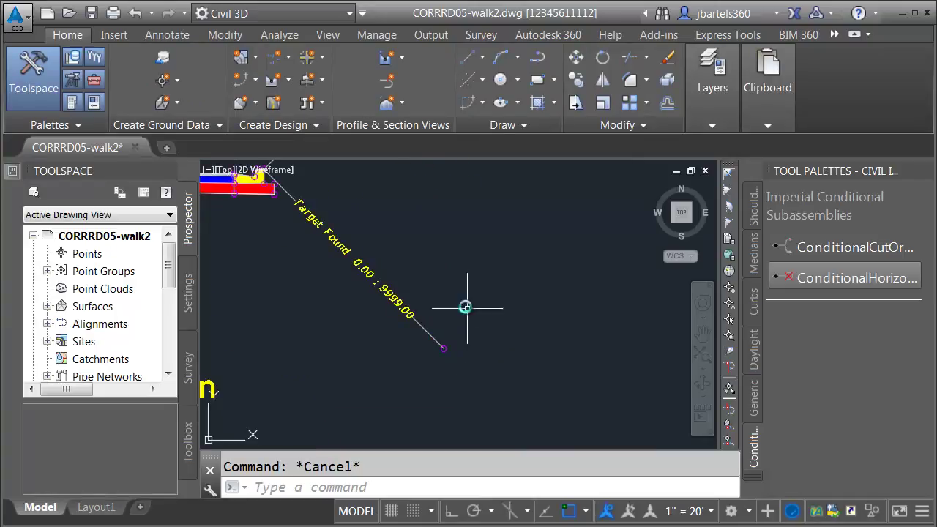
pyautogui.scroll(2, 487, 355)
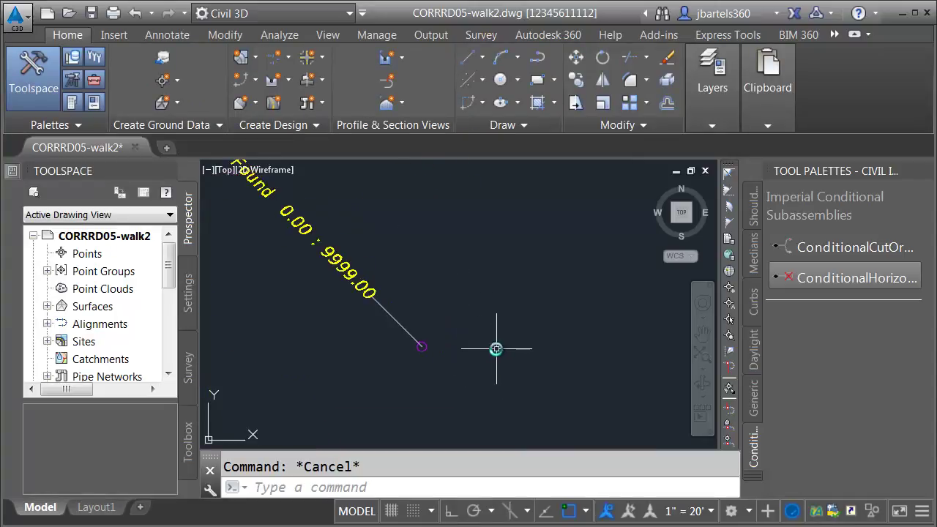
pyautogui.rightClick(782, 171)
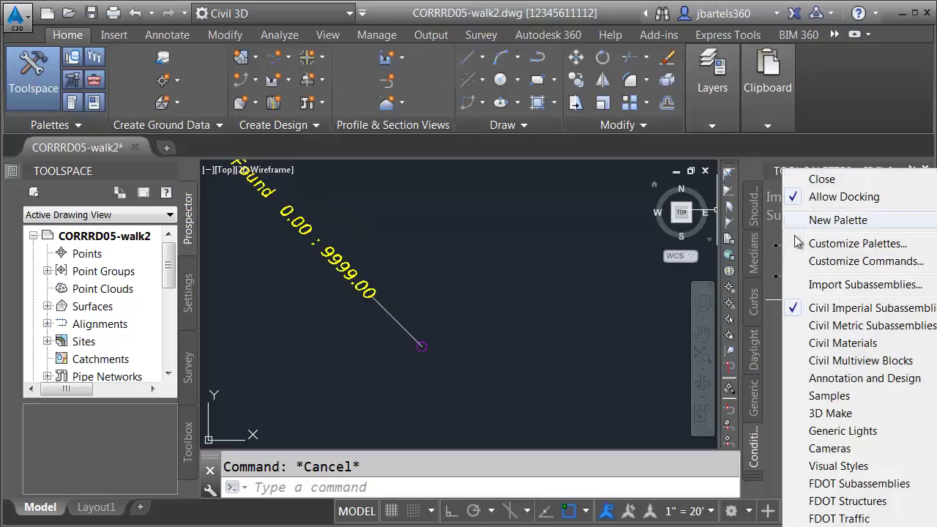
pyautogui.click(815, 484)
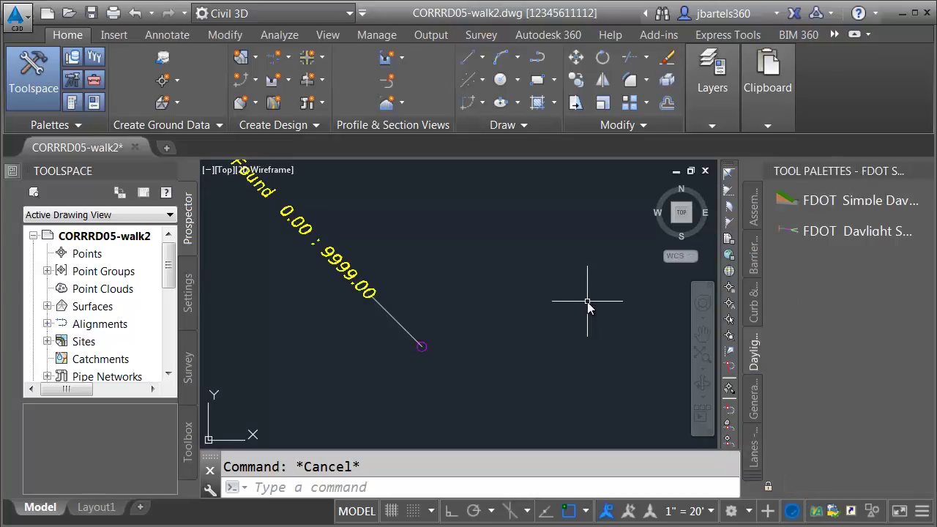
pyautogui.click(751, 483)
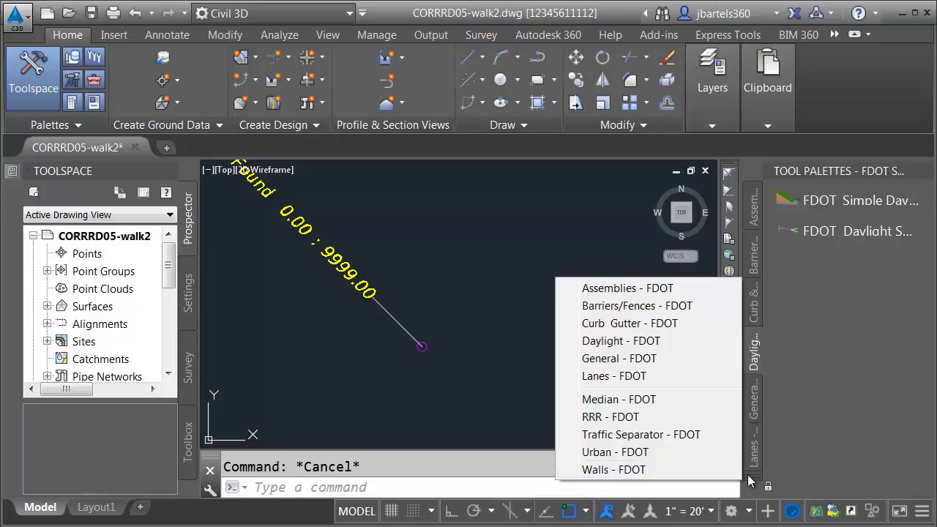
pyautogui.click(600, 453)
# Chain three FDOT driveway subassemblies onto the assembly's marker point
pyautogui.click(788, 254)
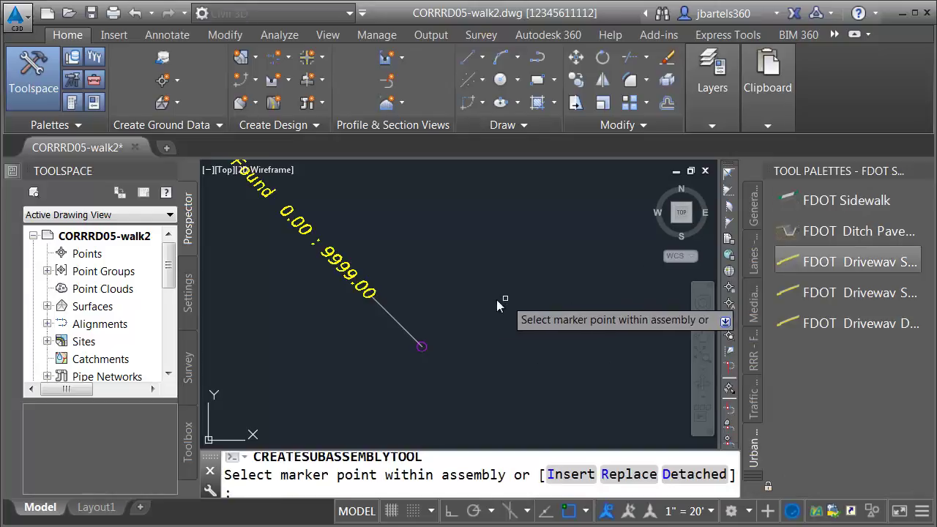
pyautogui.click(421, 346)
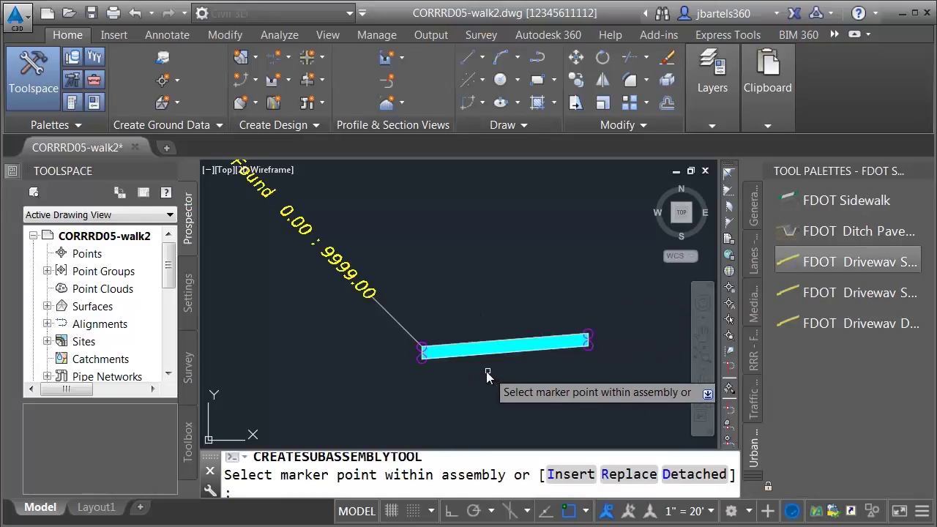
pyautogui.moveTo(487, 372); pyautogui.dragTo(424, 359, button='middle')
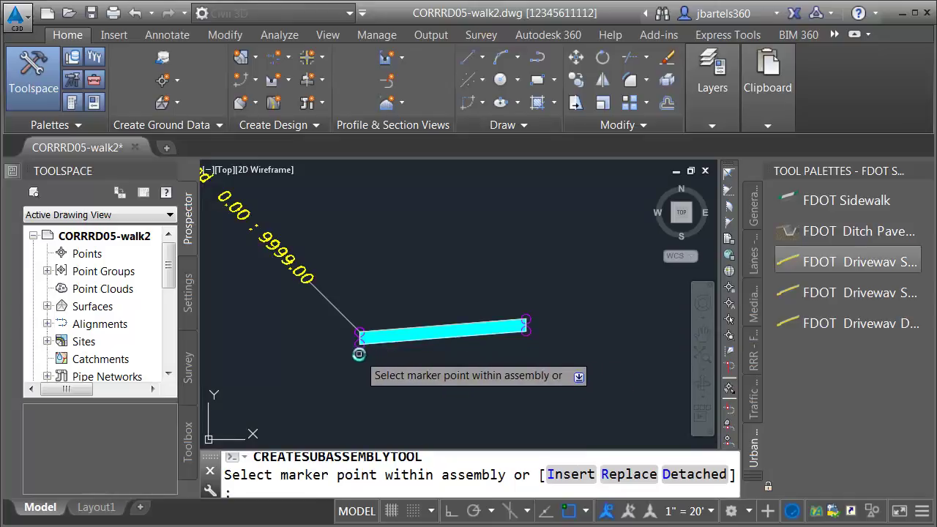
pyautogui.click(795, 293)
pyautogui.click(529, 320)
pyautogui.moveTo(590, 363); pyautogui.dragTo(502, 329, button='middle')
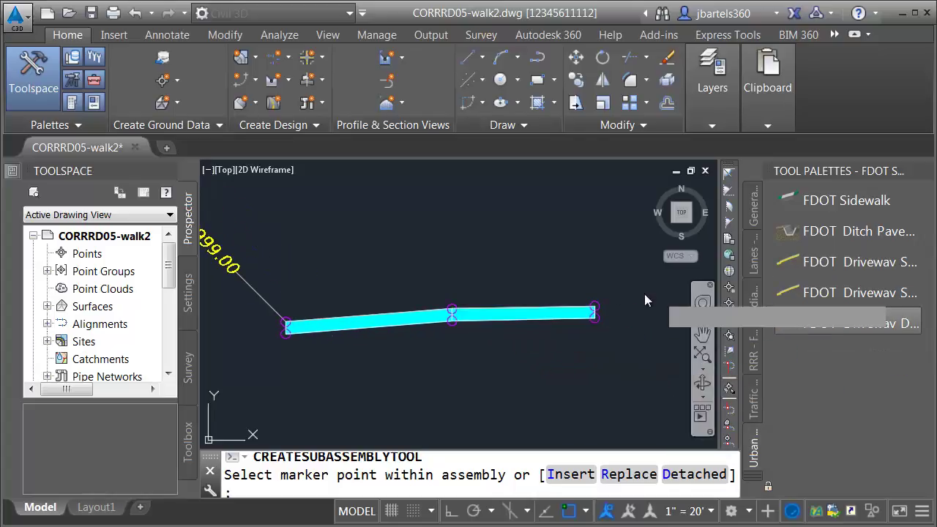
pyautogui.scroll(4, 602, 295)
pyautogui.click(579, 317)
pyautogui.scroll(-4, 598, 290)
pyautogui.moveTo(598, 290)
pyautogui.mouseDown(button='middle')
pyautogui.moveTo(535, 271)
pyautogui.moveTo(454, 272)
pyautogui.mouseUp(button='middle')
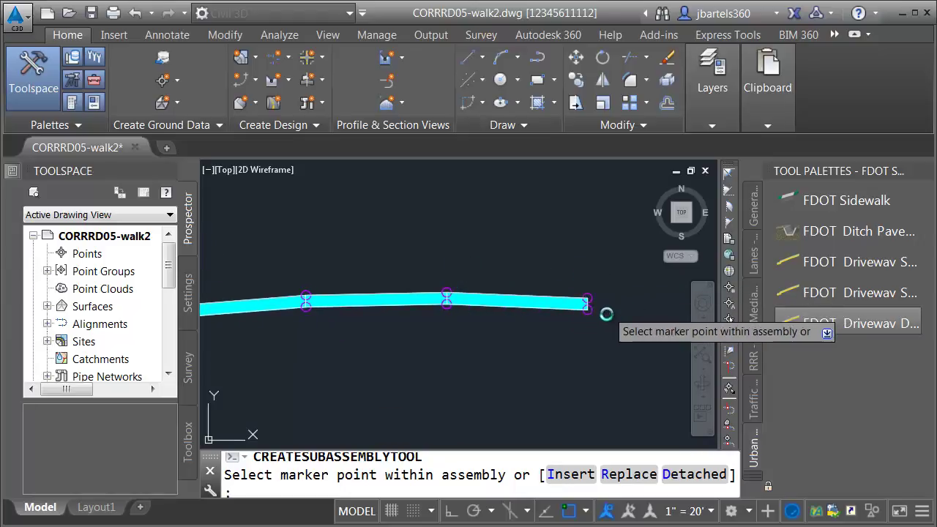
pyautogui.press('Escape')
# Check the first driveway's properties, keeping Driveway Type G 15
pyautogui.moveTo(469, 346); pyautogui.dragTo(607, 354, button='middle')
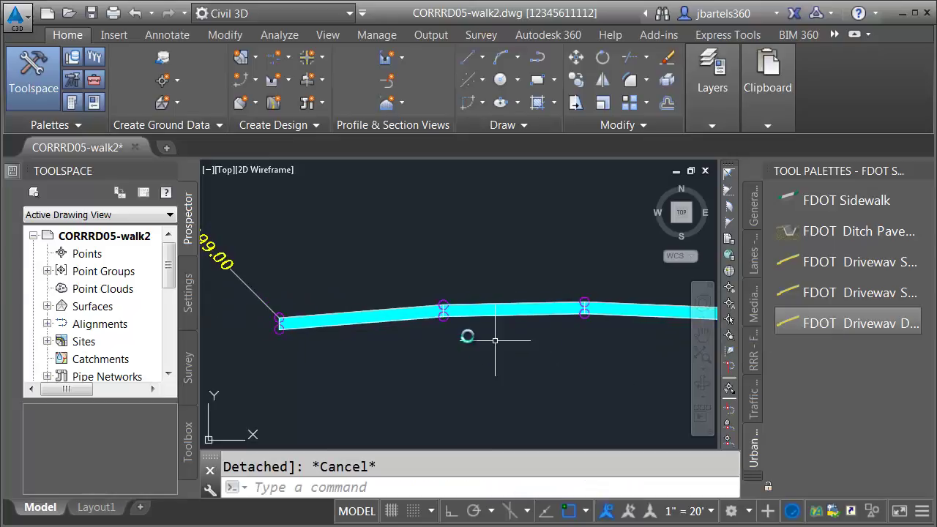
pyautogui.click(364, 327)
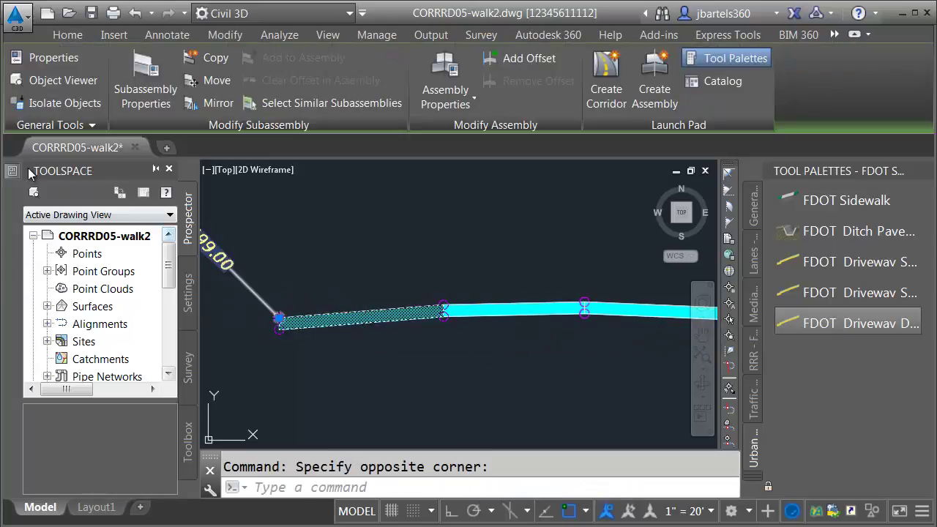
pyautogui.hotkey('ctrl', '1')
pyautogui.moveTo(46, 206); pyautogui.dragTo(49, 362)
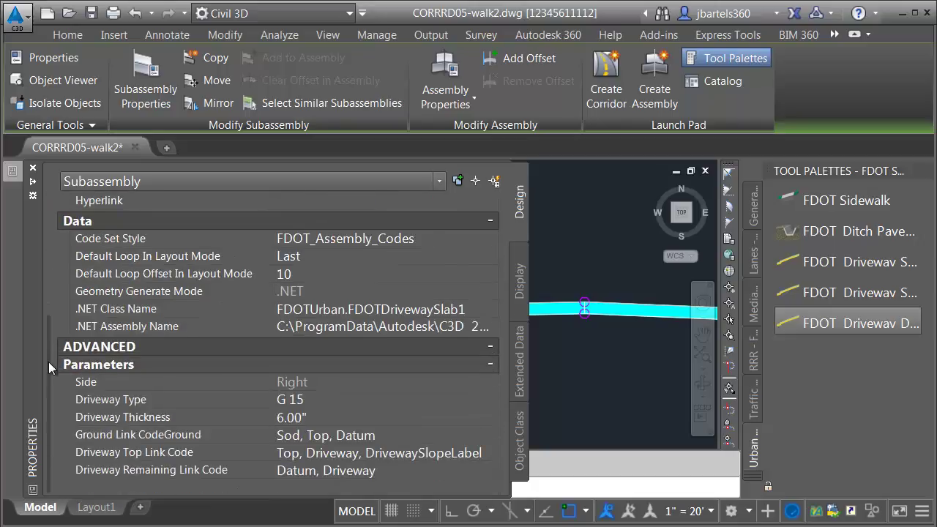
pyautogui.click(314, 399)
pyautogui.click(314, 399)
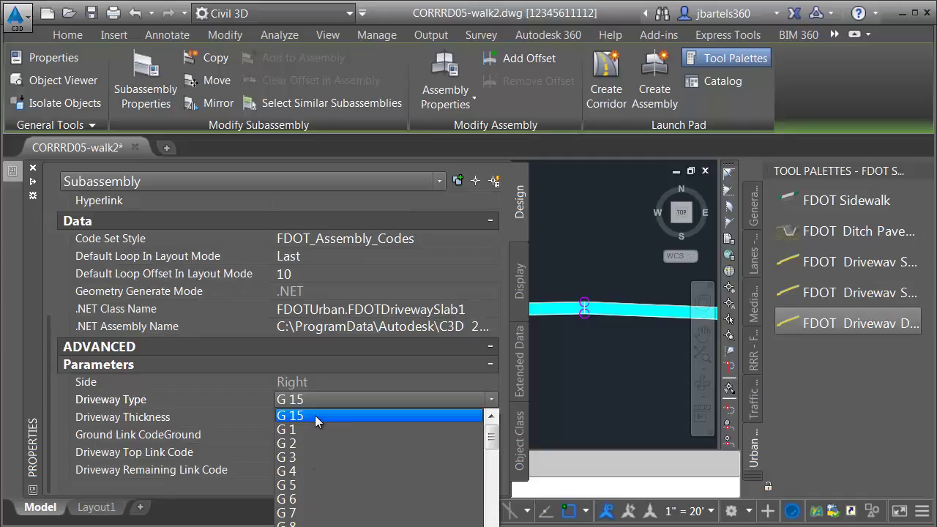
pyautogui.press('Escape')
pyautogui.press('Escape')
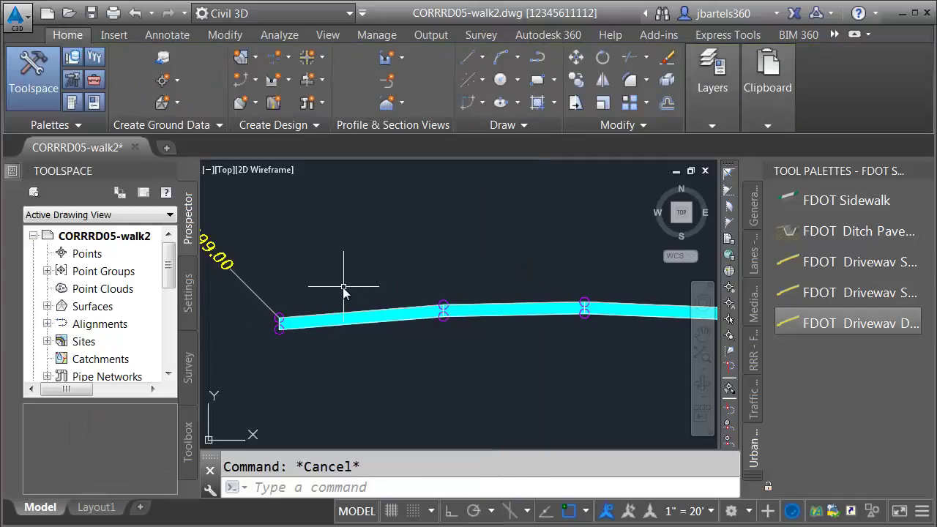
pyautogui.scroll(2, 346, 291)
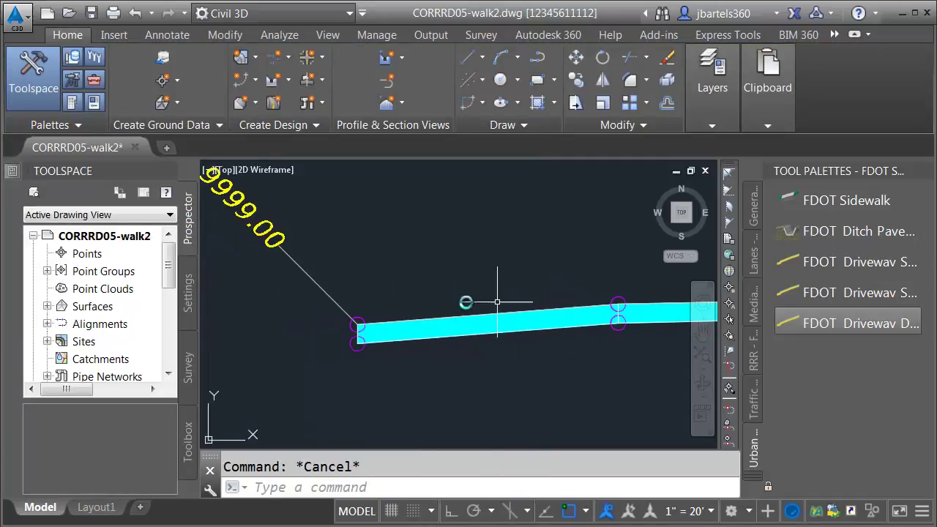
pyautogui.write('l')
pyautogui.press('Return')
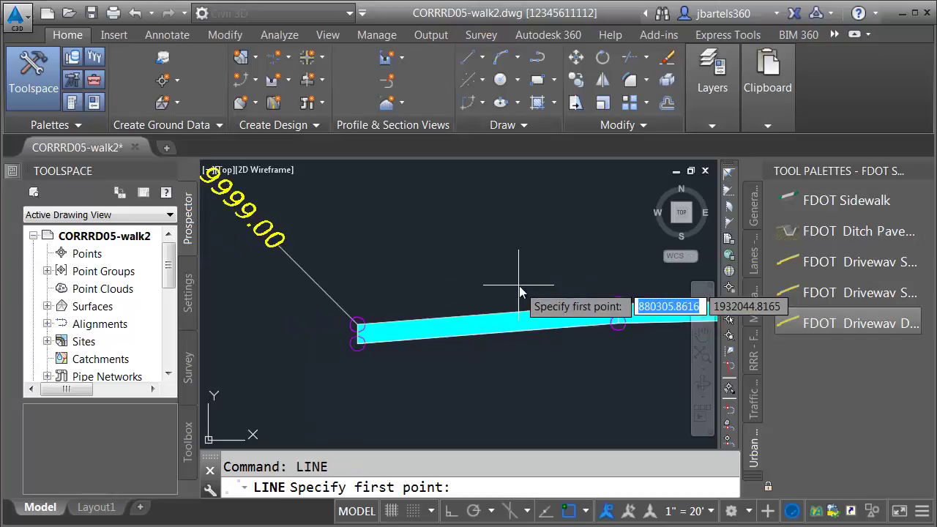
pyautogui.click(617, 302)
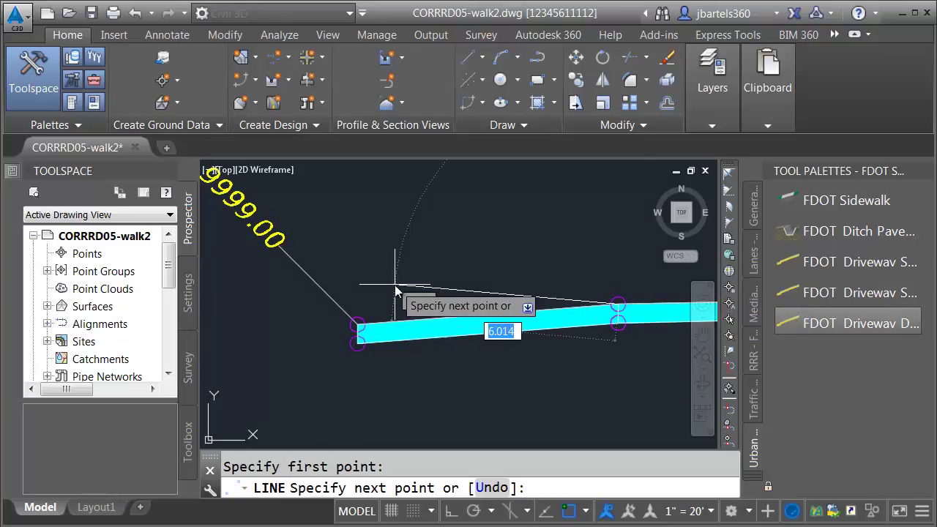
pyautogui.press('F8')
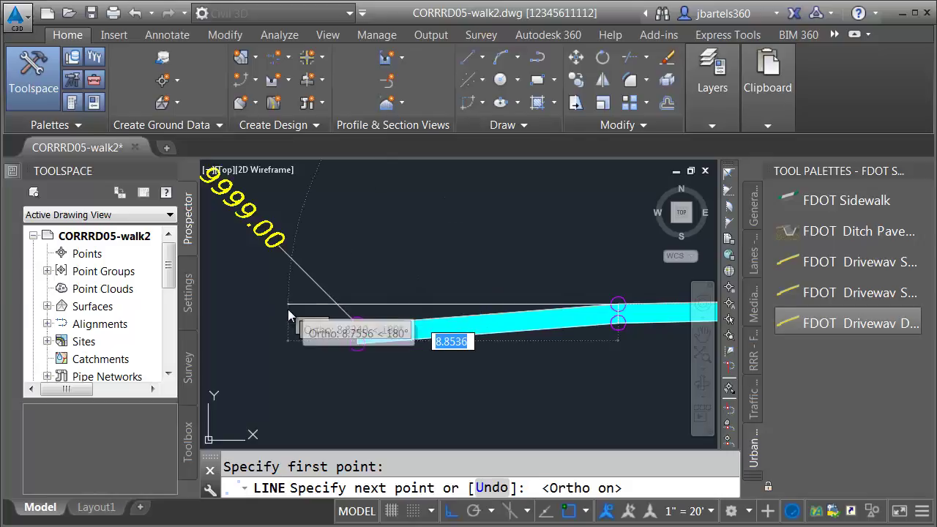
pyautogui.press('Escape')
pyautogui.scroll(3, 365, 318)
pyautogui.write('dist')
pyautogui.press('Return')
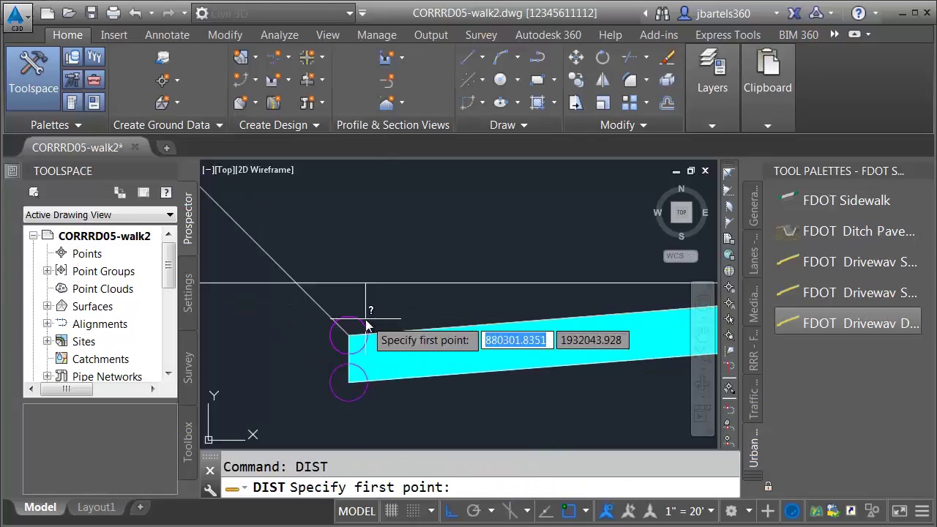
pyautogui.keyDown('shift'); pyautogui.rightClick(375, 322); pyautogui.keyUp('shift')
pyautogui.click(409, 43)
pyautogui.click(350, 337)
pyautogui.keyDown('shift'); pyautogui.rightClick(352, 339); pyautogui.keyUp('shift')
pyautogui.click(418, 191)
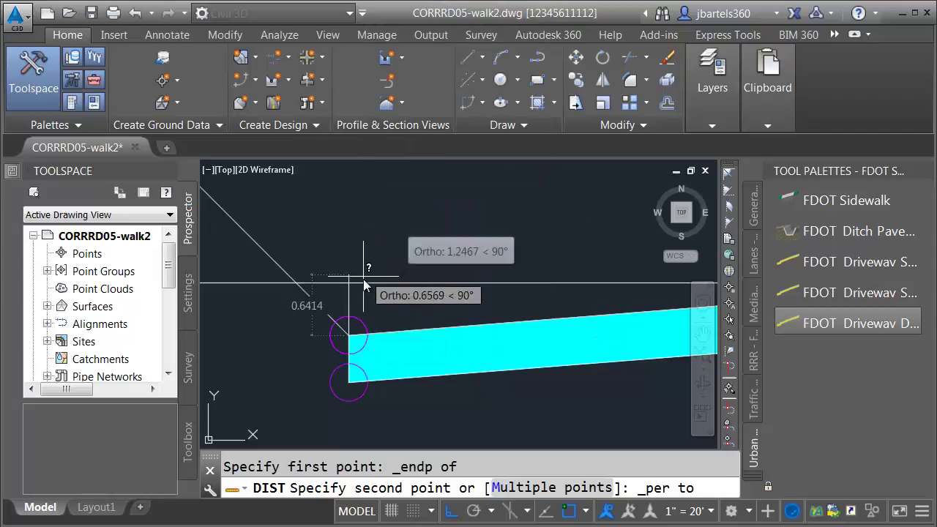
pyautogui.press('Escape')
pyautogui.scroll(-4, 381, 299)
pyautogui.scroll(2, 397, 306)
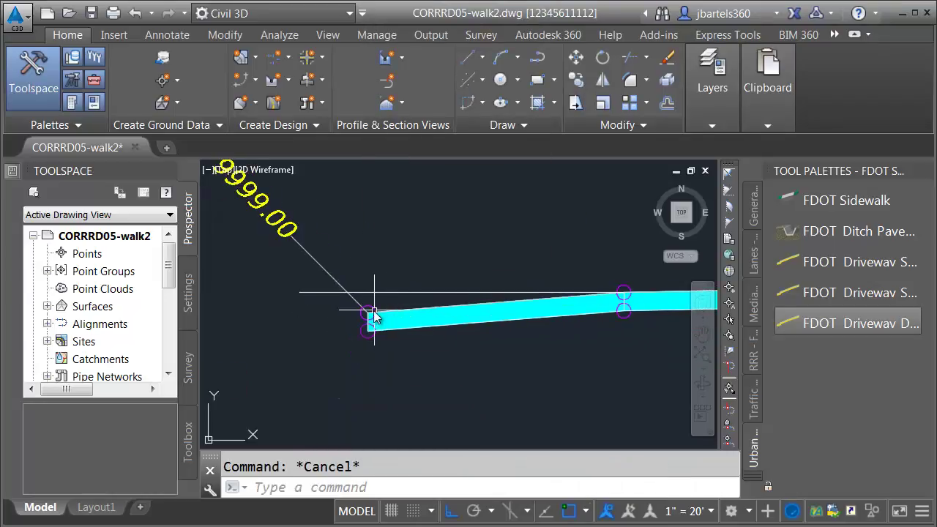
pyautogui.click(458, 280)
pyautogui.click(442, 300)
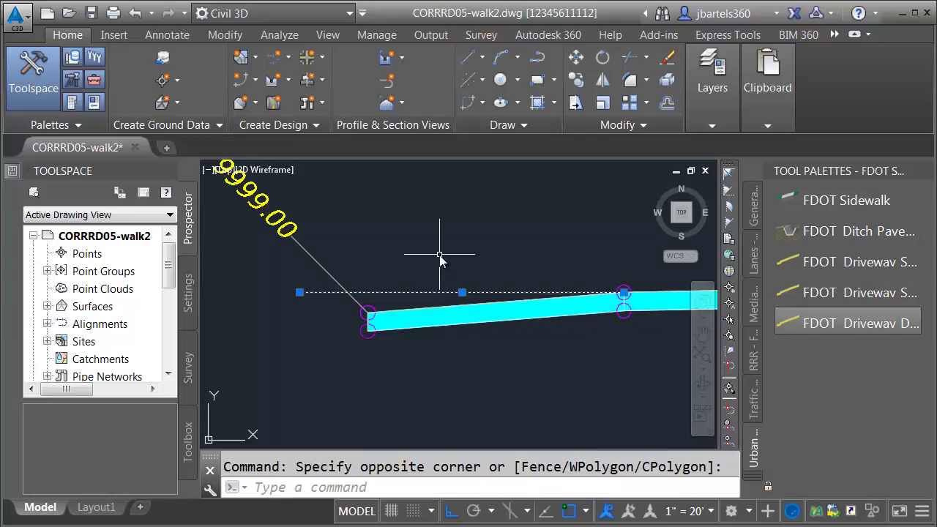
pyautogui.press('Delete')
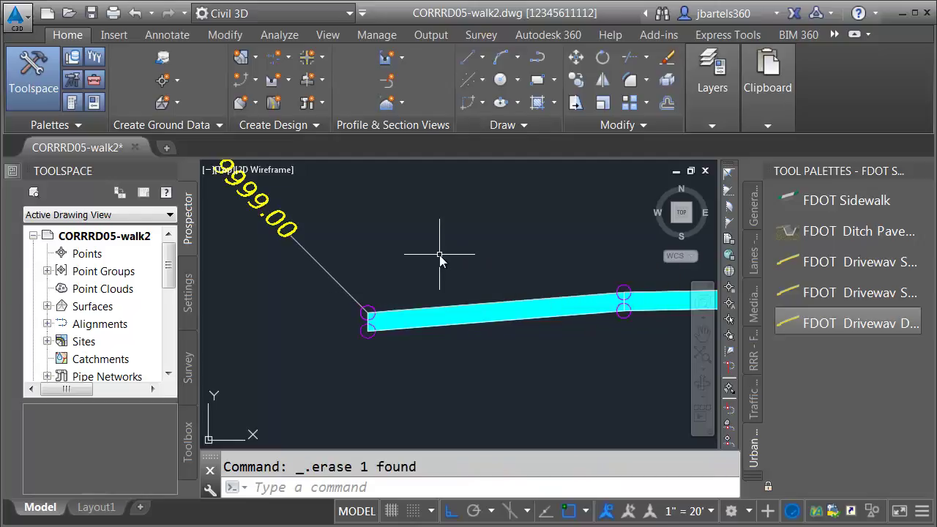
pyautogui.press('Escape')
pyautogui.scroll(-5, 440, 258)
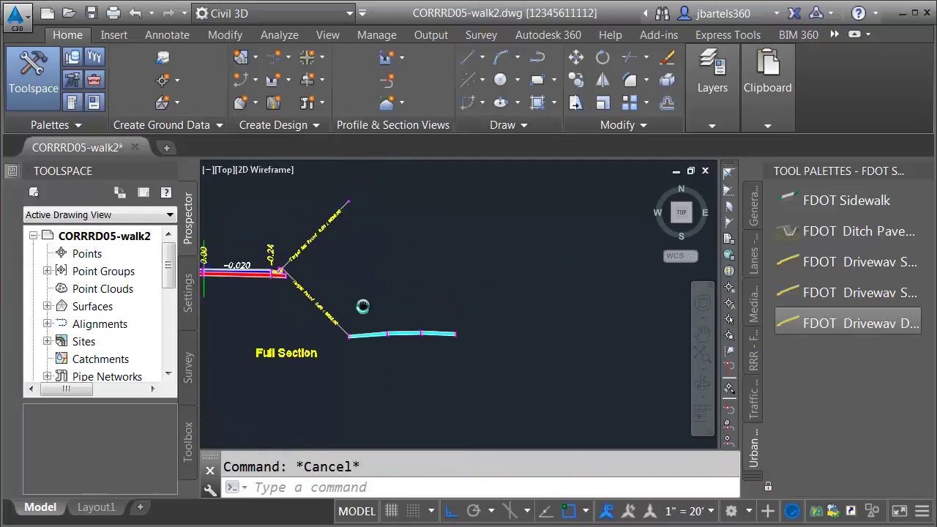
# Attach an FDOT driveway at the upper Target Not Found branch's marker
pyautogui.scroll(5, 362, 244)
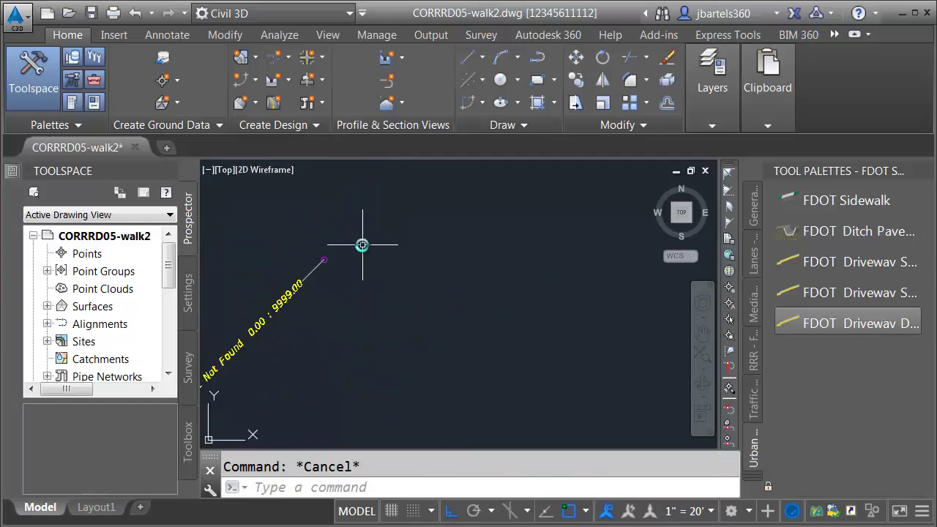
pyautogui.moveTo(337, 257); pyautogui.dragTo(396, 286, button='middle')
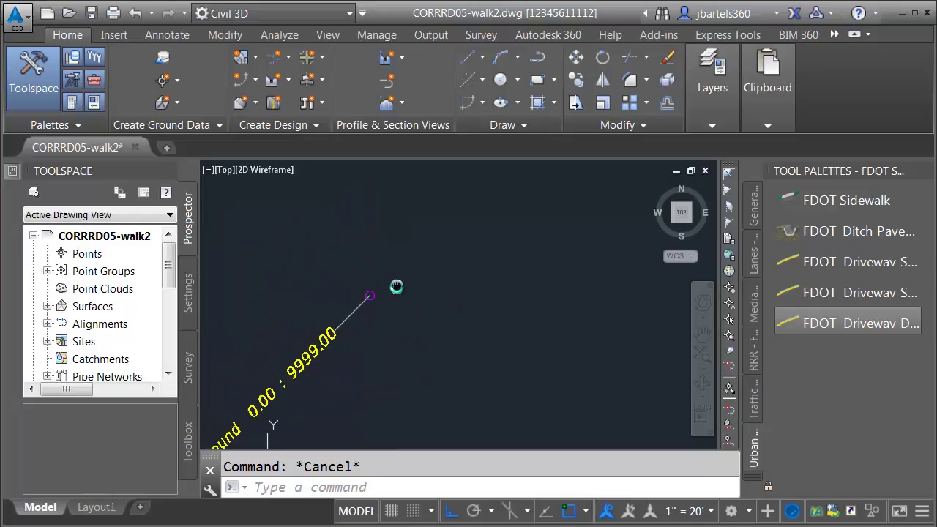
pyautogui.click(788, 257)
pyautogui.click(371, 294)
pyautogui.press('Escape')
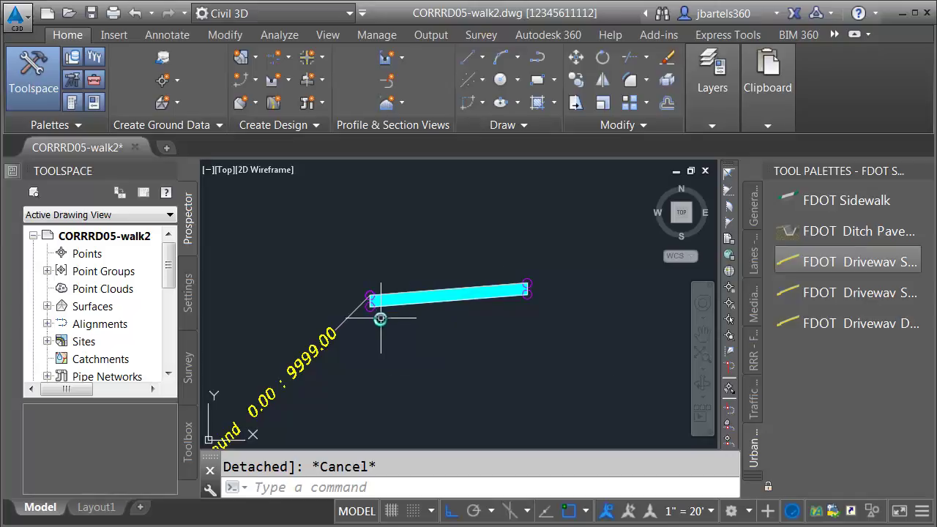
# Add an FDOT Sidewalk sloped 0.020 after the driveway
pyautogui.click(786, 195)
pyautogui.scroll(3, 535, 278)
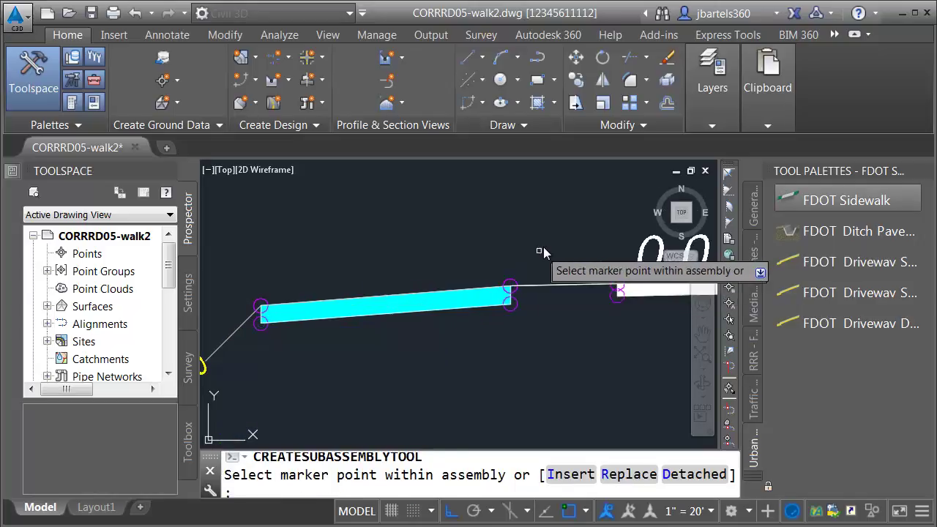
pyautogui.press('Escape')
pyautogui.scroll(-2, 579, 359)
pyautogui.moveTo(579, 359); pyautogui.dragTo(526, 274, button='middle')
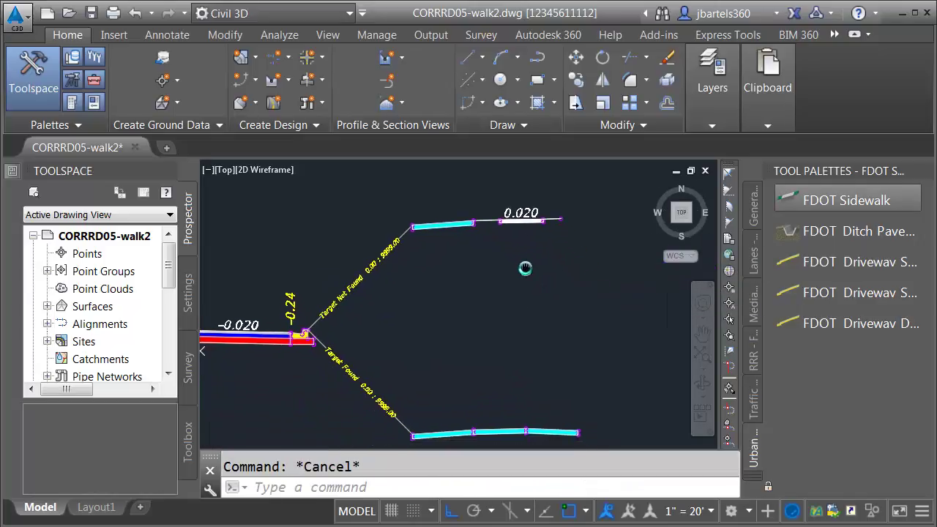
# Switch to the Daylight FDOT palette, then cancel the subassembly tool
pyautogui.click(755, 476)
pyautogui.click(648, 335)
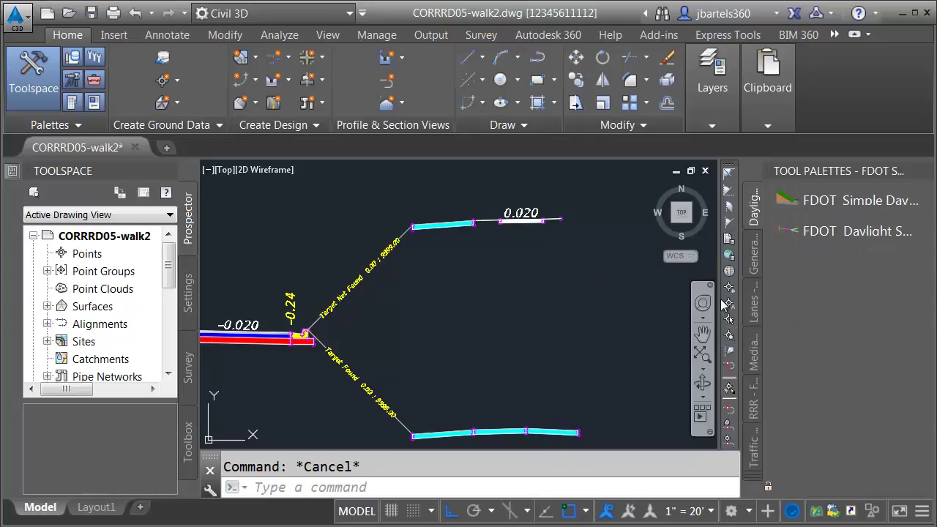
pyautogui.click(798, 209)
pyautogui.scroll(5, 568, 208)
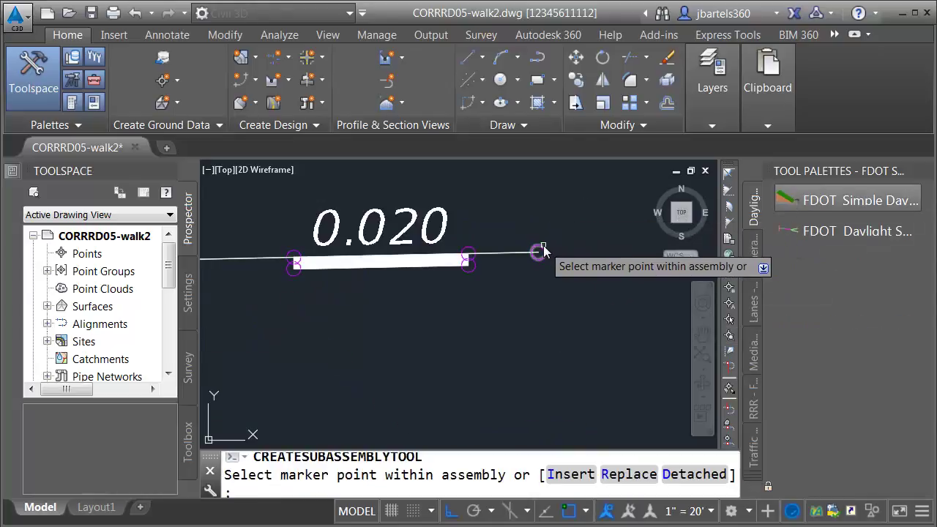
pyautogui.scroll(-4, 570, 293)
pyautogui.scroll(6, 580, 428)
pyautogui.scroll(-6, 564, 345)
pyautogui.press('Escape')
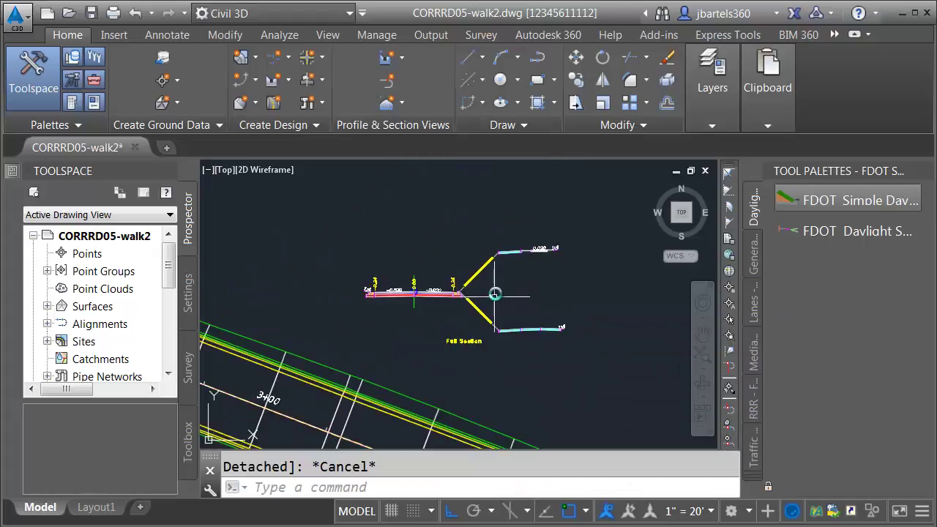
# Select the Main St. corridor near station 2+00
pyautogui.scroll(-2, 525, 296)
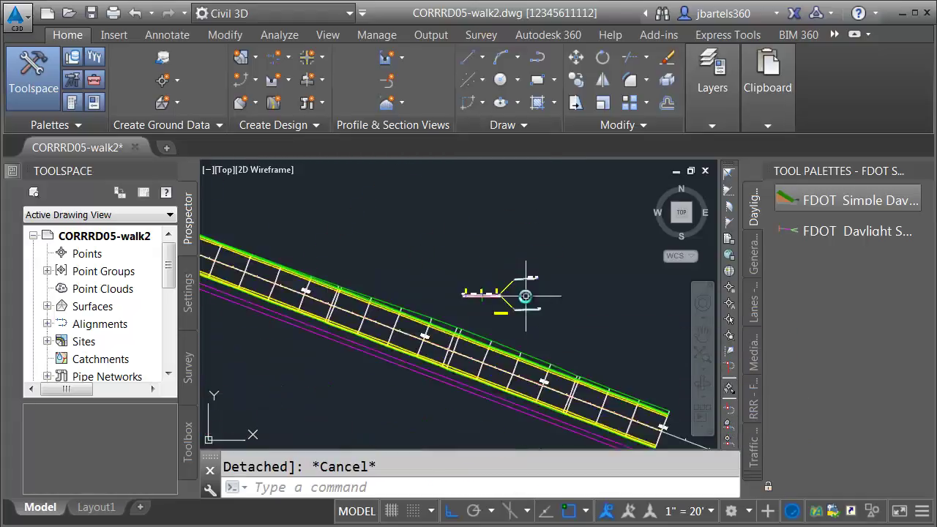
pyautogui.scroll(2, 272, 292)
pyautogui.scroll(1, 264, 300)
pyautogui.moveTo(256, 398)
pyautogui.mouseDown(button='middle')
pyautogui.moveTo(349, 252)
pyautogui.moveTo(362, 249)
pyautogui.mouseUp(button='middle')
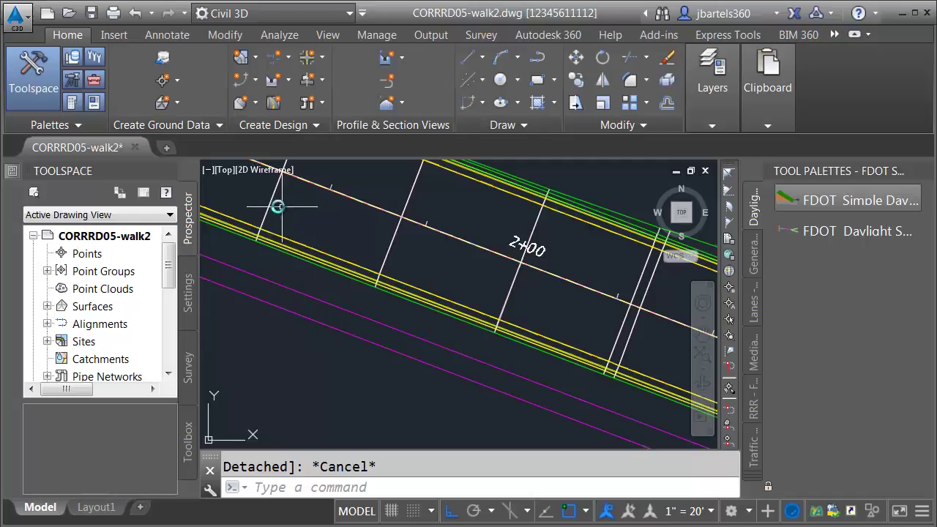
pyautogui.click(310, 218)
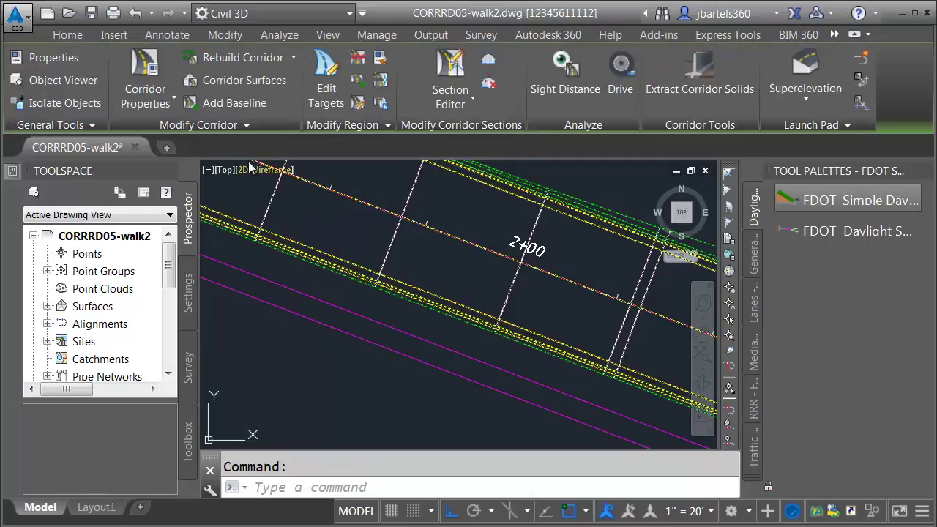
# Open target mapping for Main St.'s RG - Full Section region in Corridor Properties
pyautogui.click(145, 81)
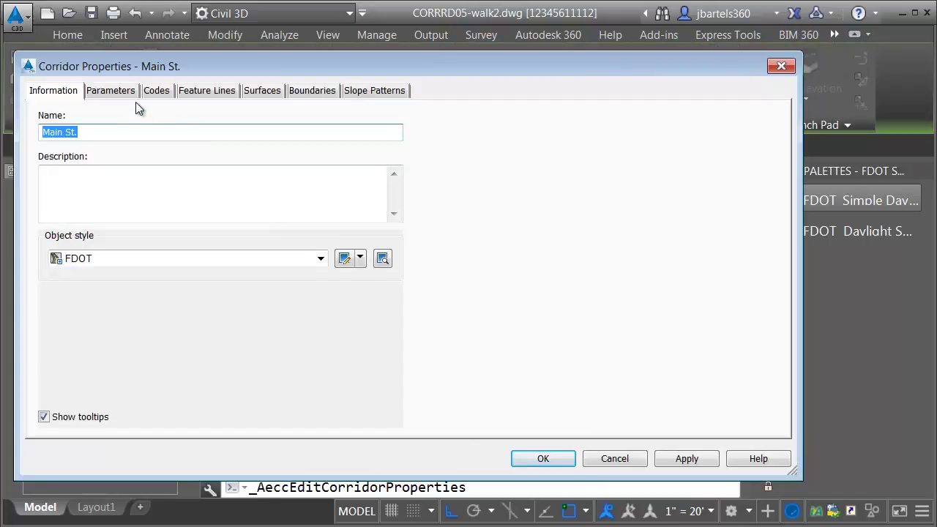
pyautogui.click(111, 90)
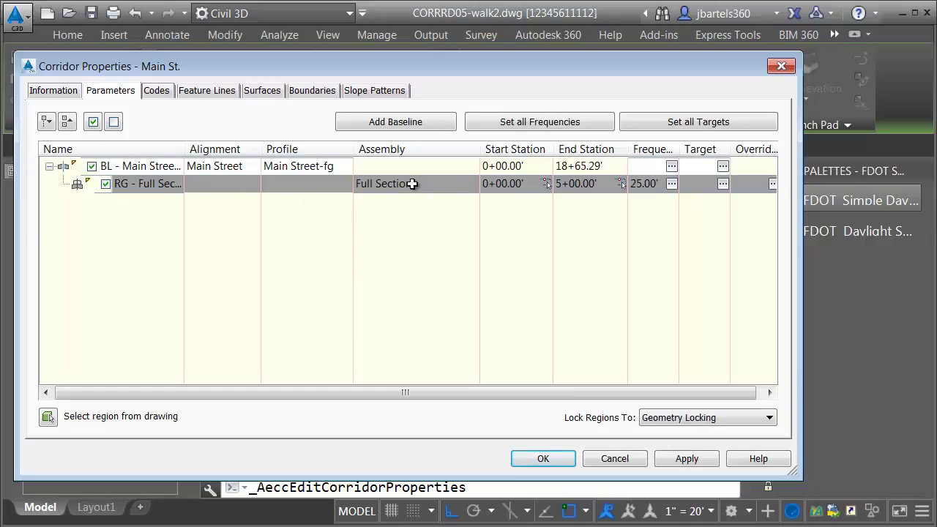
pyautogui.click(722, 183)
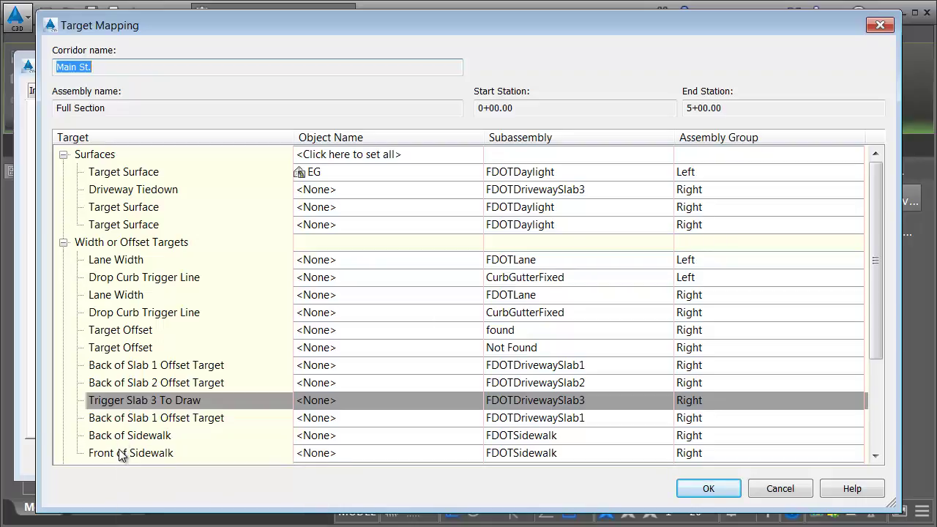
# Target Back of Sidewalk to Polyline-3 and Front of Sidewalk to Polyline-4
pyautogui.click(311, 436)
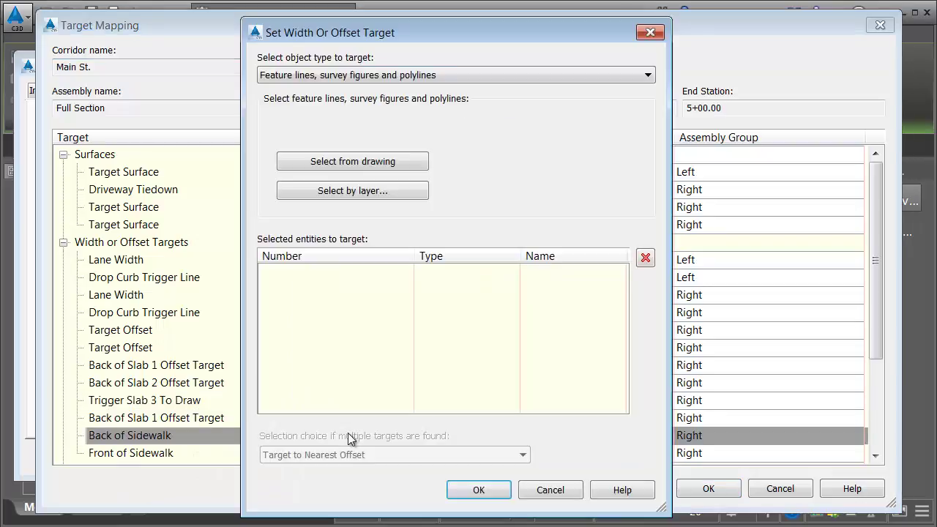
pyautogui.click(347, 167)
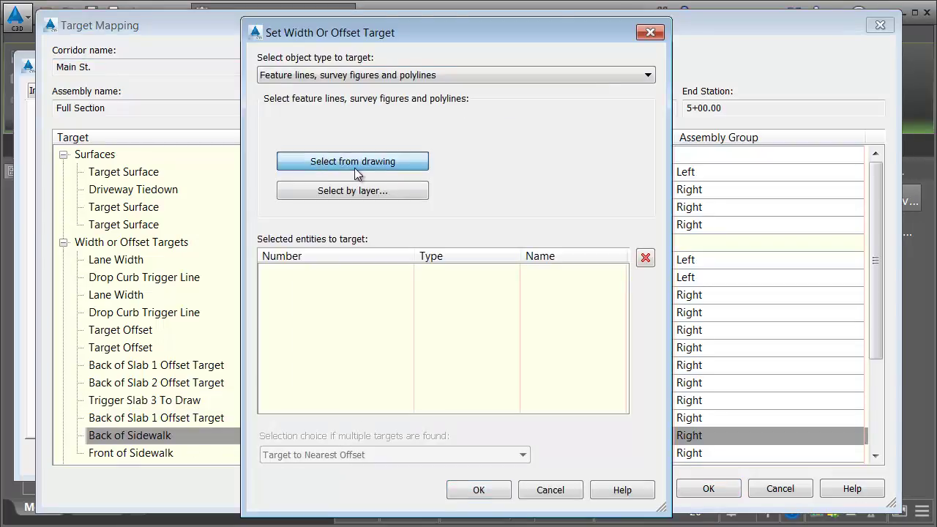
pyautogui.click(322, 325)
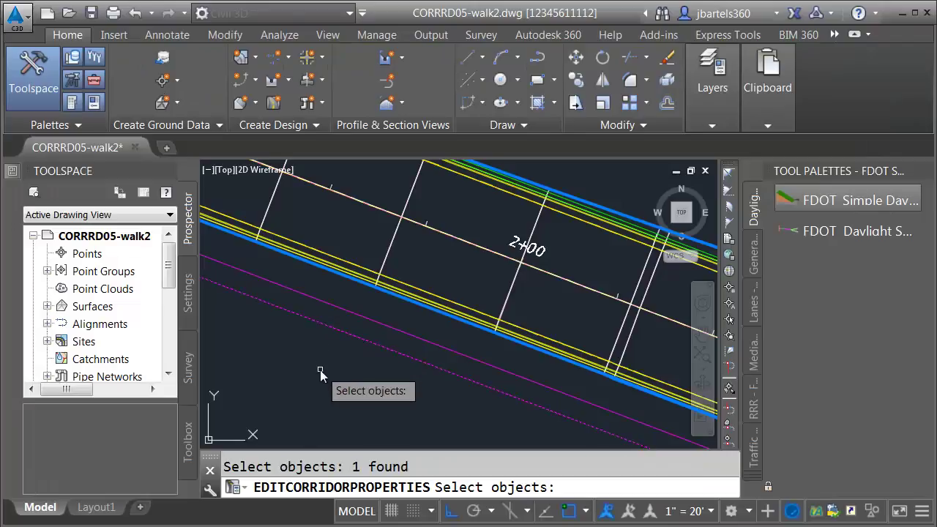
pyautogui.press('Return')
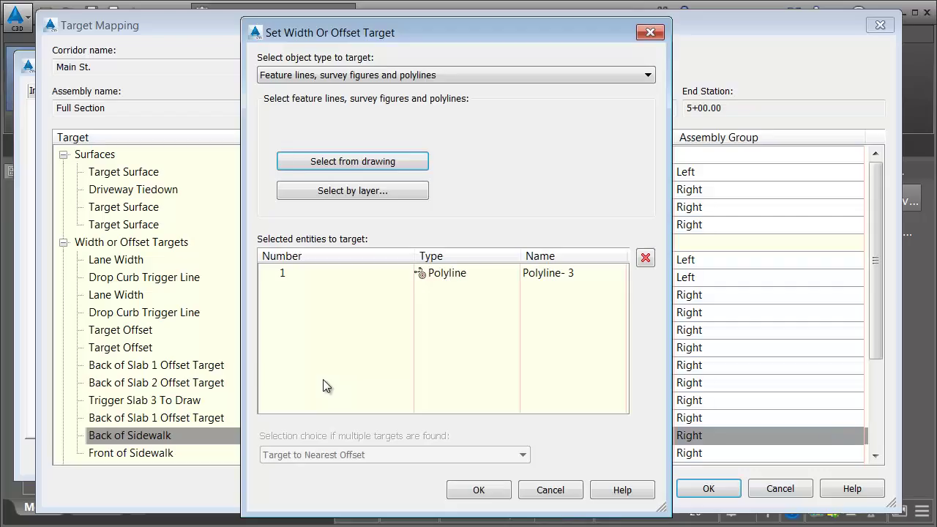
pyautogui.click(476, 492)
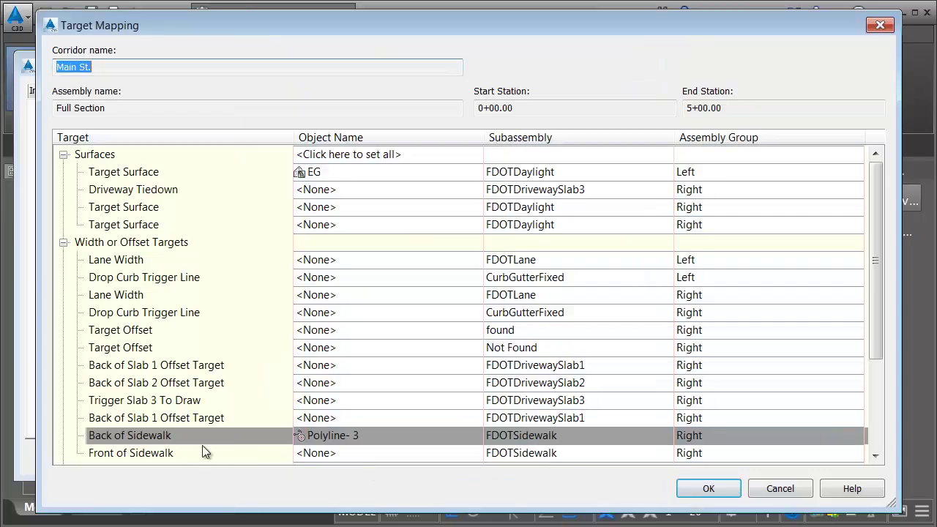
pyautogui.click(314, 455)
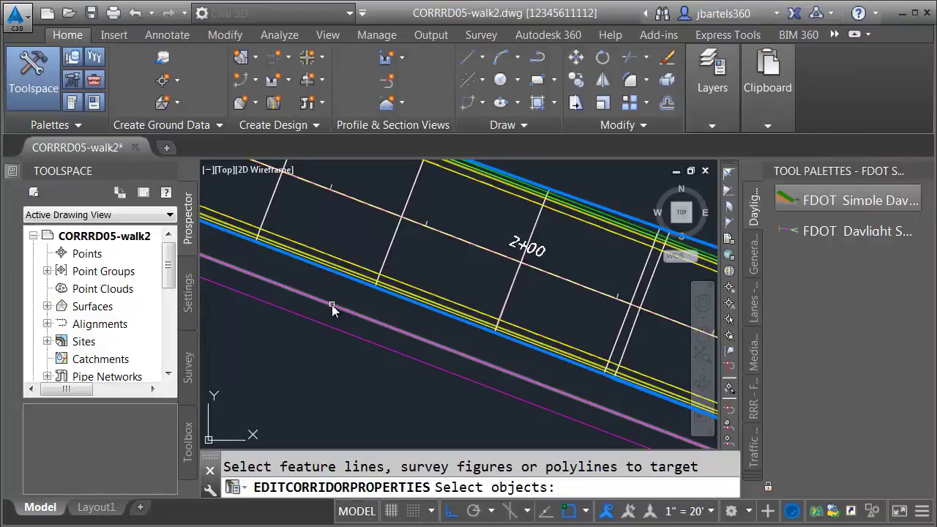
pyautogui.click(332, 304)
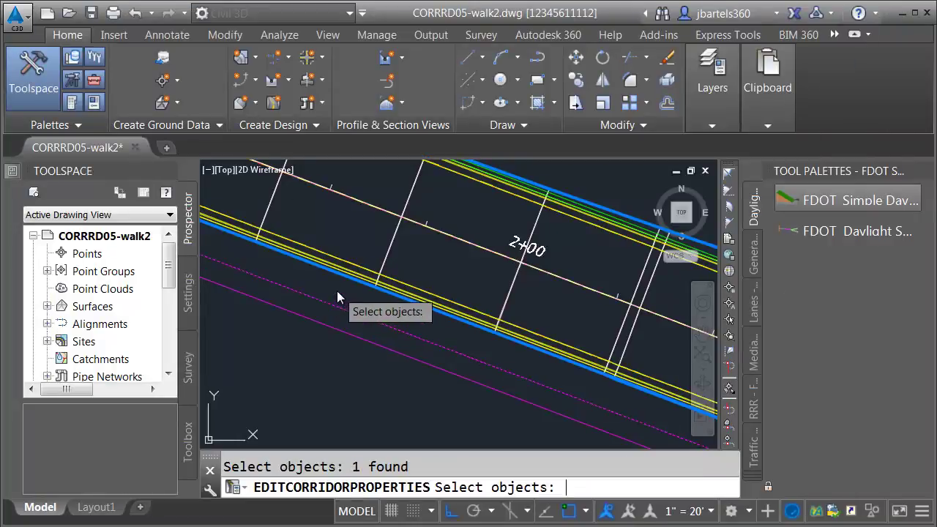
pyautogui.press('Return')
pyautogui.click(468, 491)
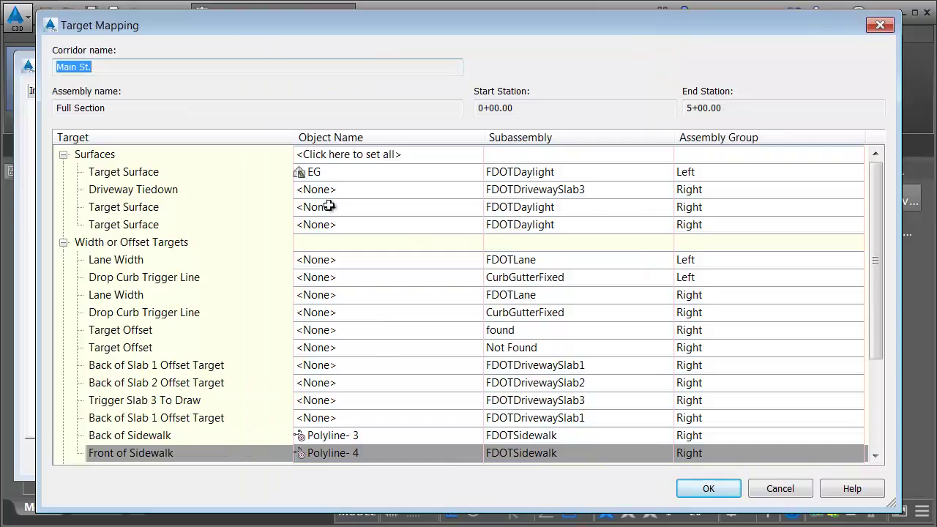
# Set every surface target to EG and accept the mapping
pyautogui.click(329, 156)
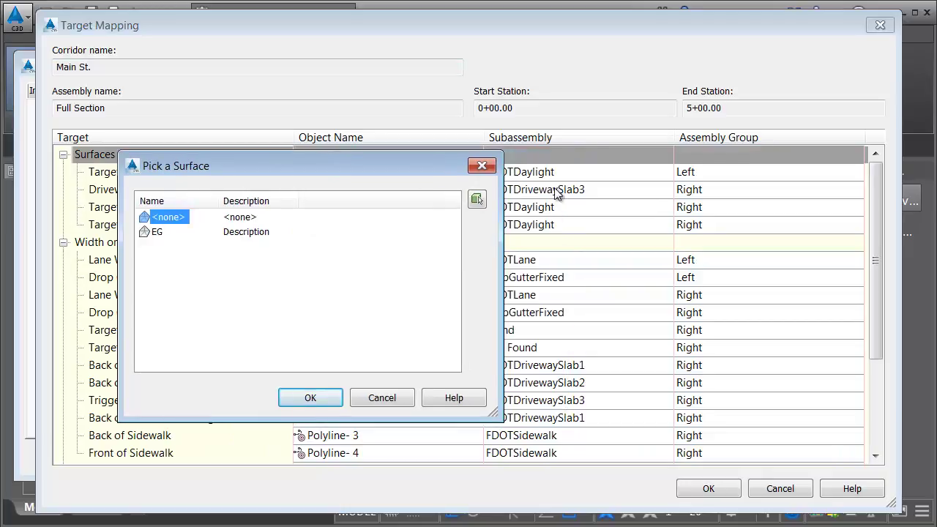
pyautogui.click(153, 232)
pyautogui.click(314, 402)
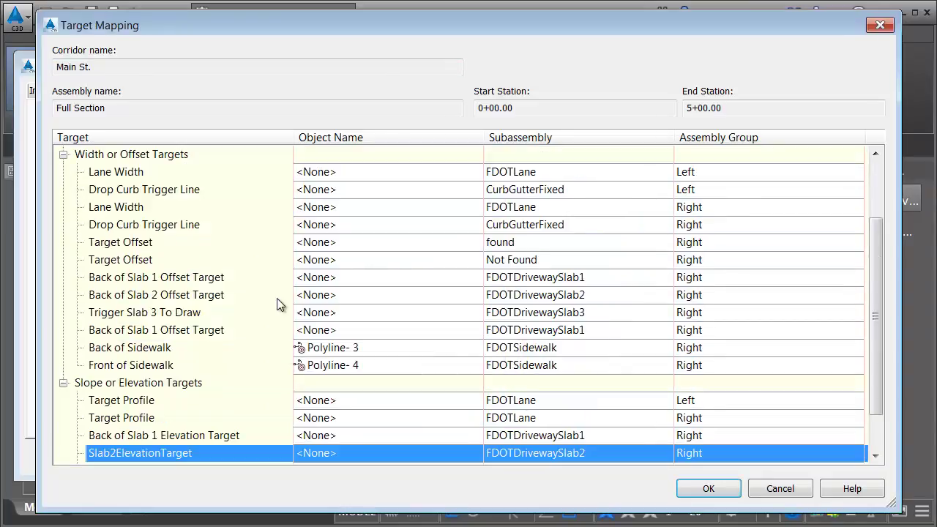
pyautogui.moveTo(876, 284); pyautogui.dragTo(854, 232)
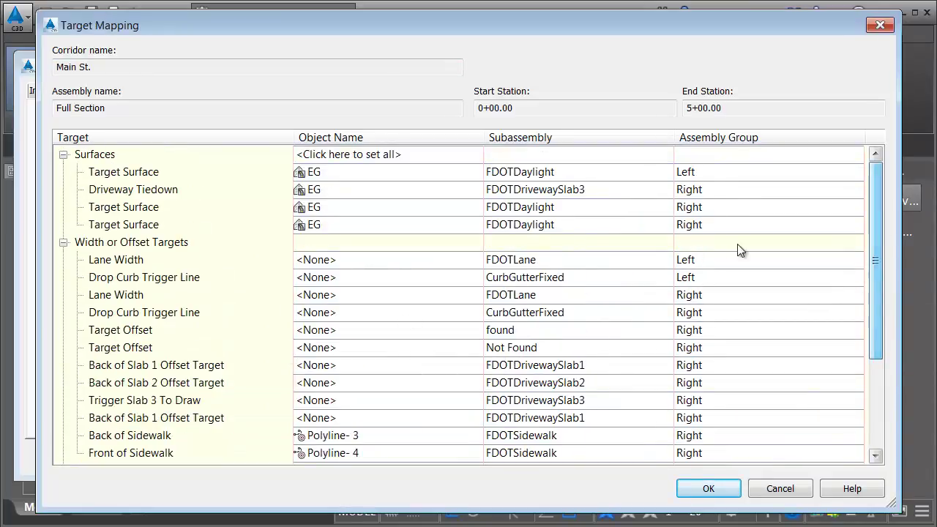
pyautogui.click(709, 489)
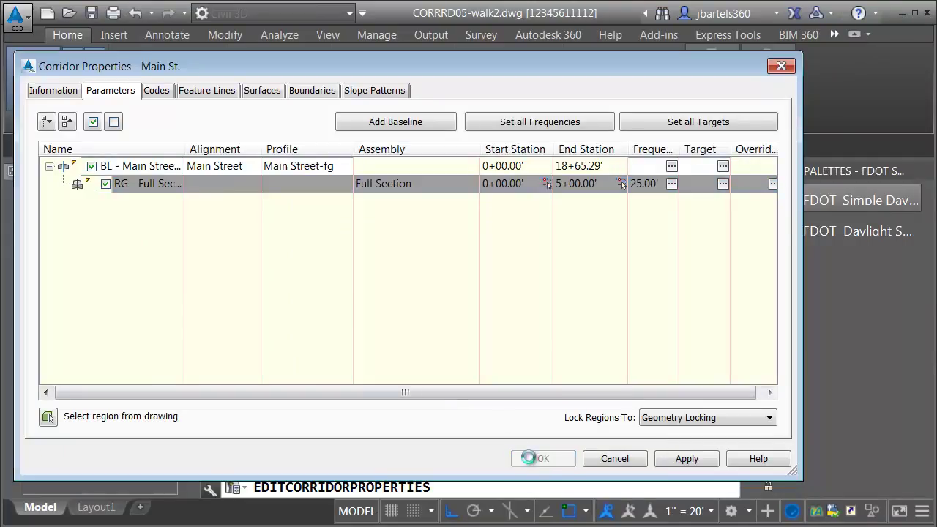
# Apply the corridor property changes and rebuild the Main St. corridor with its new targets
pyautogui.click(535, 456)
pyautogui.click(317, 246)
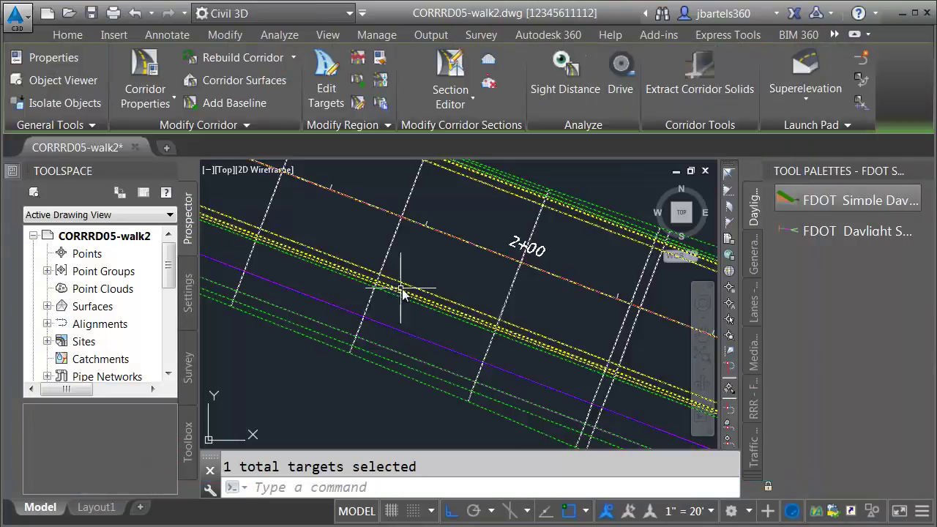
pyautogui.press('Escape')
# Review the corridor end near 5+00, regenerate the drawing, and start the INSERT command
pyautogui.moveTo(510, 343); pyautogui.dragTo(512, 192, button='middle')
pyautogui.moveTo(549, 342); pyautogui.dragTo(426, 313, button='middle')
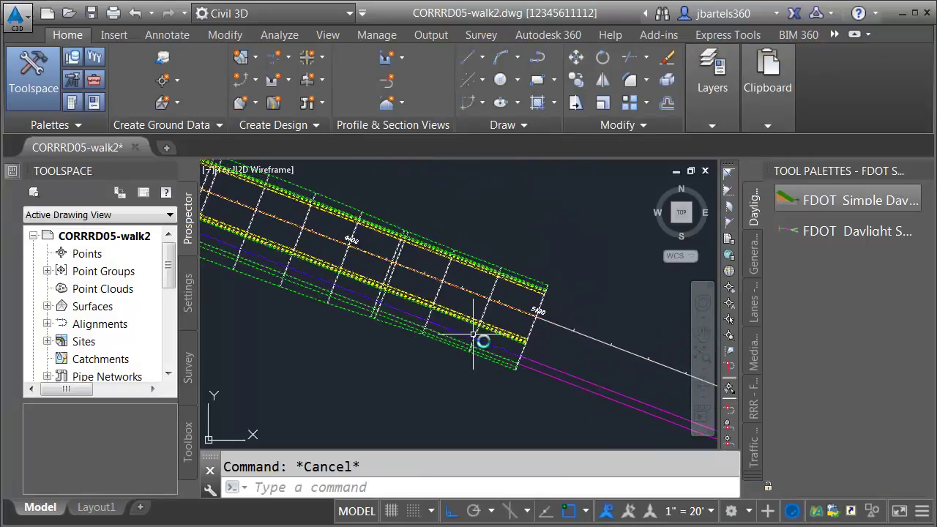
pyautogui.scroll(3, 520, 366)
pyautogui.scroll(2, 488, 331)
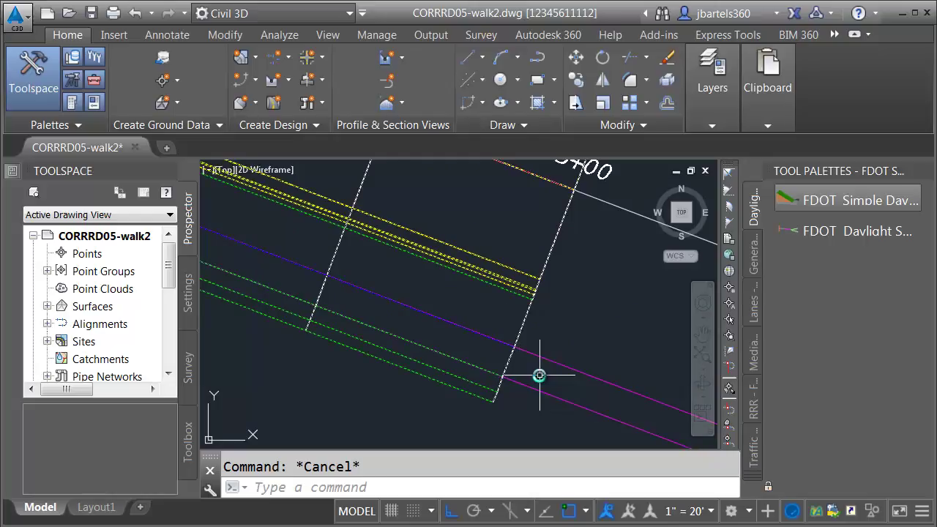
pyautogui.scroll(-5, 540, 376)
pyautogui.scroll(4, 486, 353)
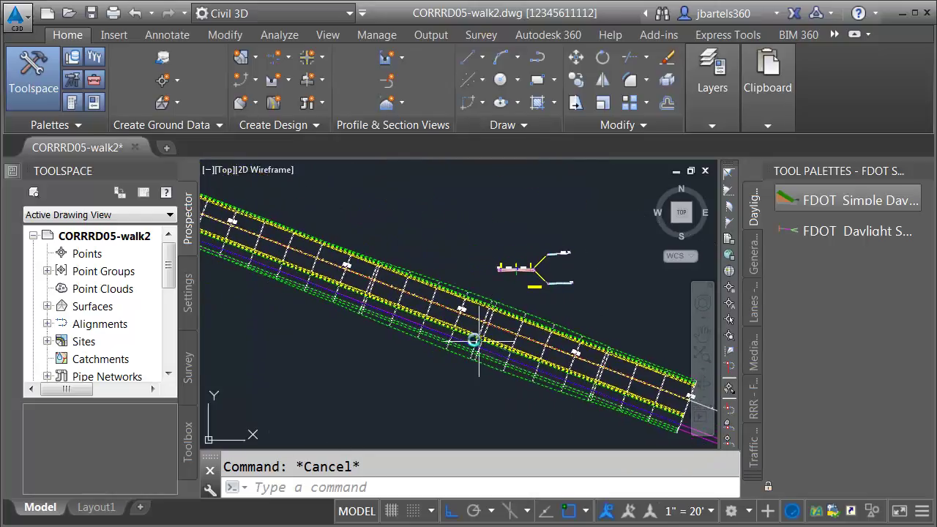
pyautogui.scroll(1, 483, 337)
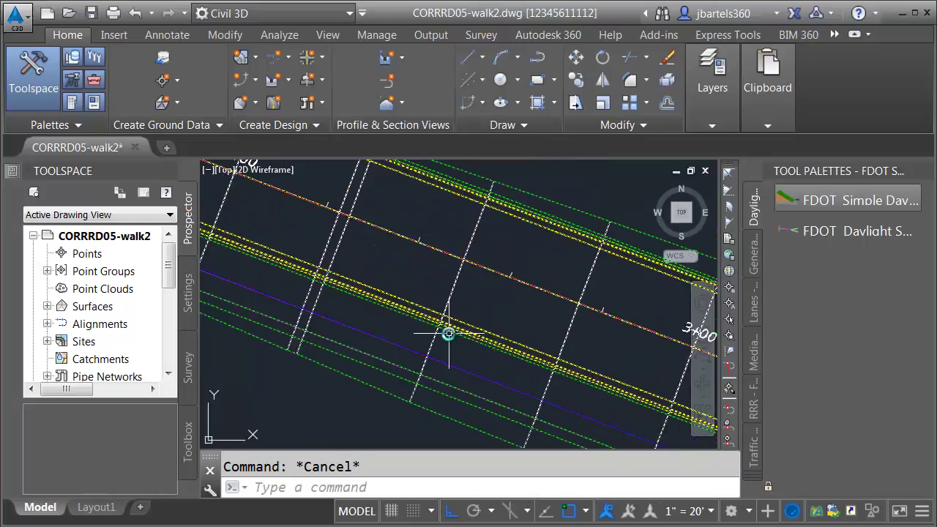
pyautogui.scroll(-1, 446, 330)
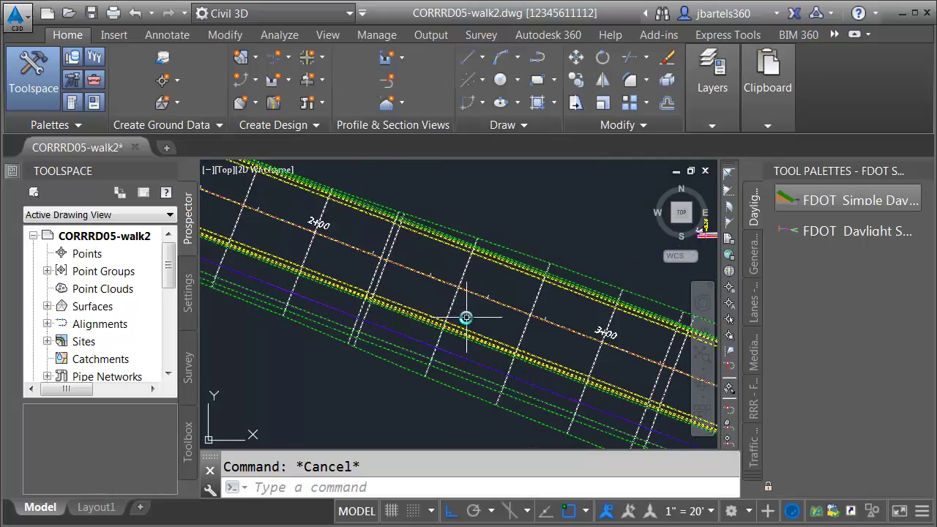
pyautogui.write('rea')
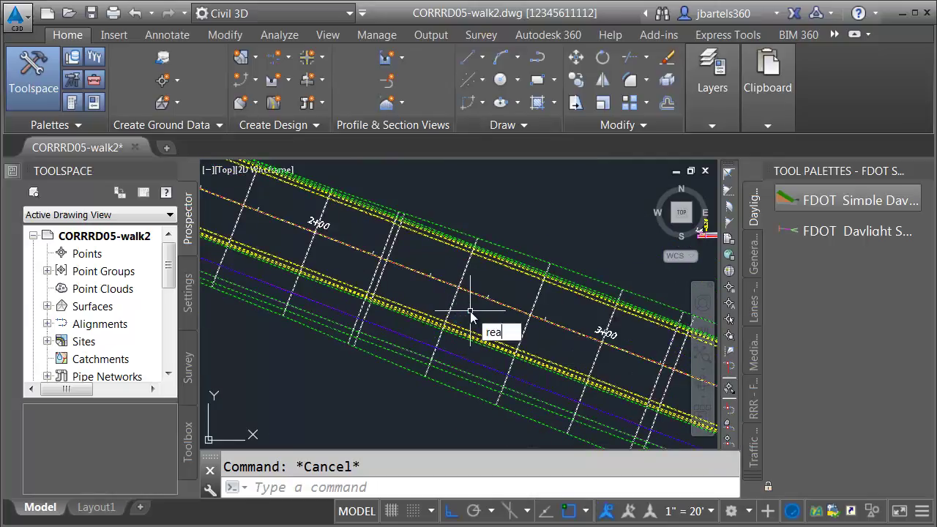
pyautogui.press('Return')
pyautogui.write('inser')
pyautogui.press('Return')
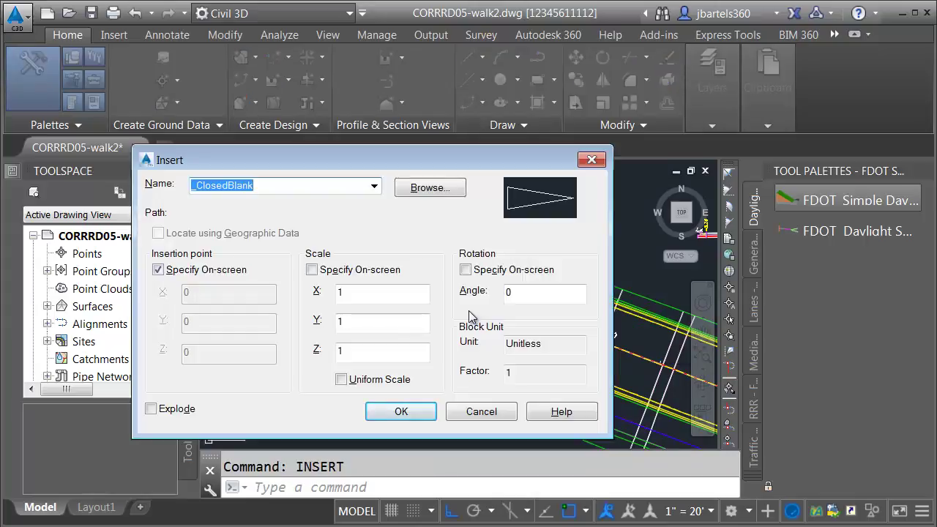
# Browse to the Blocks folder for a block file, then close the browser without choosing one
pyautogui.click(425, 188)
pyautogui.click(415, 105)
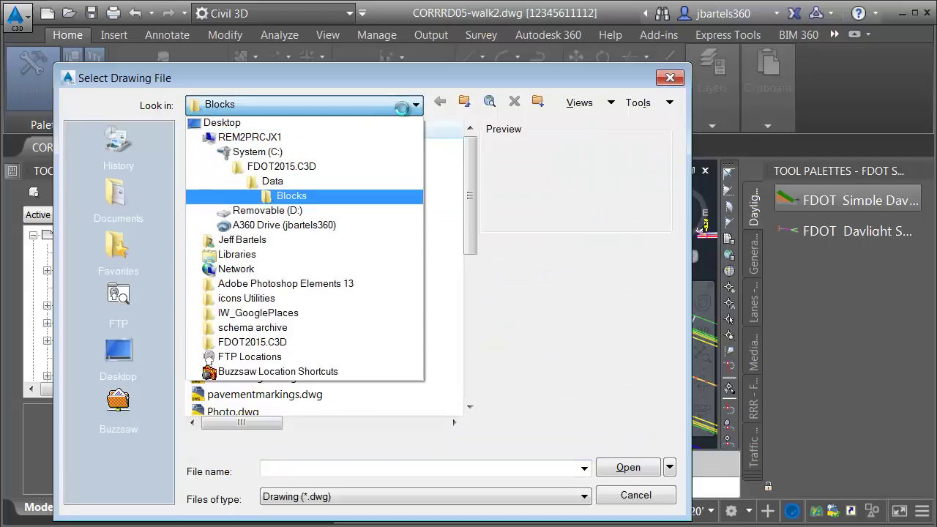
pyautogui.click(289, 195)
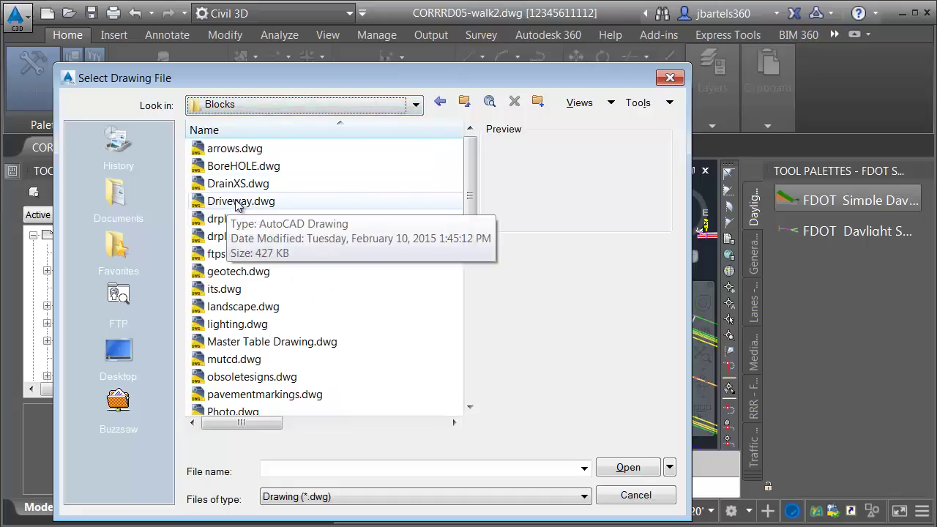
pyautogui.click(667, 79)
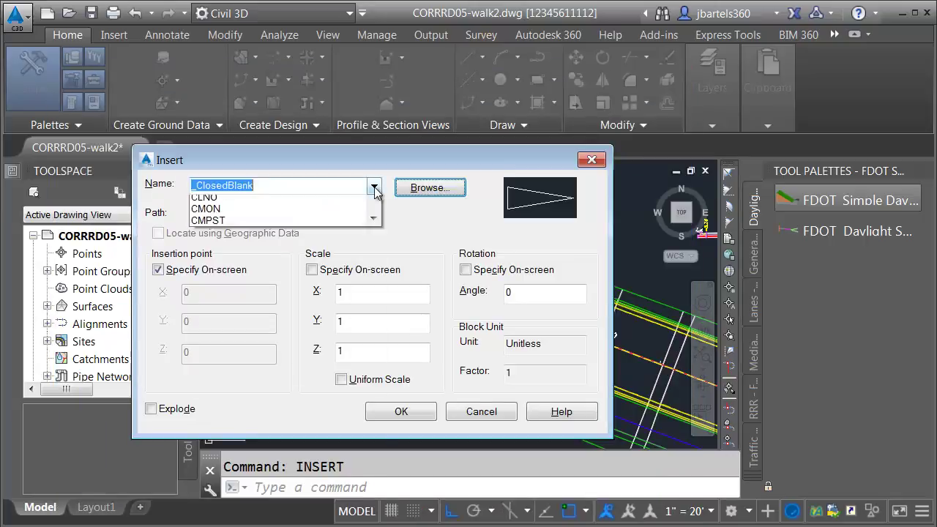
# Choose the Driveway block from the drawing's block list and start placing it
pyautogui.click(374, 188)
pyautogui.moveTo(376, 255); pyautogui.dragTo(377, 273)
pyautogui.click(267, 442)
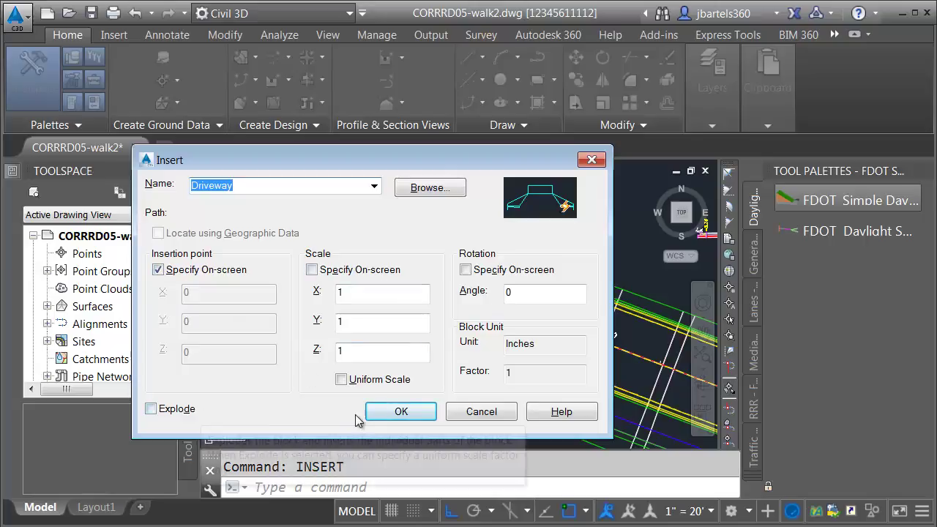
pyautogui.click(402, 411)
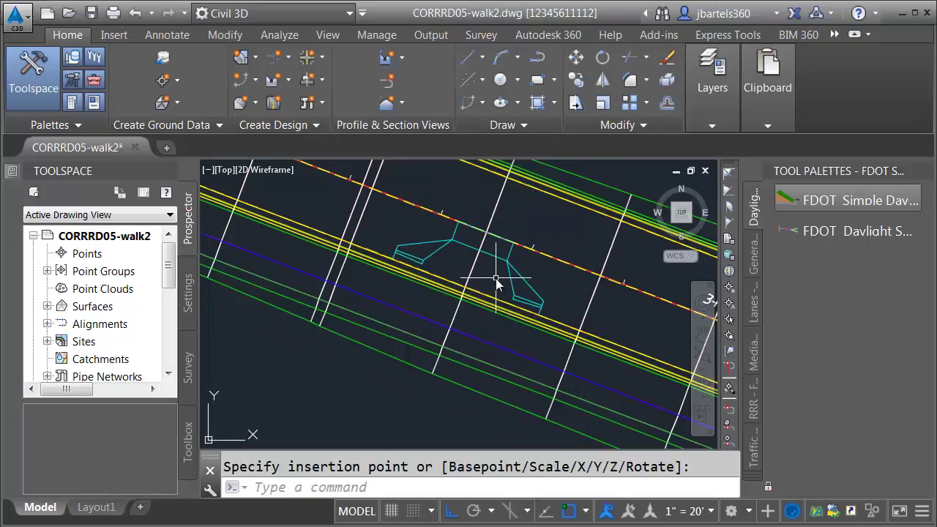
# Place the Driveway block beside the corridor near station 3+00
pyautogui.scroll(-2, 469, 316)
pyautogui.scroll(2, 469, 316)
pyautogui.click(467, 314)
pyautogui.press('Escape')
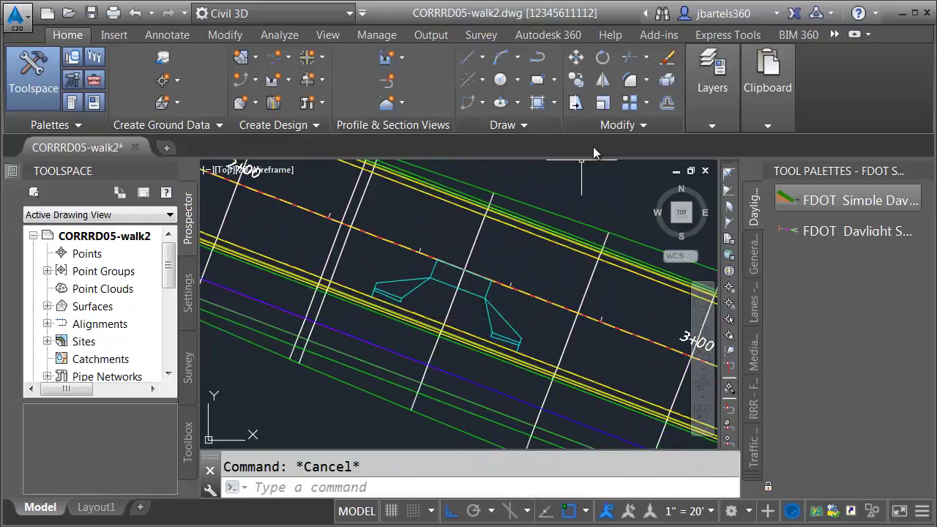
# Mirror the driveway block across a two-point line, erasing the original
pyautogui.click(602, 79)
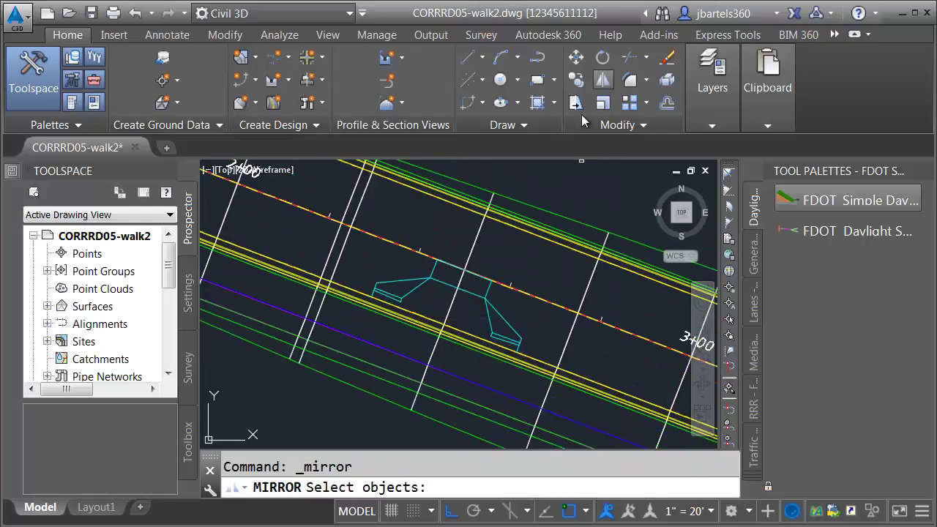
pyautogui.click(416, 288)
pyautogui.press('Return')
pyautogui.scroll(2, 374, 301)
pyautogui.click(374, 300)
pyautogui.scroll(-1, 387, 314)
pyautogui.scroll(1, 481, 360)
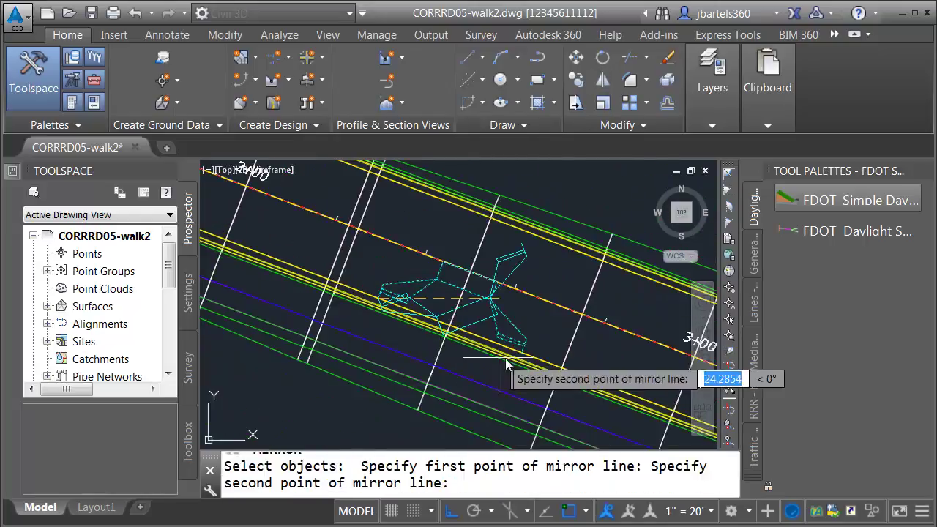
pyautogui.click(506, 345)
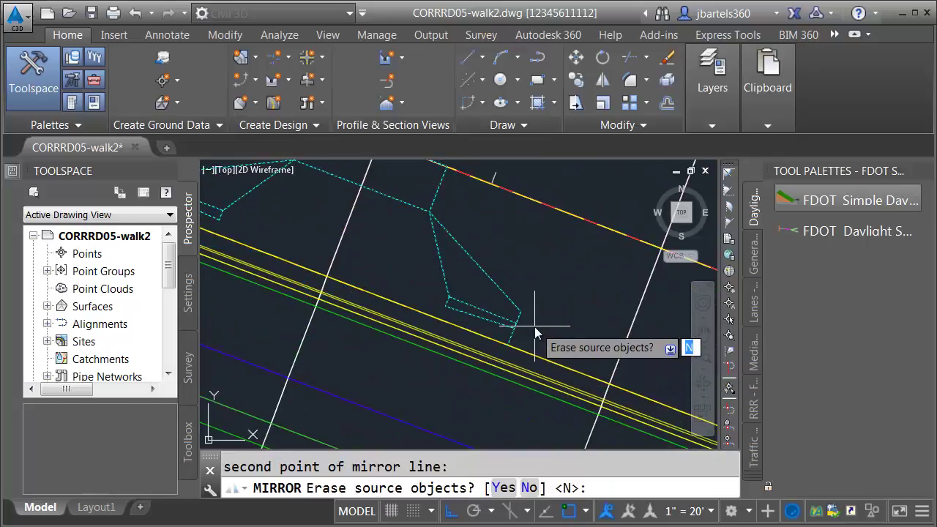
pyautogui.press('Return')
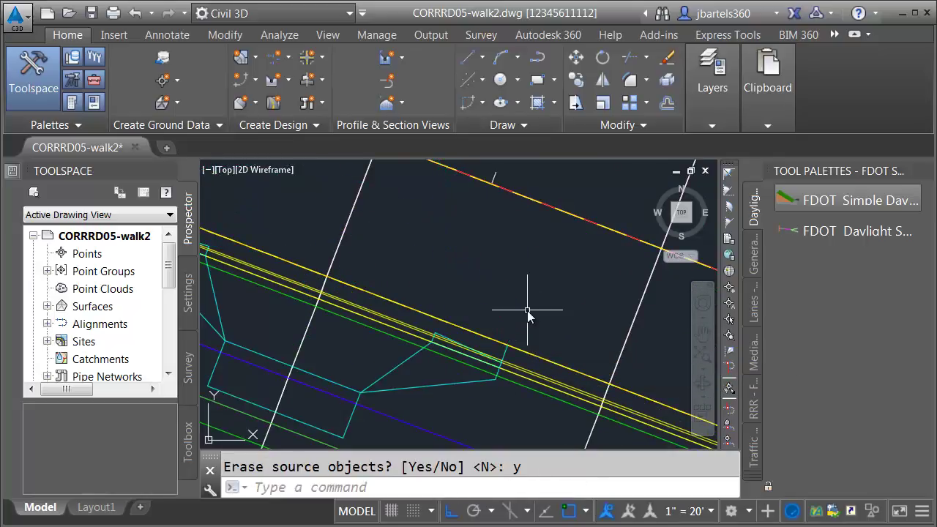
# Select the mirrored driveway block and bring up its list of block variants
pyautogui.scroll(-2, 537, 330)
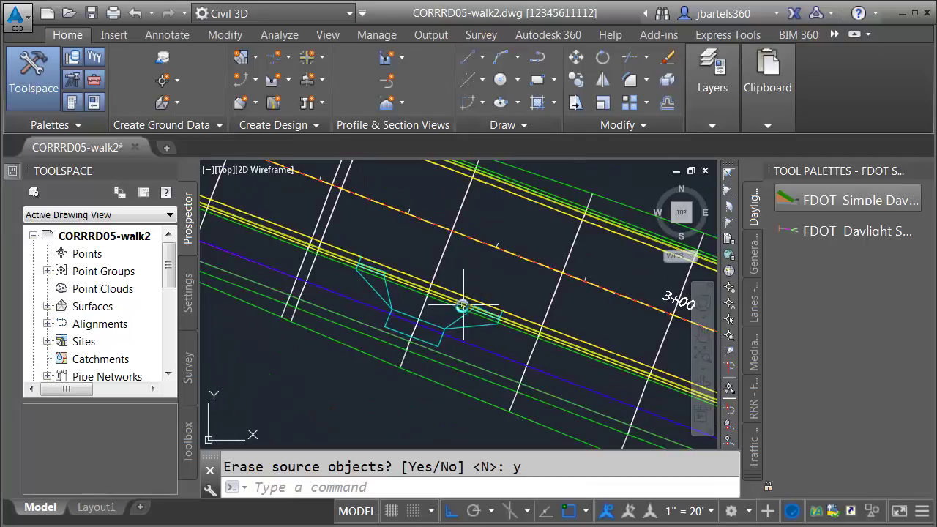
pyautogui.moveTo(454, 320)
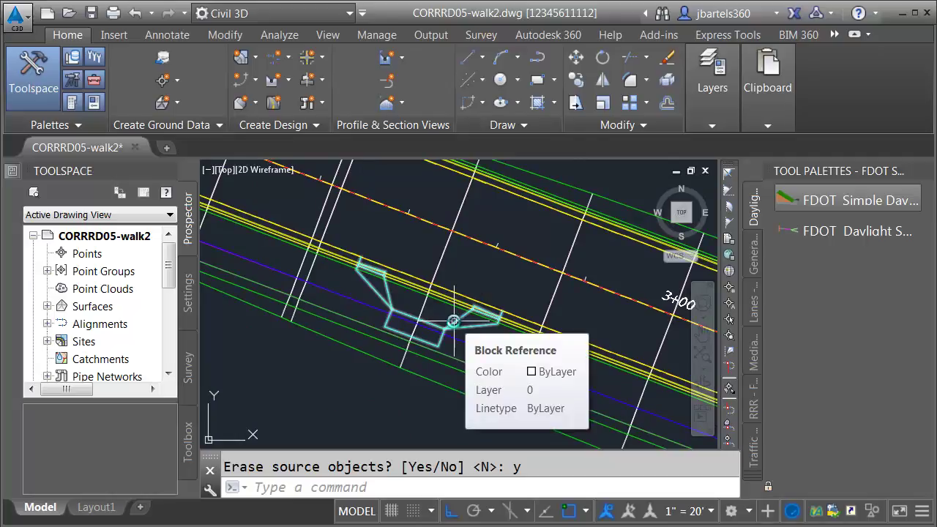
pyautogui.click(425, 301)
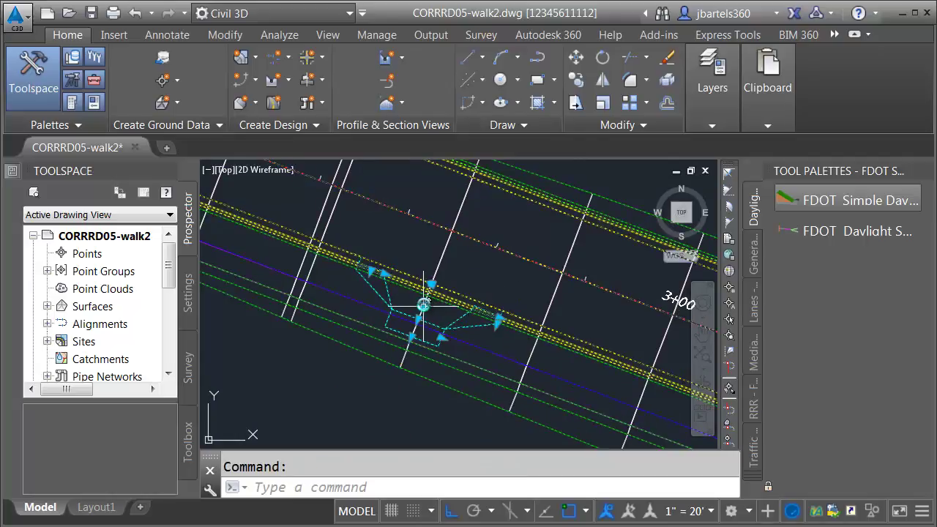
pyautogui.click(419, 319)
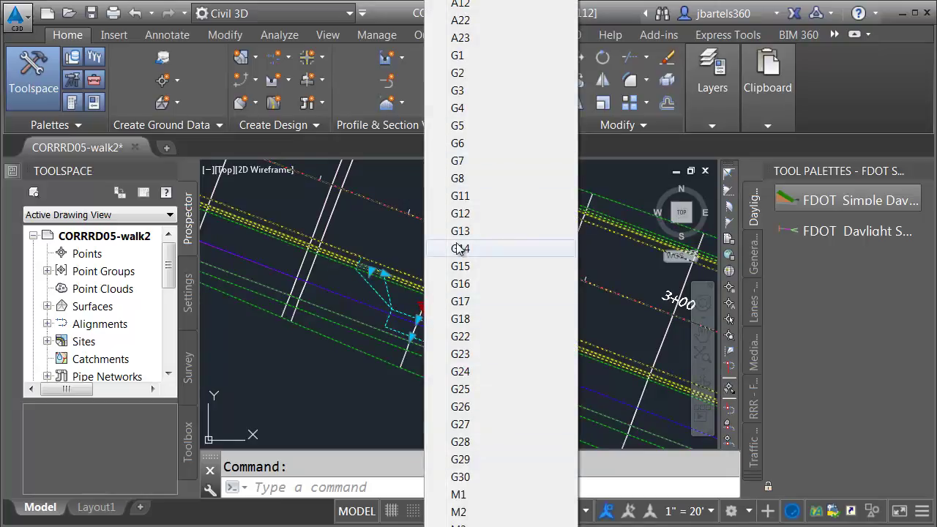
# Switch the driveway block to its G15 variant
pyautogui.click(457, 268)
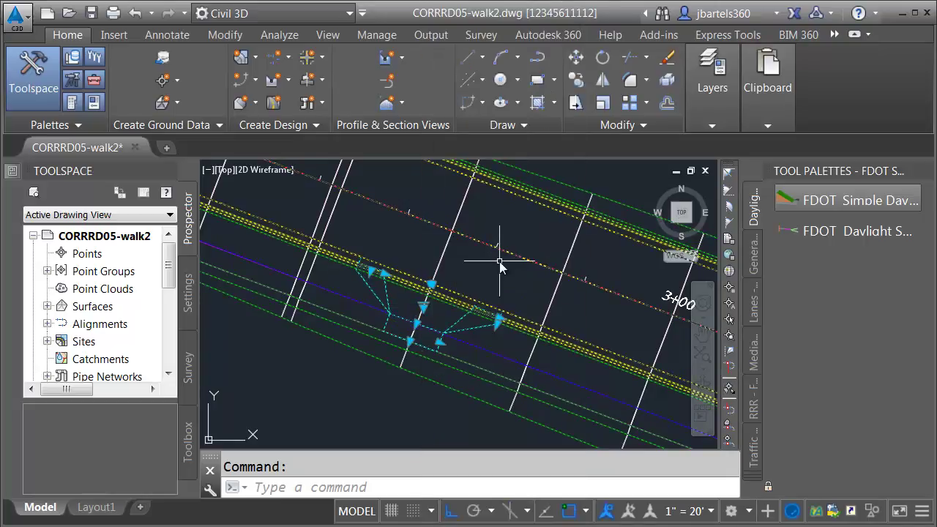
pyautogui.scroll(3, 456, 330)
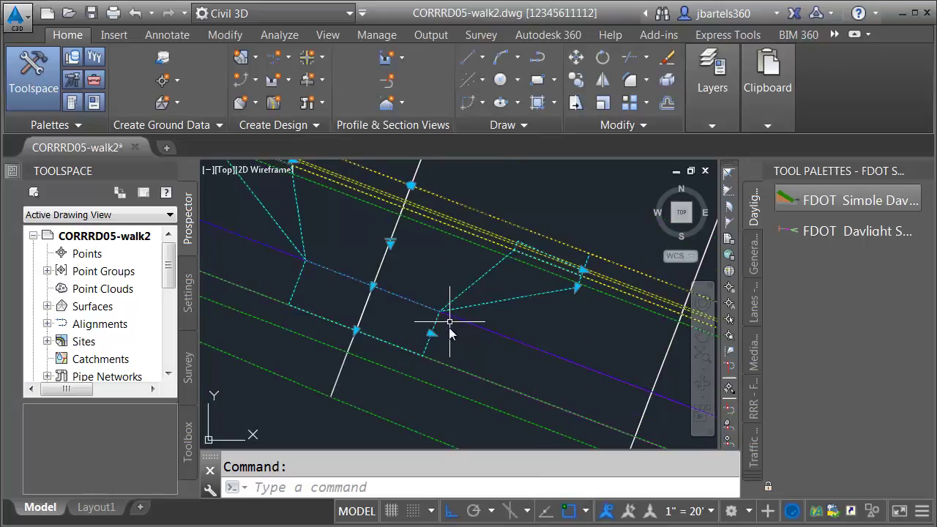
pyautogui.press('Escape')
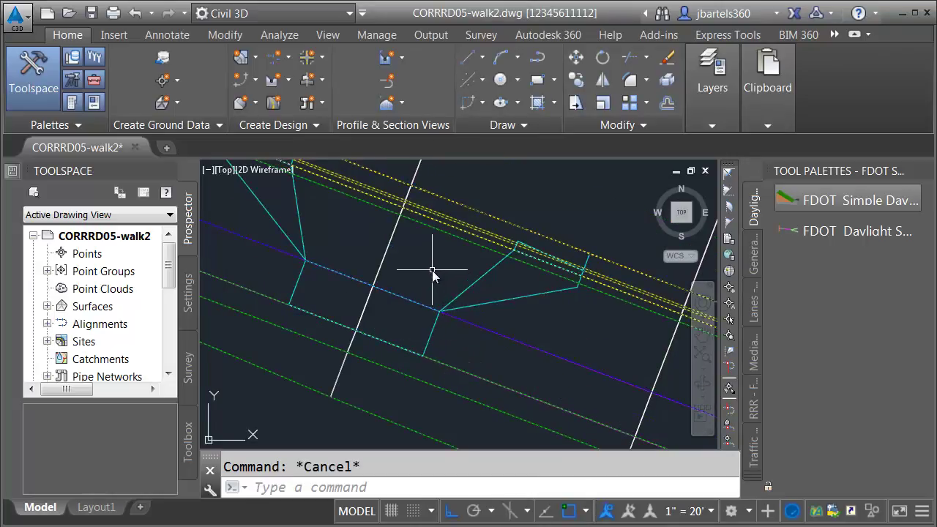
pyautogui.scroll(-3, 443, 296)
# Regenerate the drawing with REGENALL and select the Main St. corridor to check it
pyautogui.write('re')
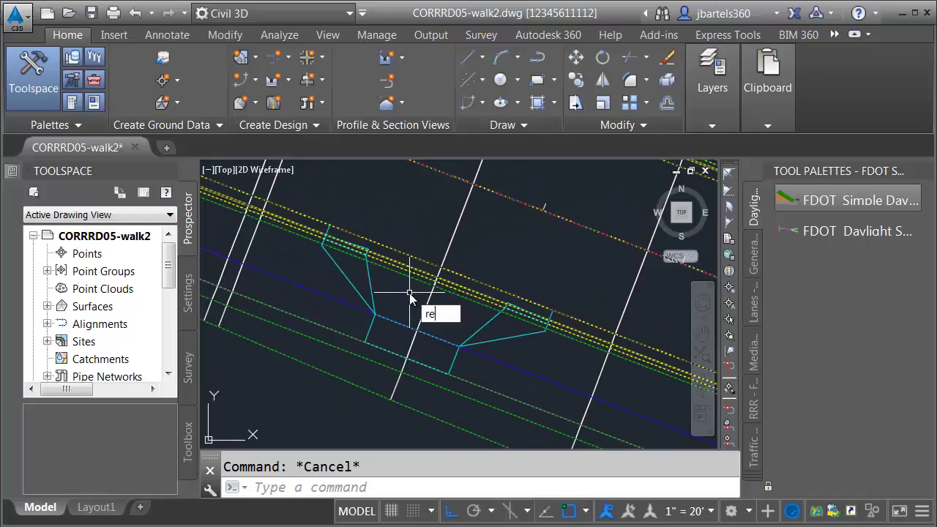
pyautogui.write('a')
pyautogui.press('Return')
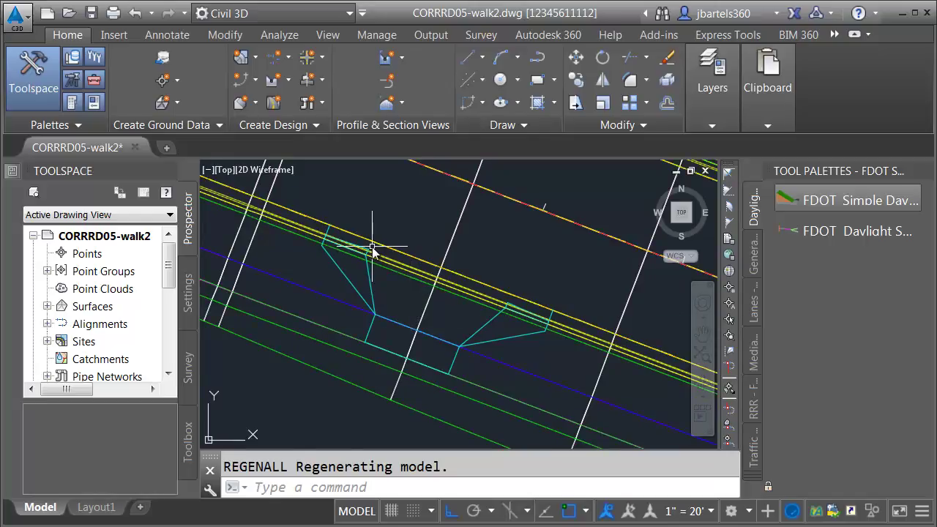
pyautogui.click(470, 292)
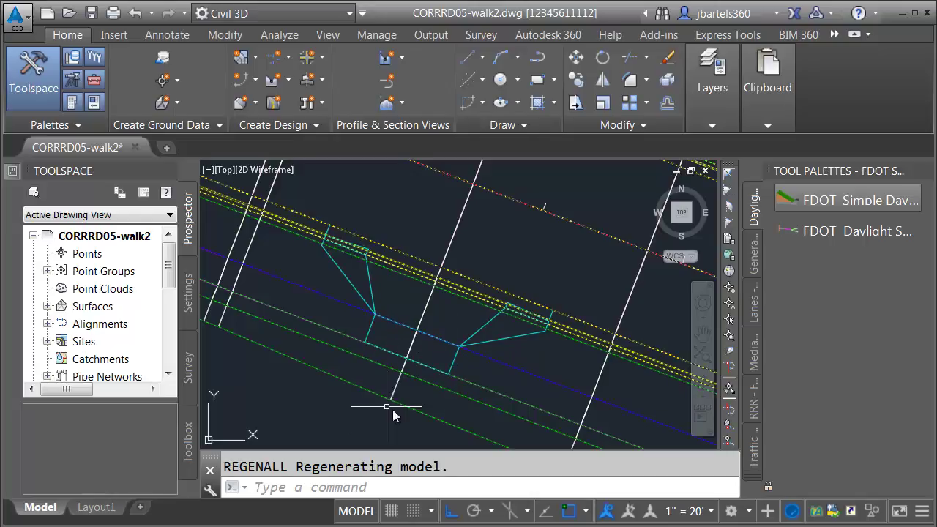
# Start a new feature line named 'cg-dropzone' with Create Feature Line
pyautogui.click(255, 80)
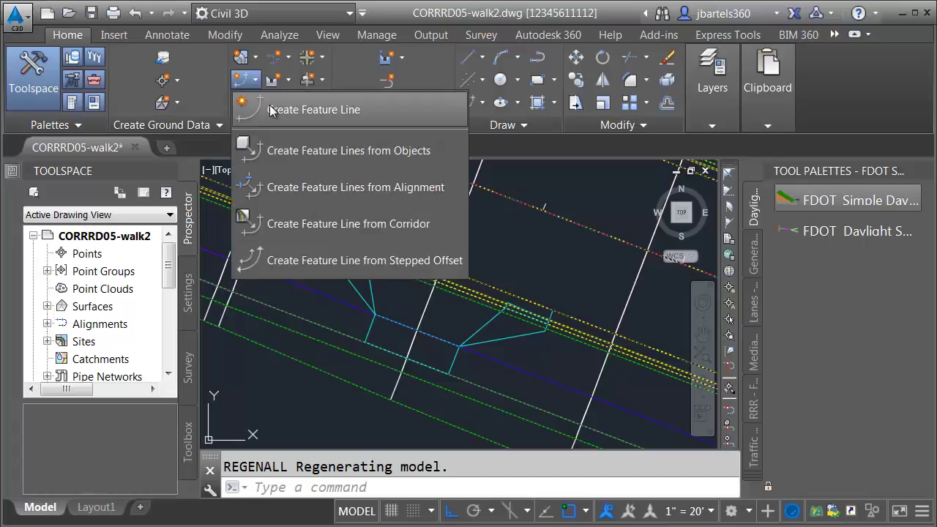
pyautogui.click(270, 110)
pyautogui.click(231, 99)
pyautogui.moveTo(363, 122); pyautogui.dragTo(239, 122)
pyautogui.write('cd')
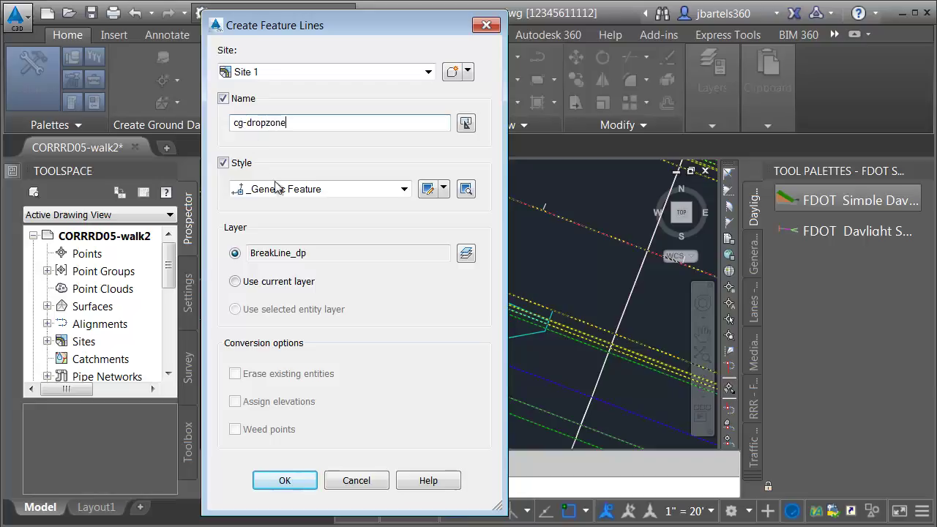
pyautogui.write('-dropzone')
pyautogui.click(286, 480)
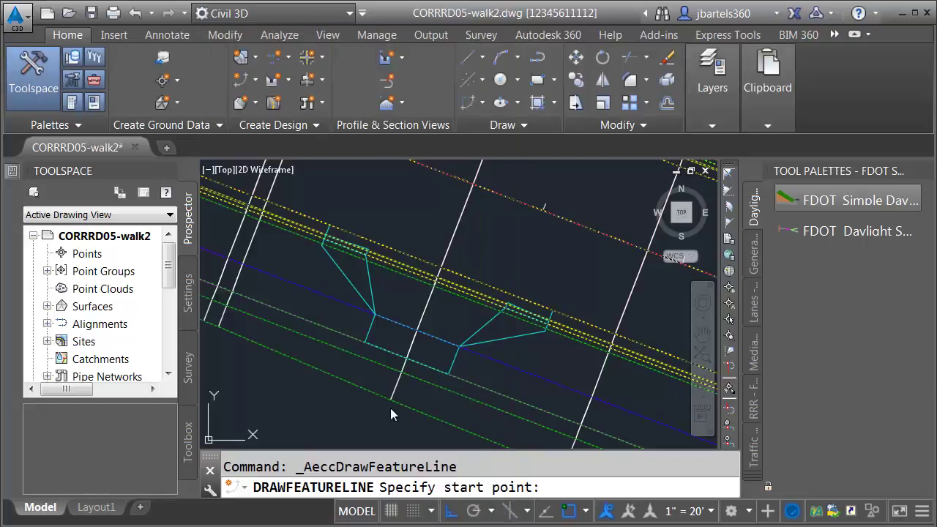
# Draw cg-dropzone from the driveway line's end at elevation 859.44 to the road edge
pyautogui.click(344, 254)
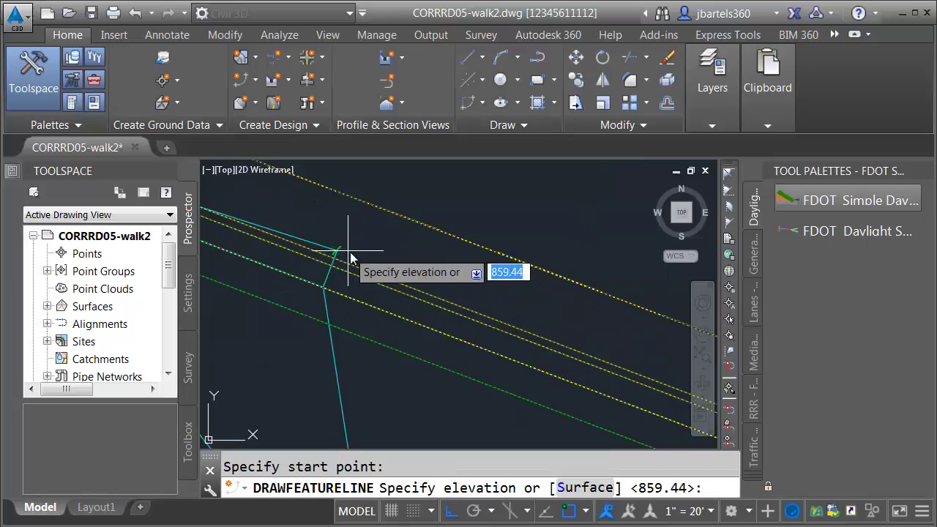
pyautogui.press('Return')
pyautogui.scroll(2, 418, 262)
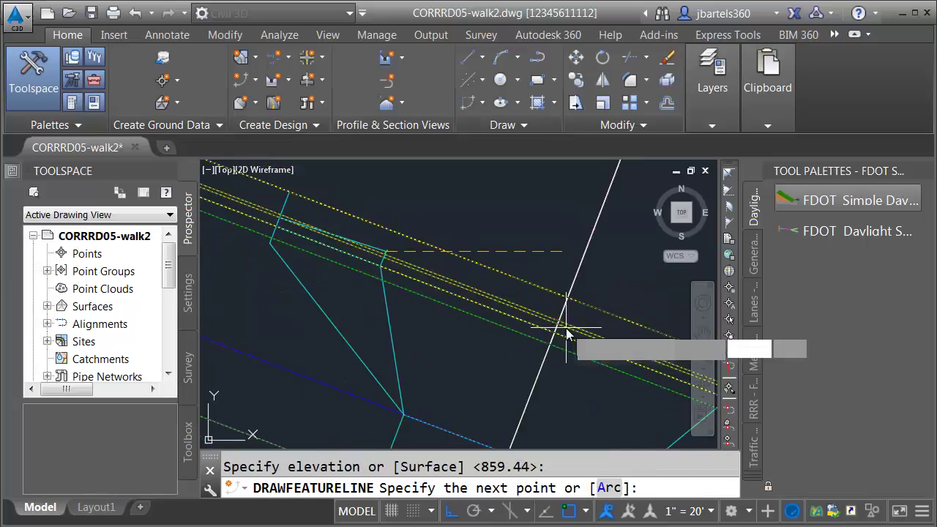
pyautogui.scroll(2, 561, 328)
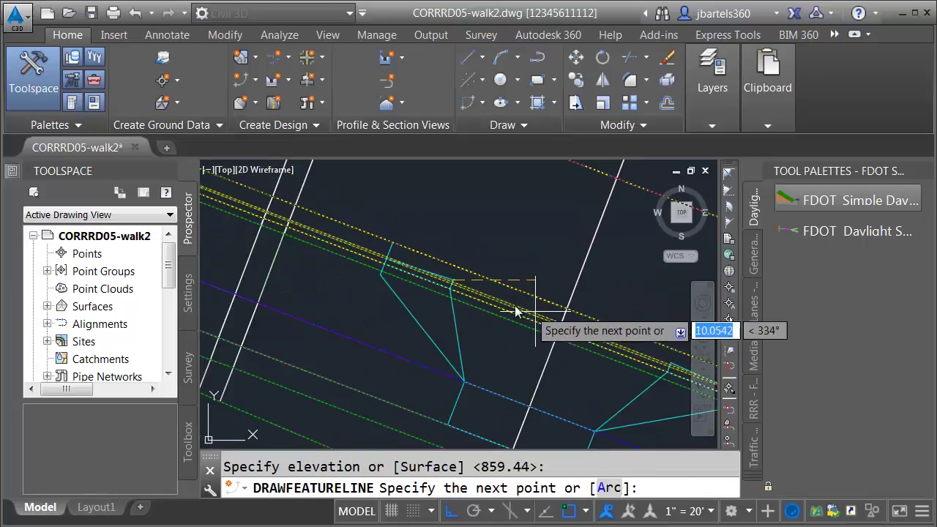
pyautogui.click(451, 513)
pyautogui.scroll(3, 576, 306)
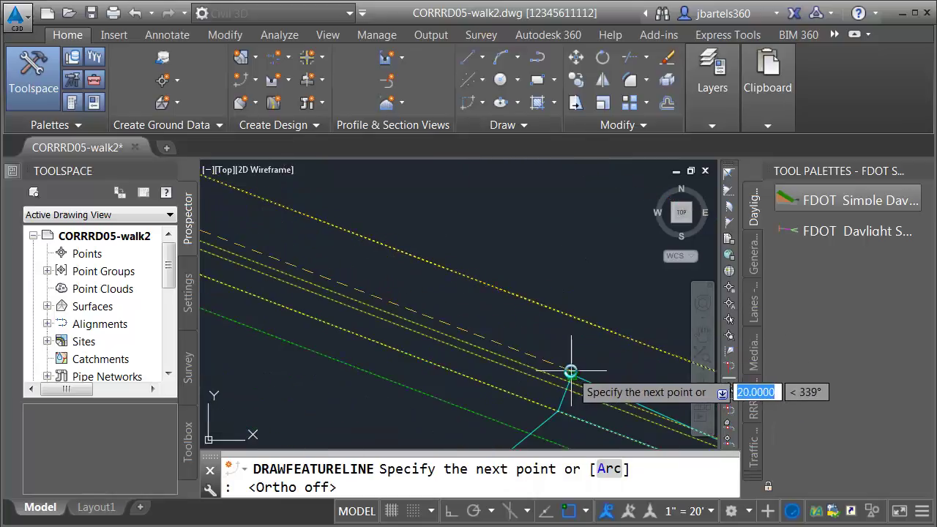
pyautogui.click(571, 372)
pyautogui.press('Return')
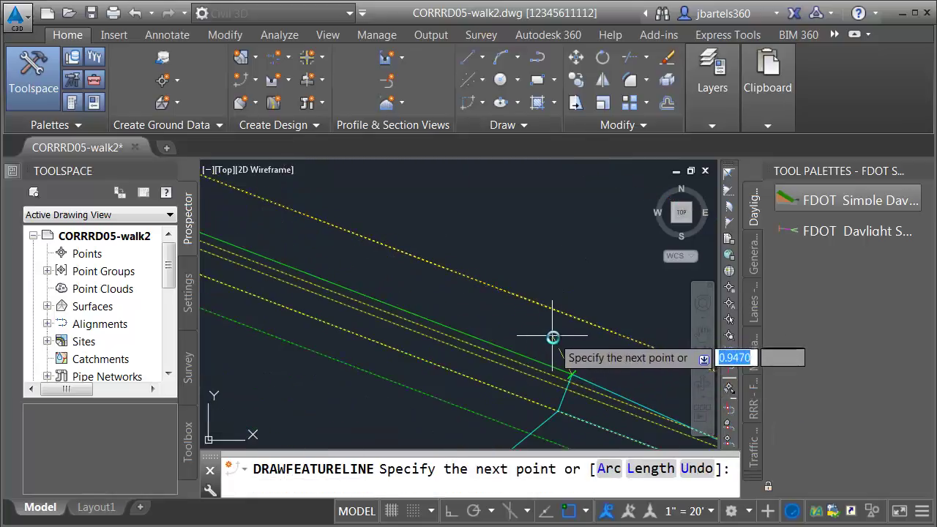
pyautogui.press('Return')
pyautogui.scroll(-2, 562, 334)
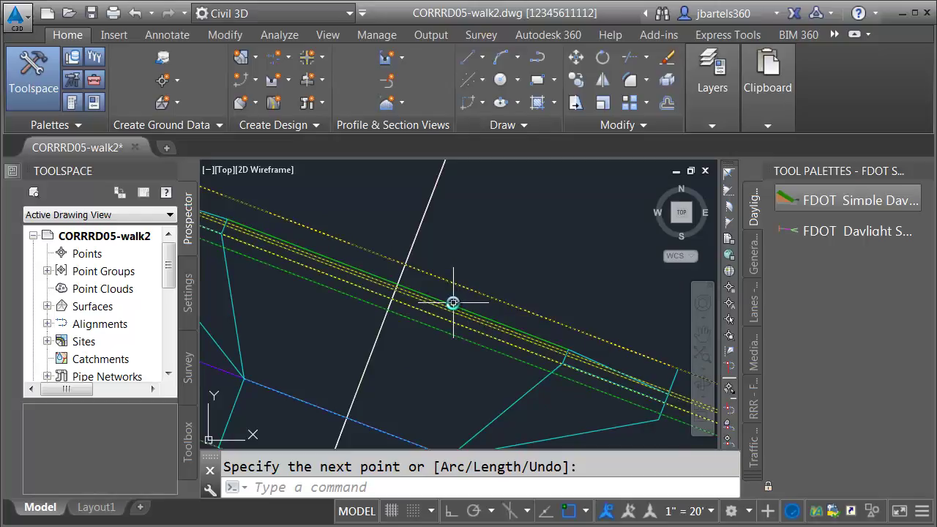
pyautogui.scroll(-2, 449, 304)
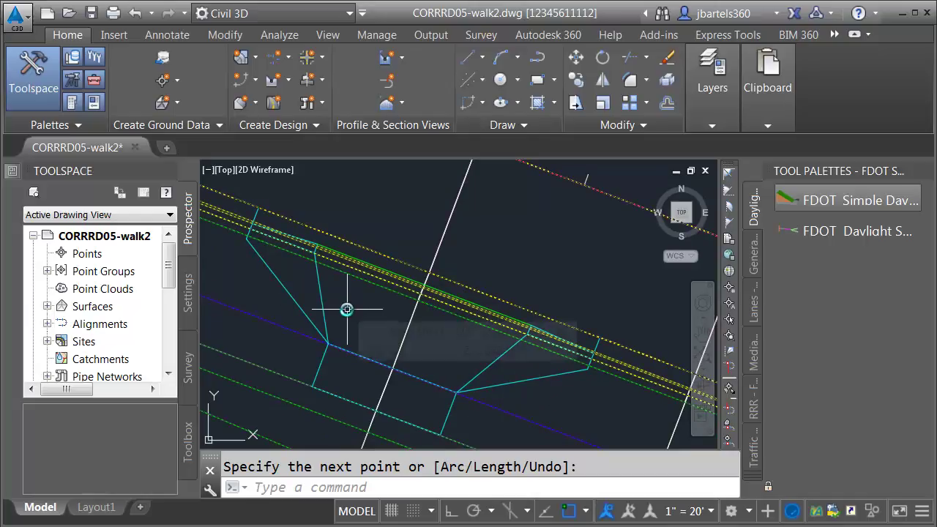
pyautogui.press('Return')
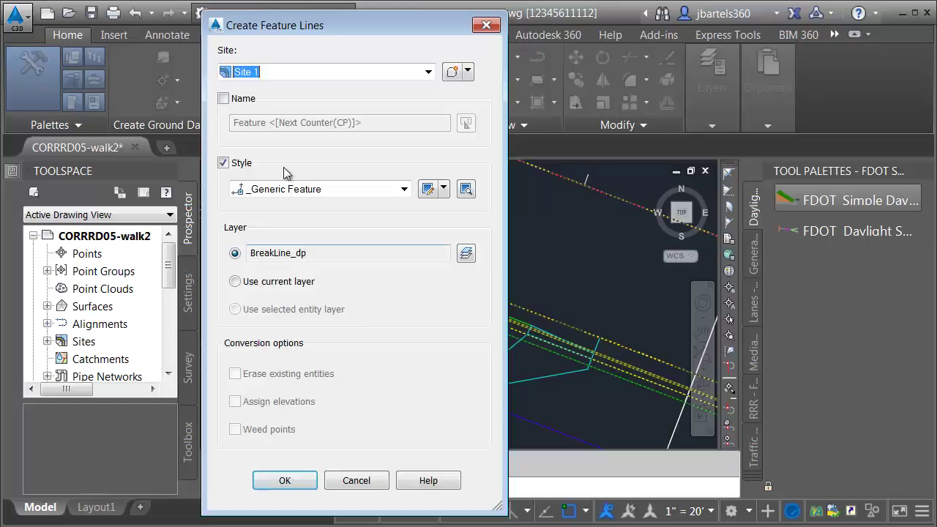
# Create a slab feature line from the driveway corner through two more points, starting at 859.44
pyautogui.click(223, 98)
pyautogui.moveTo(364, 123); pyautogui.dragTo(244, 143)
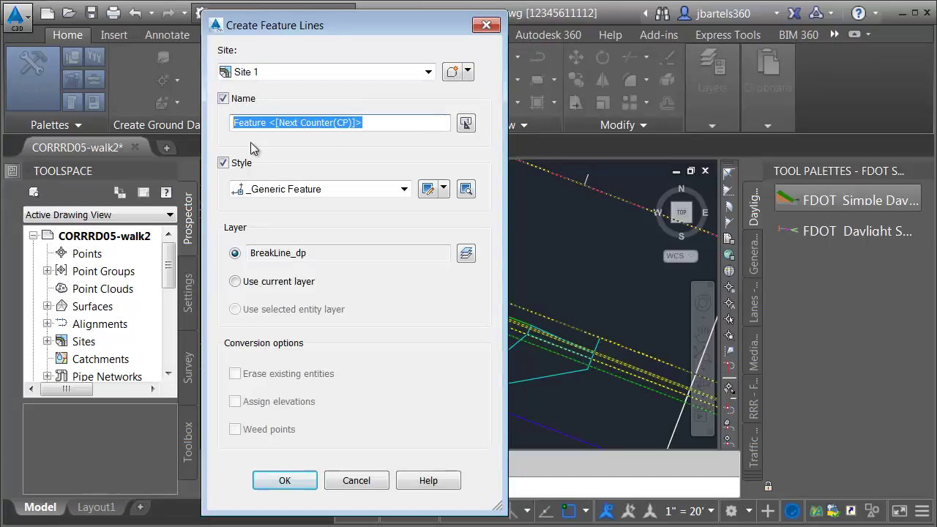
pyautogui.write('slab')
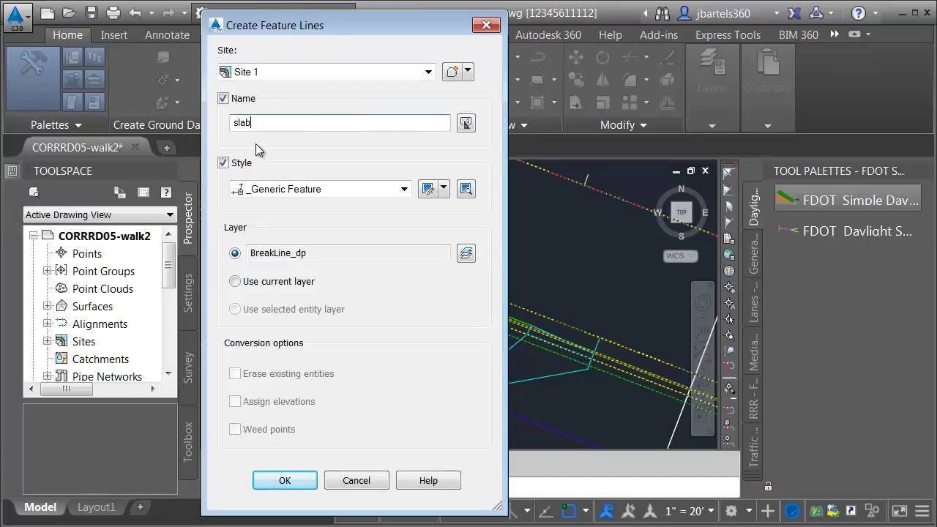
pyautogui.click(285, 481)
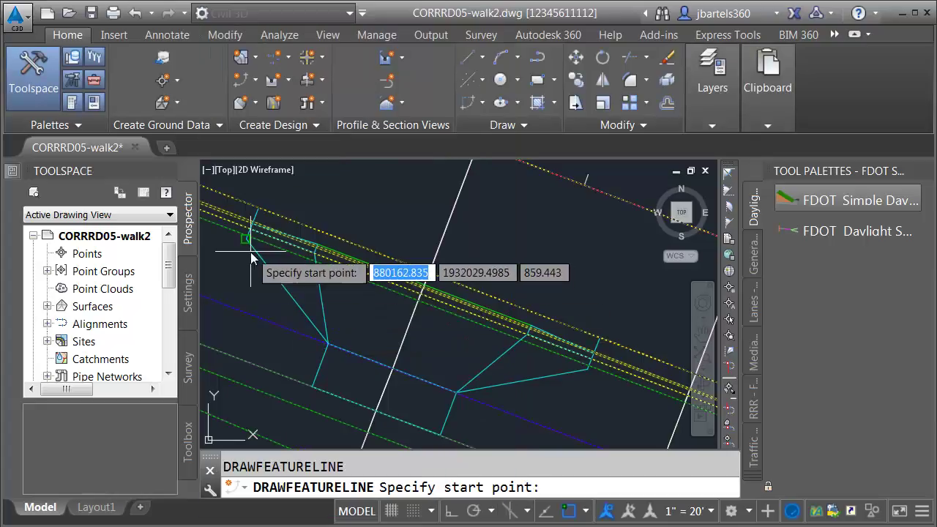
pyautogui.click(252, 273)
pyautogui.press('Return')
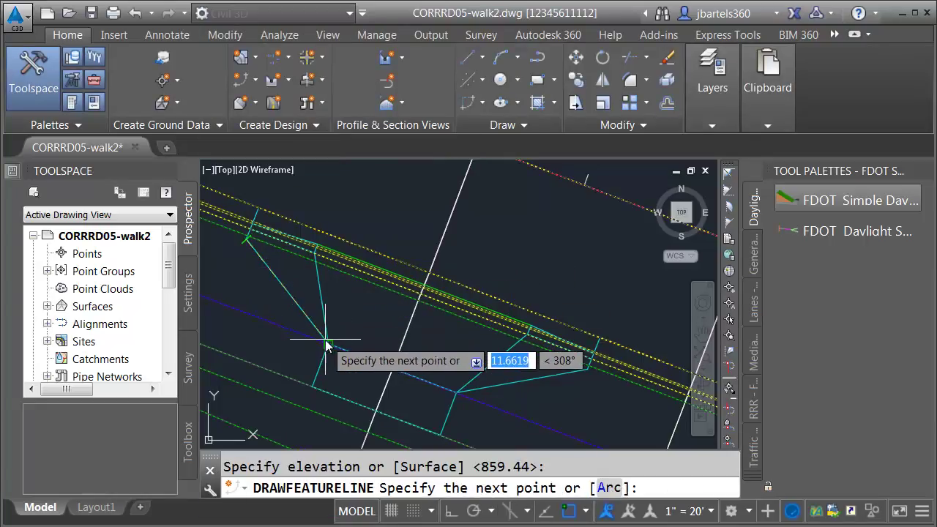
pyautogui.click(331, 339)
pyautogui.press('Return')
pyautogui.click(577, 395)
pyautogui.press('Return')
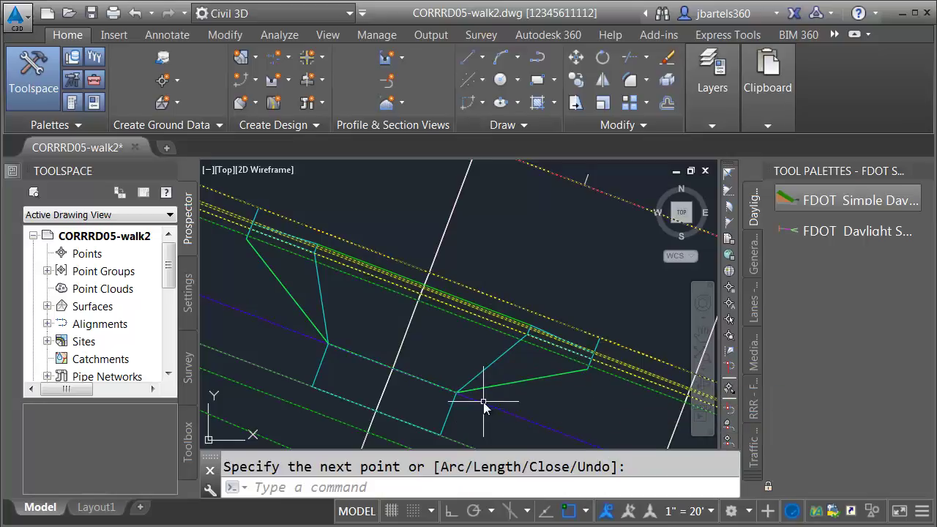
pyautogui.moveTo(481, 398); pyautogui.dragTo(503, 381, button='middle')
pyautogui.press('Return')
pyautogui.press('Return')
# Create feature line slab2and3 with two points along the driveway's other flare at default elevations
pyautogui.click(223, 98)
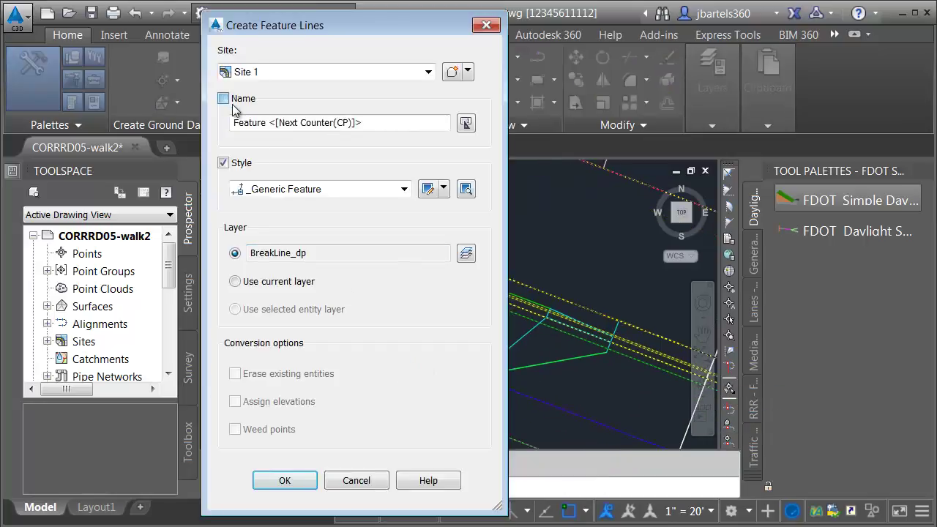
pyautogui.moveTo(374, 126); pyautogui.dragTo(237, 133)
pyautogui.write('slab2and3')
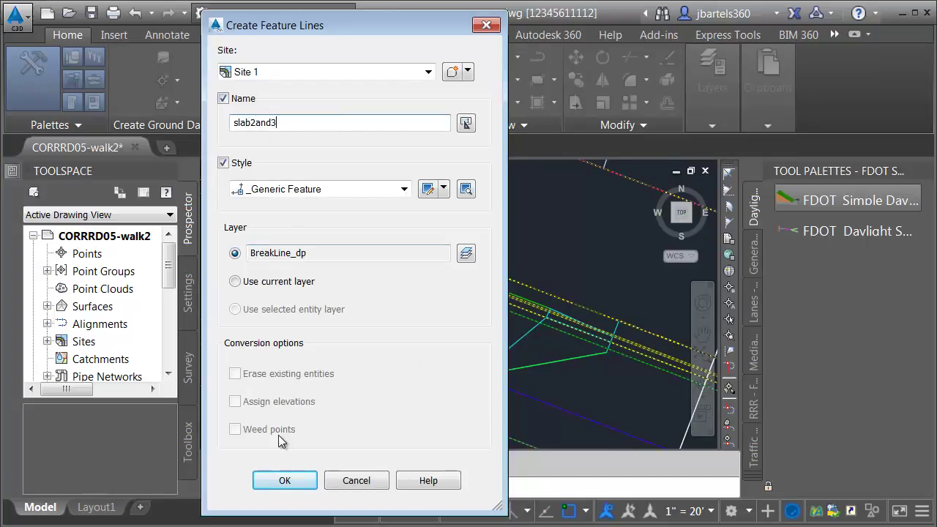
pyautogui.click(285, 480)
pyautogui.click(338, 371)
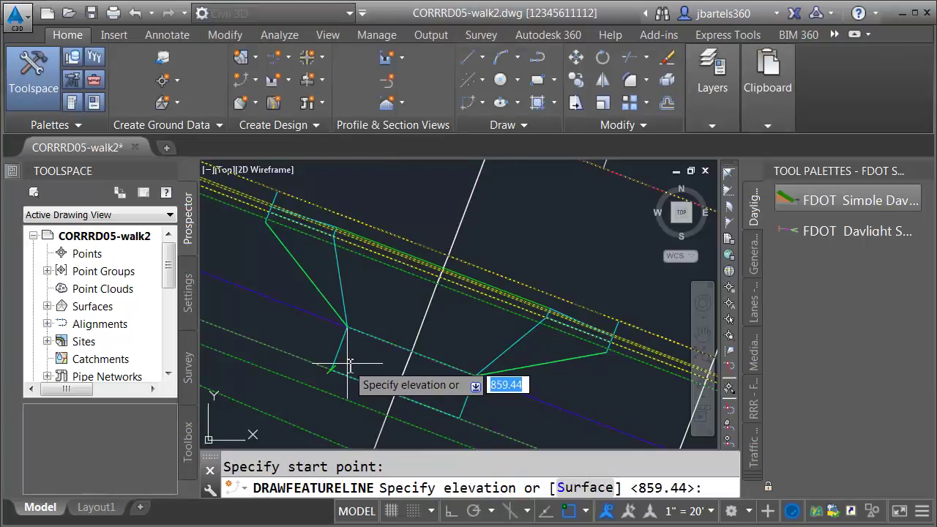
pyautogui.press('Return')
pyautogui.click(459, 411)
pyautogui.press('Return')
pyautogui.press('Return')
# Erase the driveway block reference and select the Main St. corridor
pyautogui.click(343, 271)
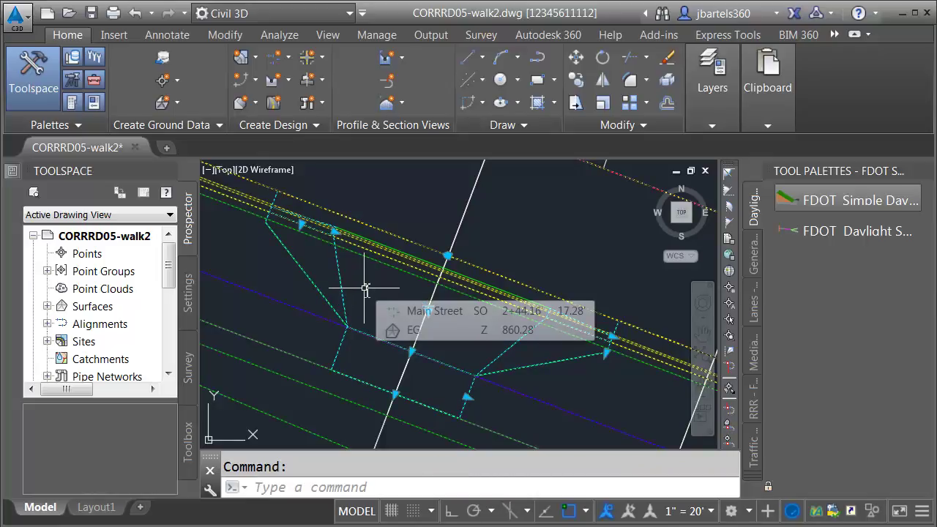
pyautogui.press('Delete')
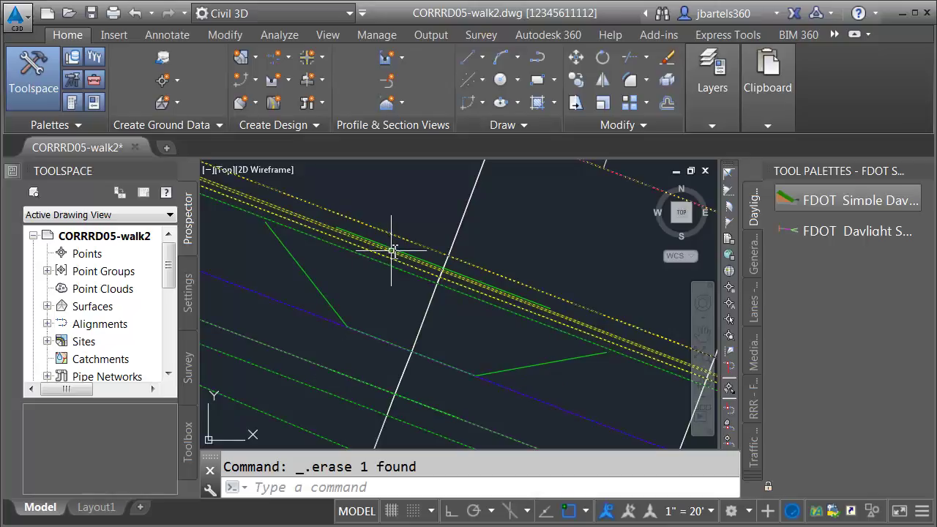
pyautogui.press('Escape')
pyautogui.scroll(-2, 349, 227)
pyautogui.moveTo(349, 226); pyautogui.dragTo(342, 234, button='middle')
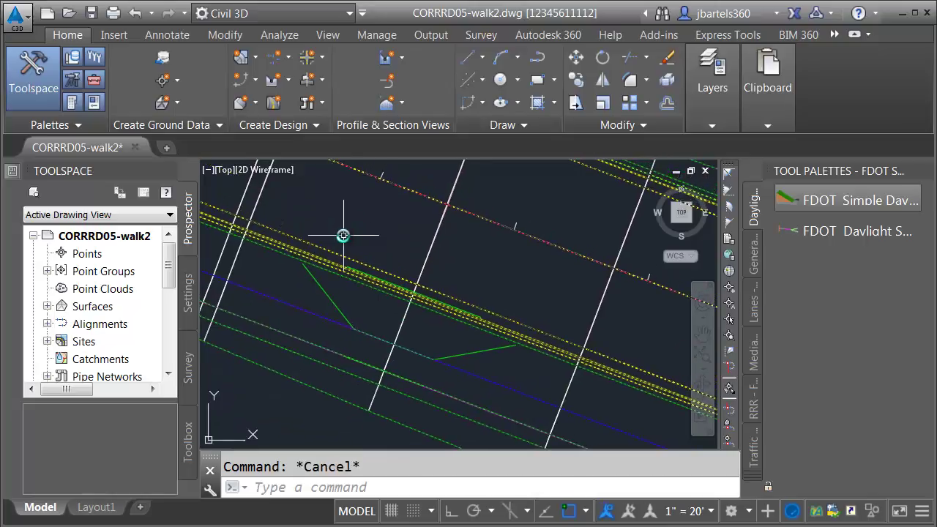
pyautogui.click(254, 205)
# Open the Full Section region's target mapping and set the found Target Offset to slab2and3
pyautogui.doubleClick(249, 233)
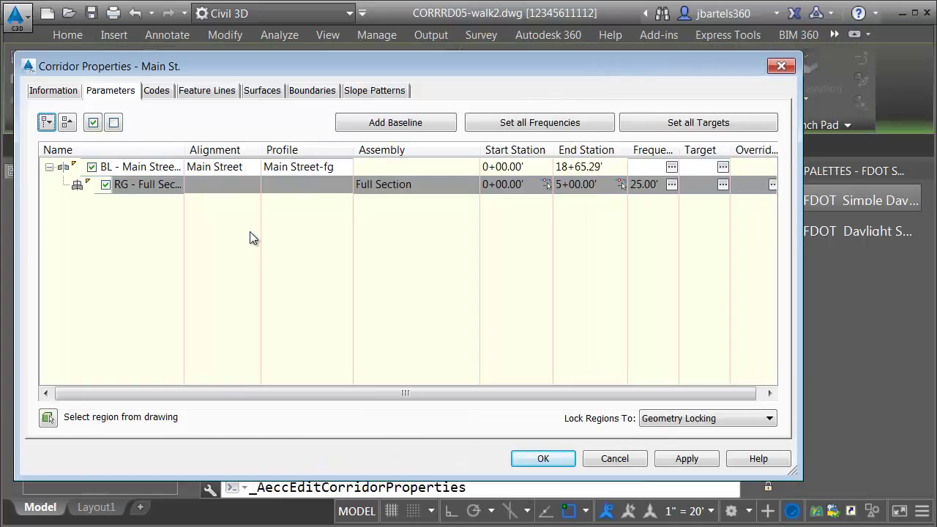
pyautogui.click(723, 186)
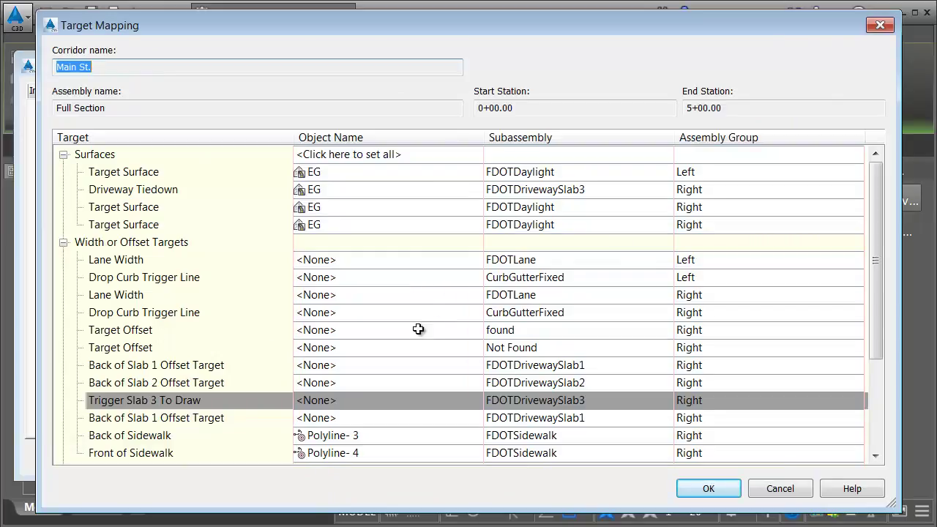
pyautogui.click(320, 331)
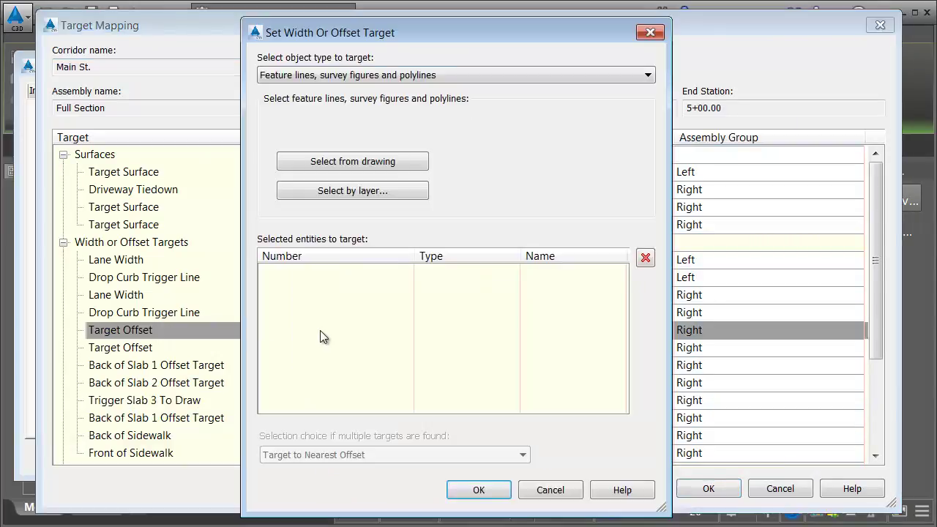
pyautogui.click(328, 162)
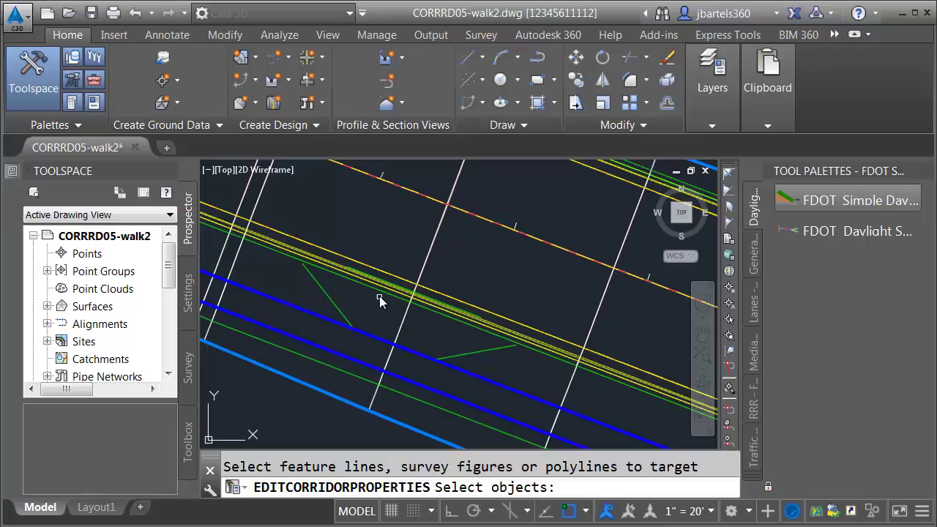
pyautogui.click(366, 352)
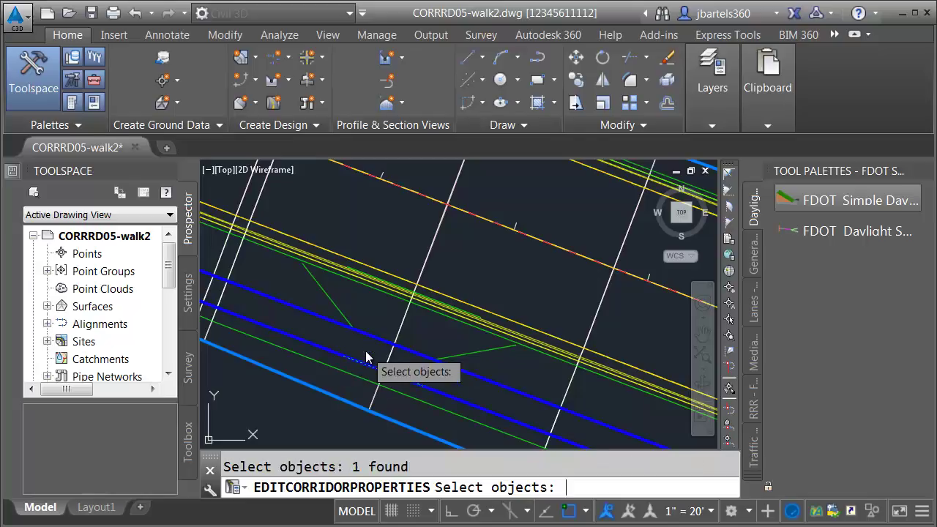
pyautogui.press('Return')
pyautogui.click(479, 490)
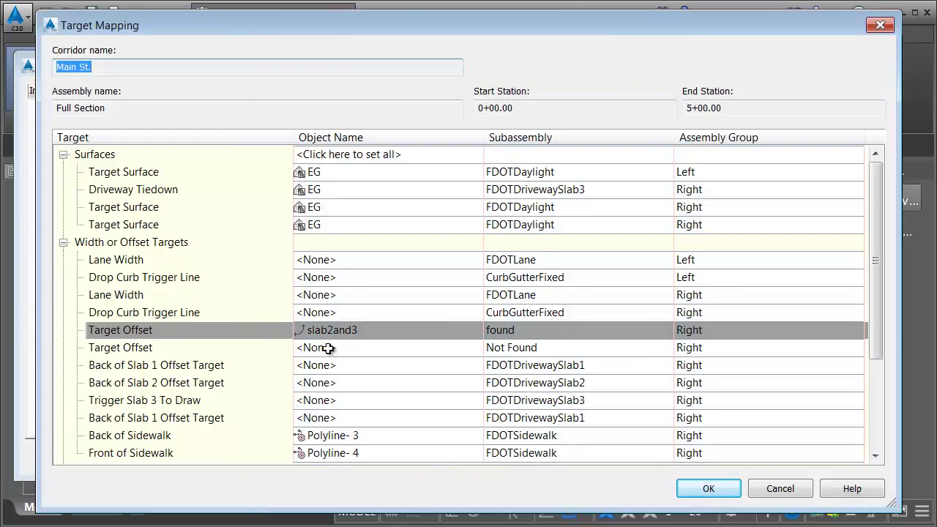
# Set the second (Not Found) Target Offset to slab2and3 as well
pyautogui.click(337, 347)
pyautogui.click(330, 163)
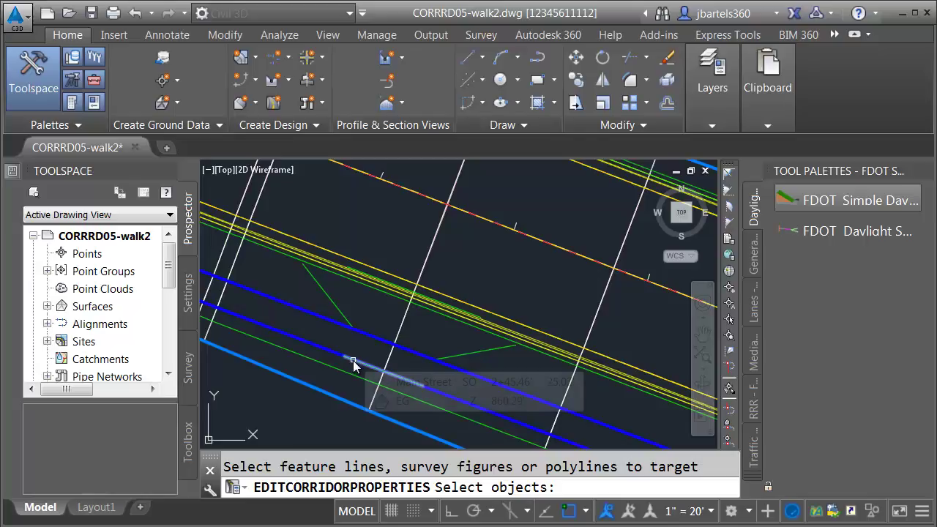
pyautogui.click(353, 362)
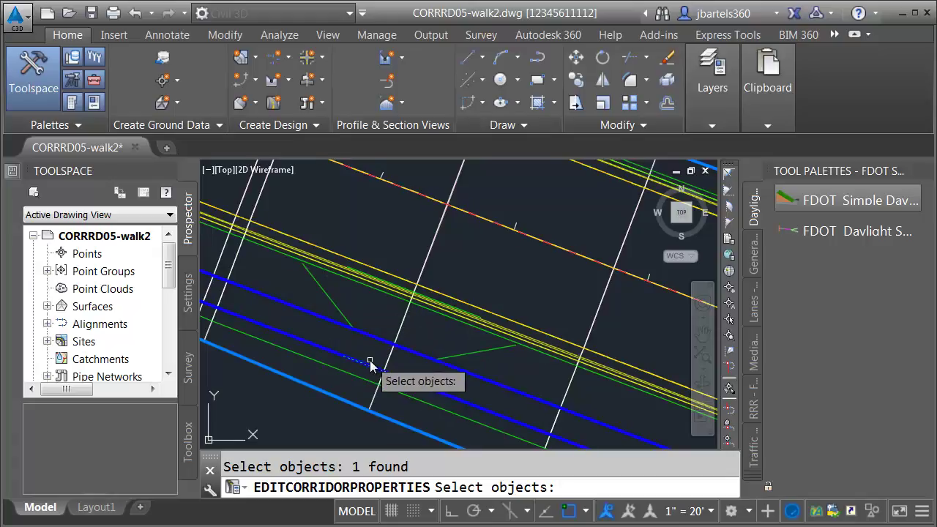
pyautogui.press('Return')
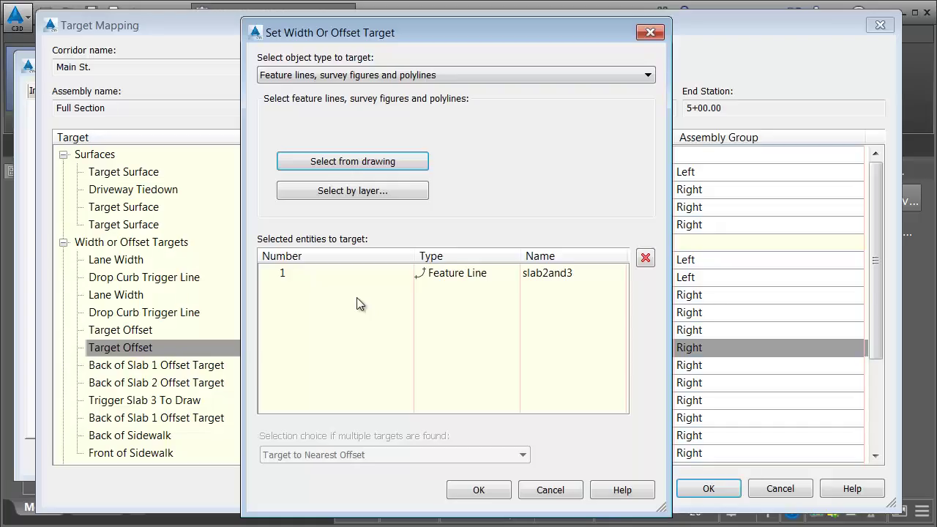
pyautogui.click(476, 491)
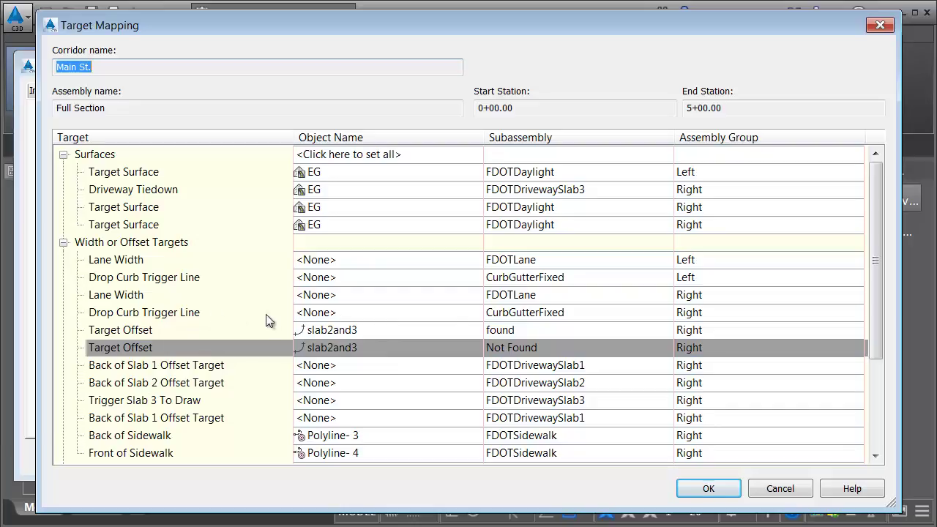
pyautogui.click(318, 313)
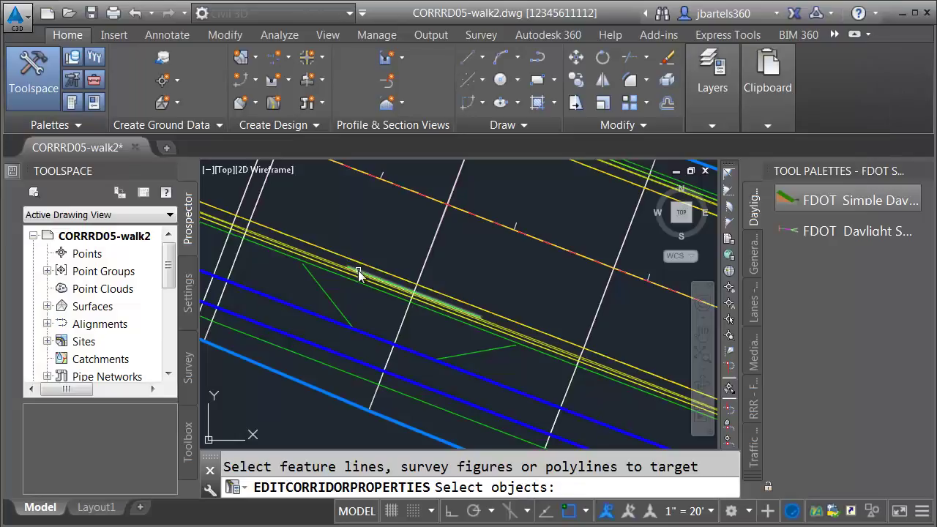
# Map Drop Curb Trigger Line to cg-dropzone and the first Back of Slab 1 Offset Target to slab1
pyautogui.click(359, 272)
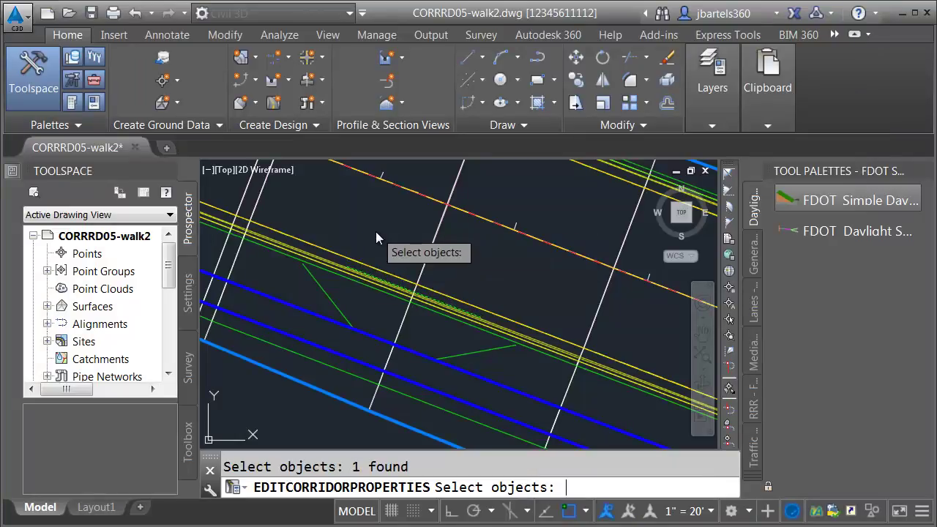
pyautogui.press('Return')
pyautogui.click(475, 490)
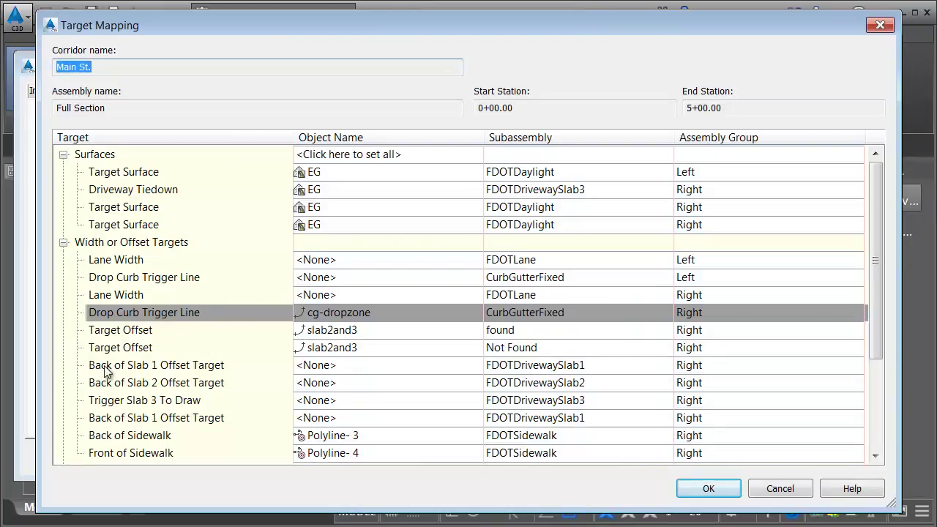
pyautogui.click(311, 365)
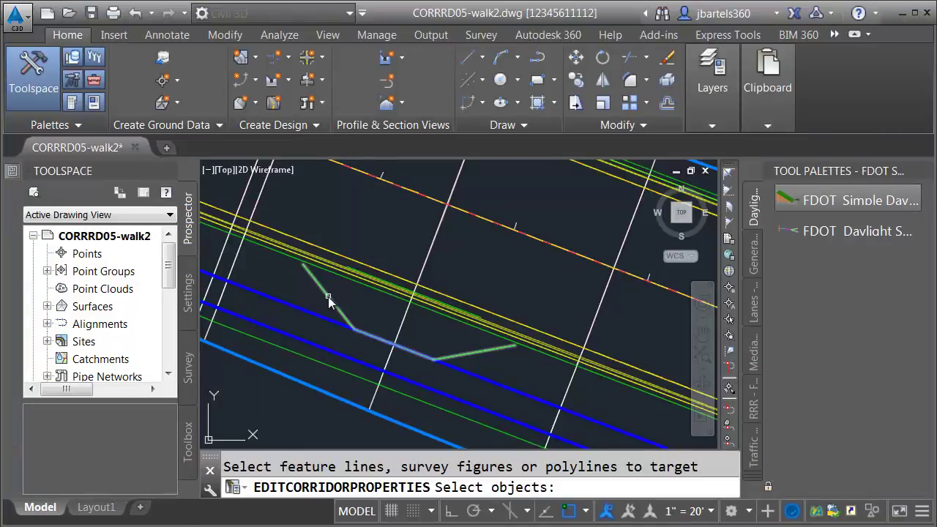
pyautogui.click(328, 296)
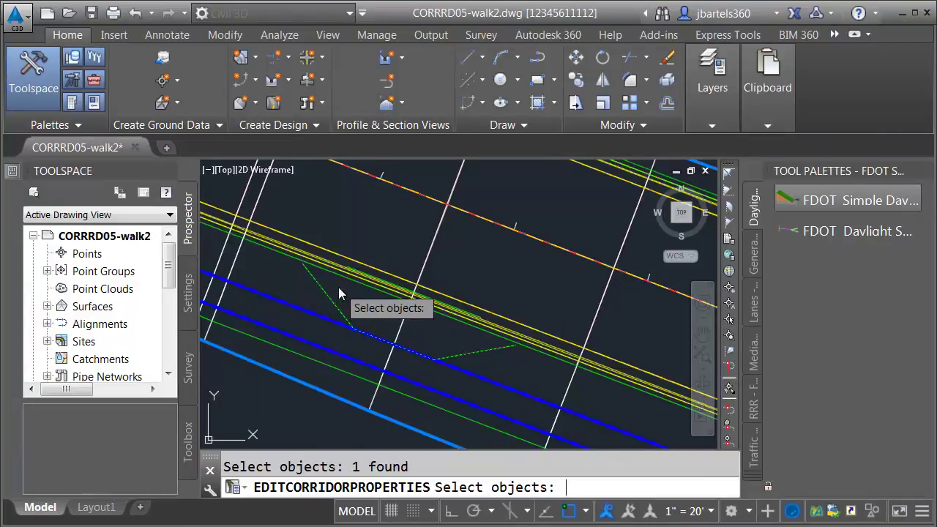
pyautogui.press('Return')
pyautogui.click(482, 491)
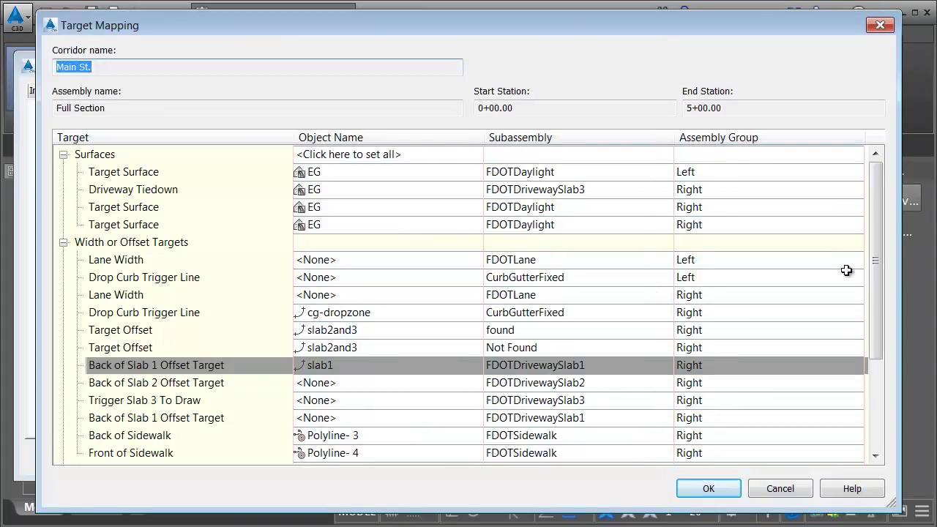
pyautogui.moveTo(877, 265); pyautogui.dragTo(878, 357)
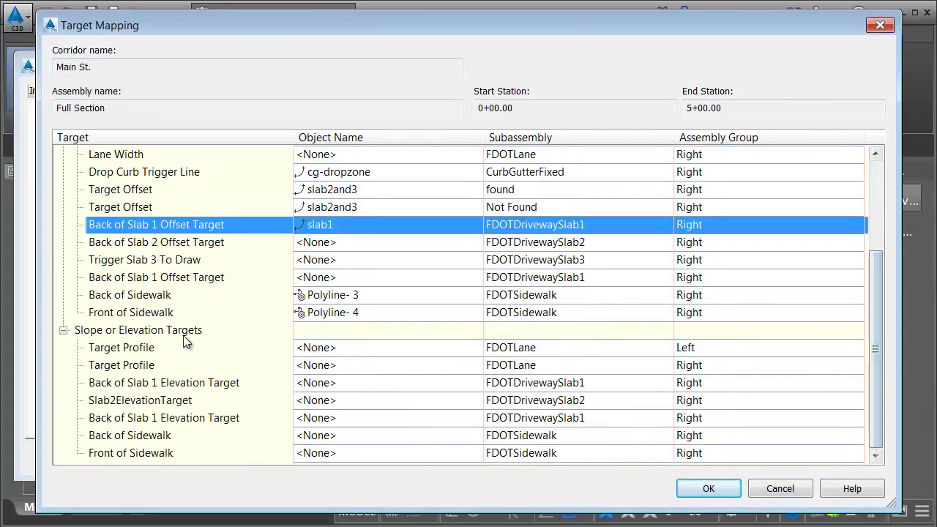
# Point the first Back of Slab 1 Elevation Target and the second Offset Target to slab1
pyautogui.click(309, 382)
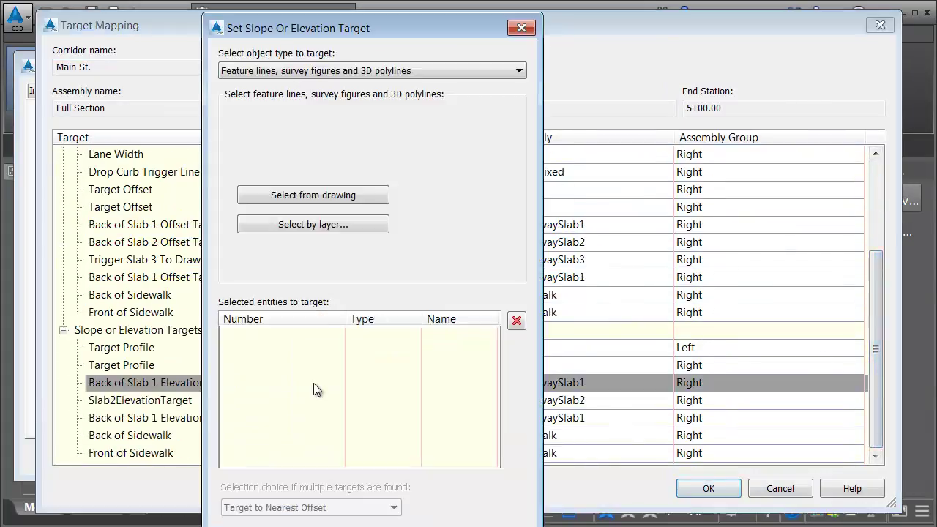
pyautogui.click(290, 196)
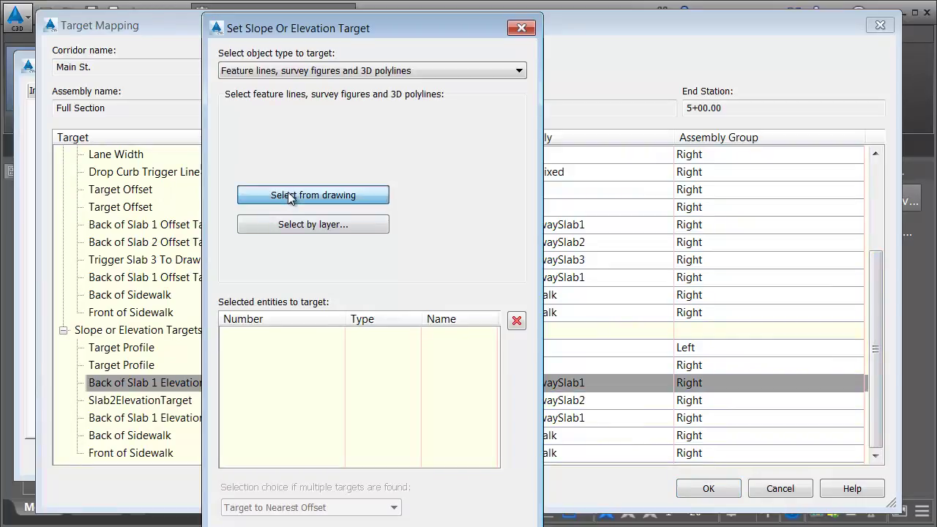
pyautogui.click(319, 288)
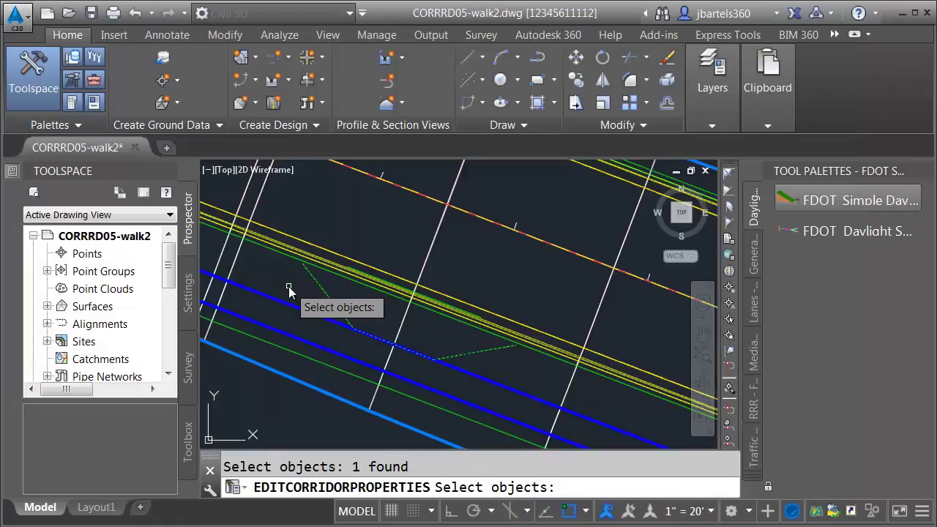
pyautogui.press('Return')
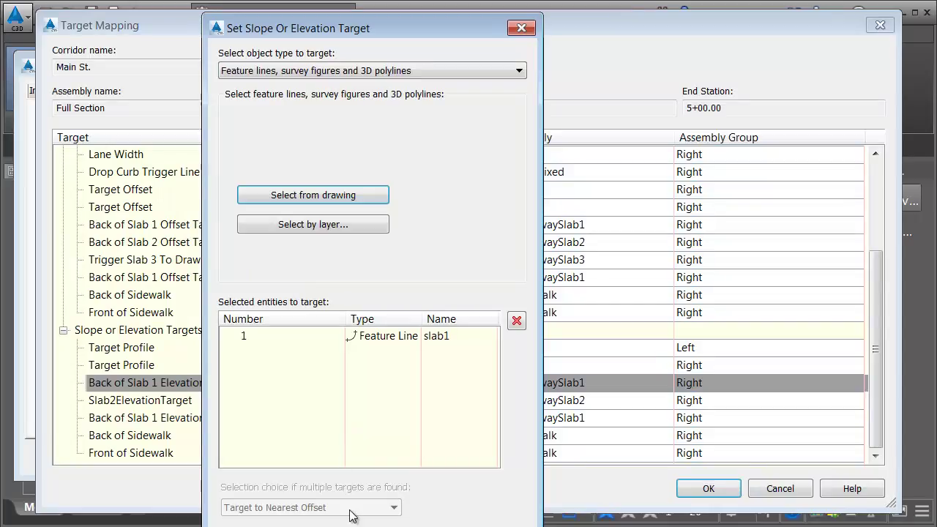
pyautogui.press('Return')
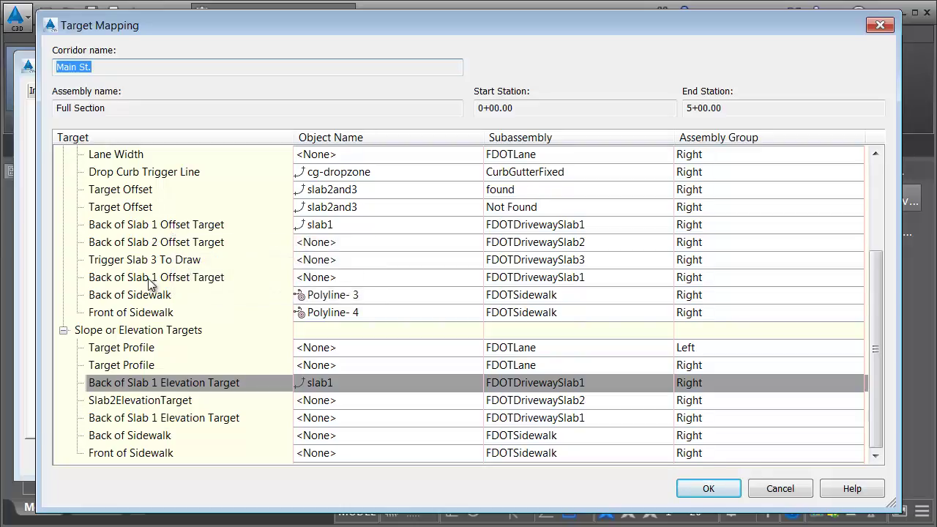
pyautogui.click(316, 279)
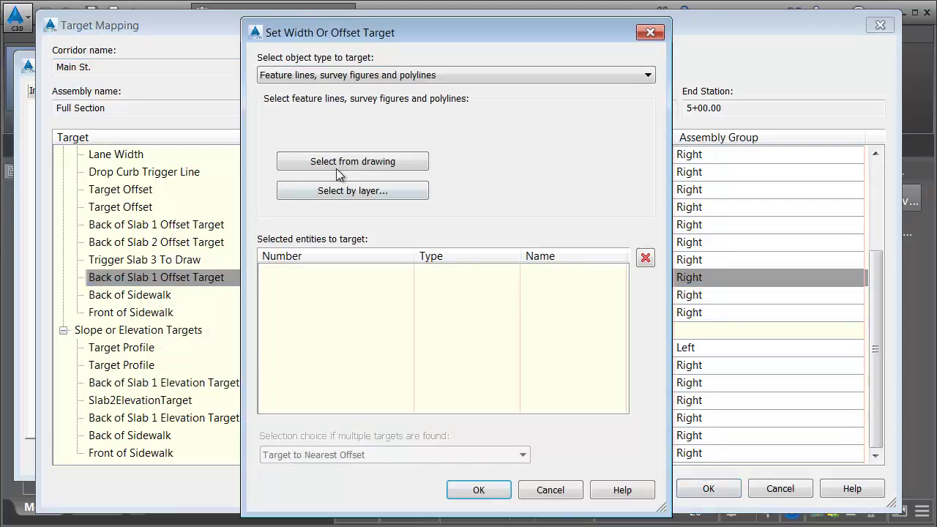
pyautogui.click(342, 162)
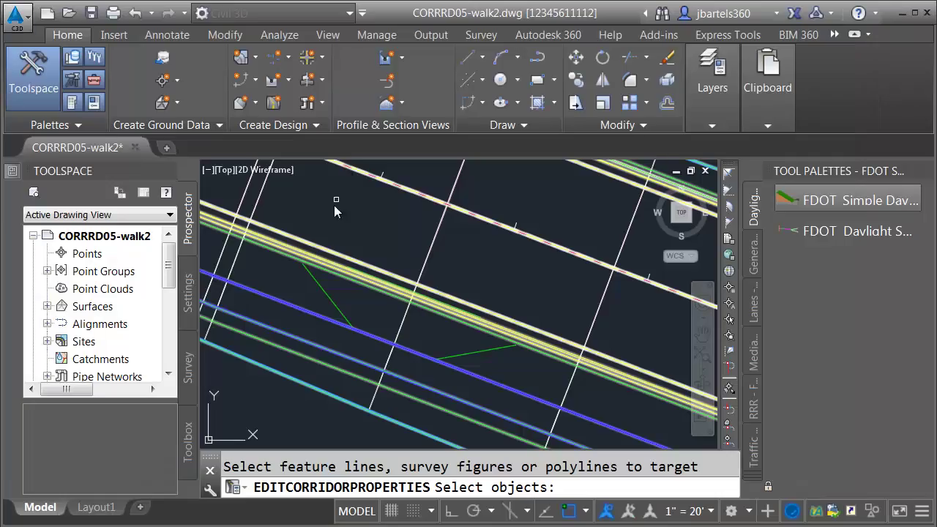
pyautogui.click(324, 287)
pyautogui.press('Return')
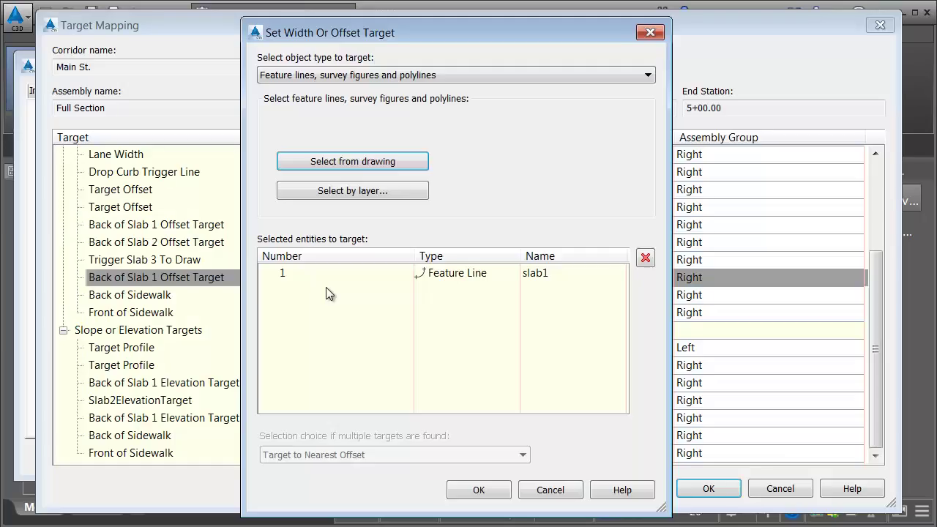
pyautogui.click(469, 495)
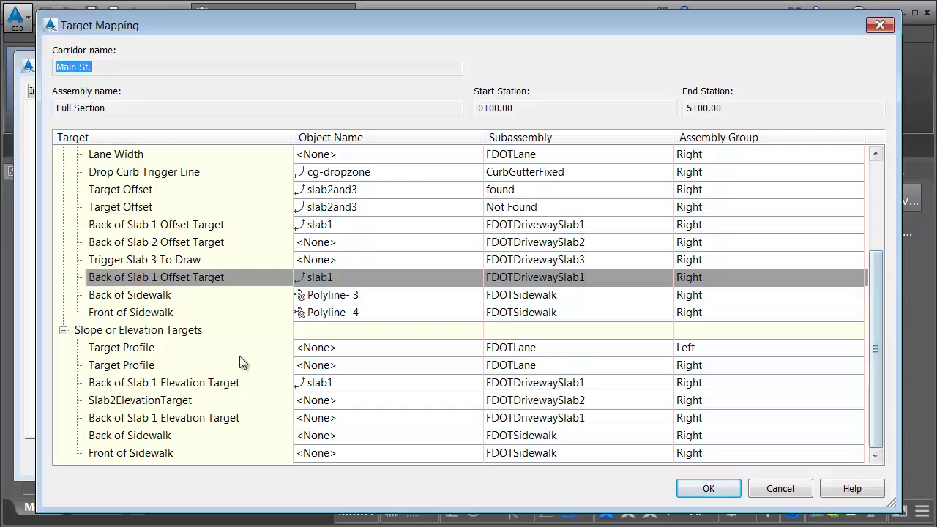
# Point the second Back of Slab 1 Elevation Target to slab1 as well
pyautogui.click(315, 418)
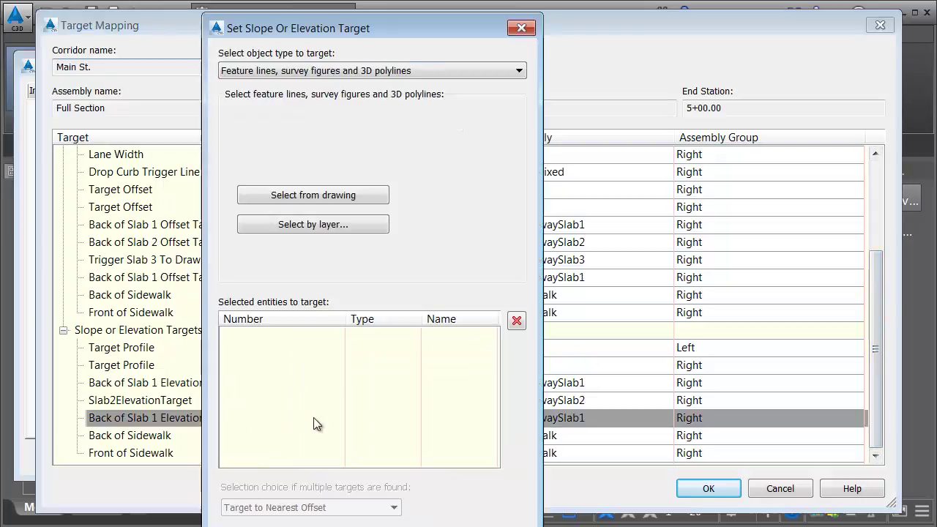
pyautogui.click(313, 193)
pyautogui.click(315, 285)
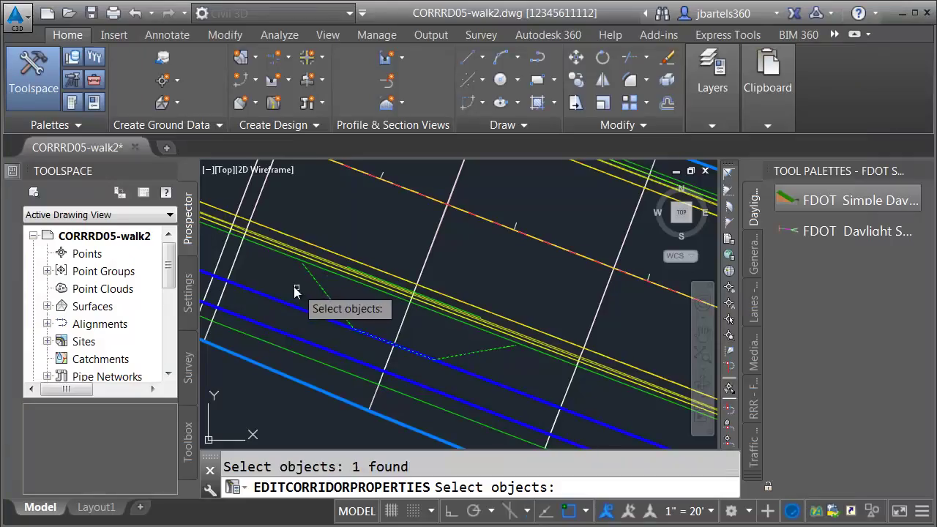
pyautogui.press('Return')
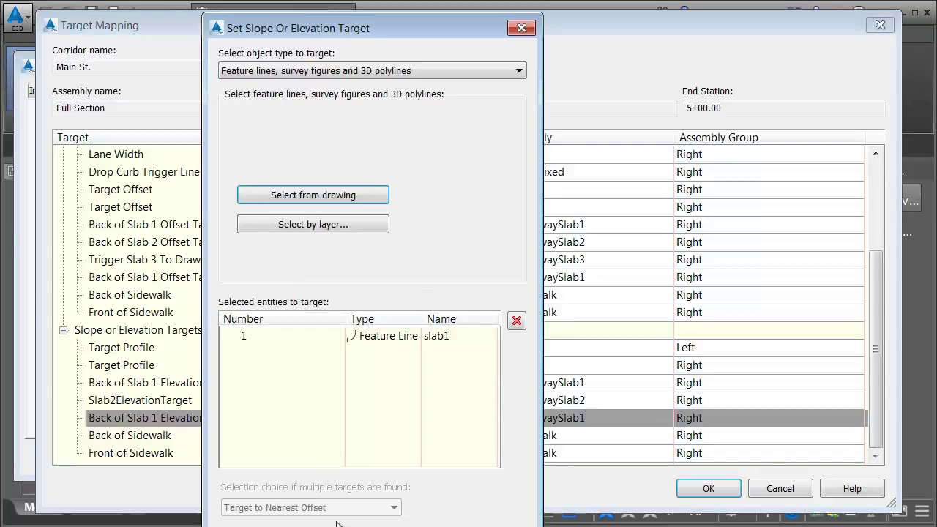
pyautogui.press('Return')
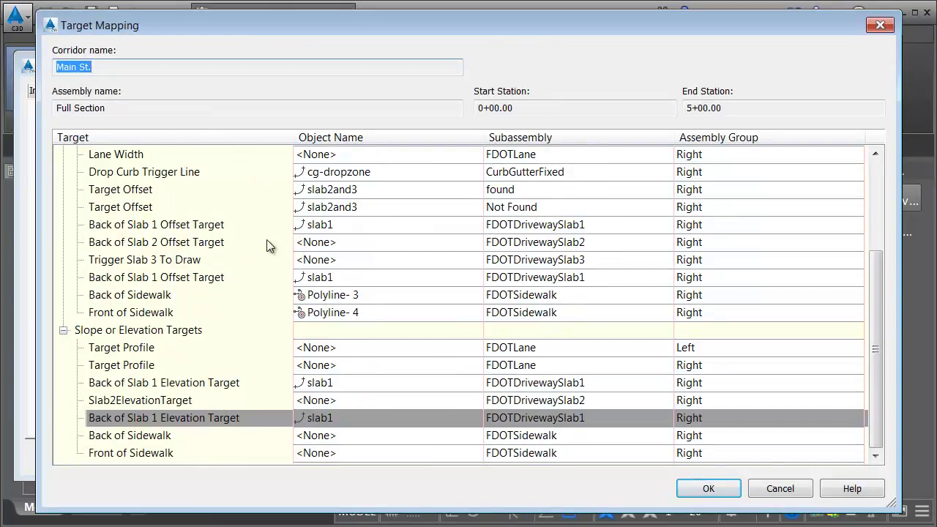
pyautogui.click(313, 241)
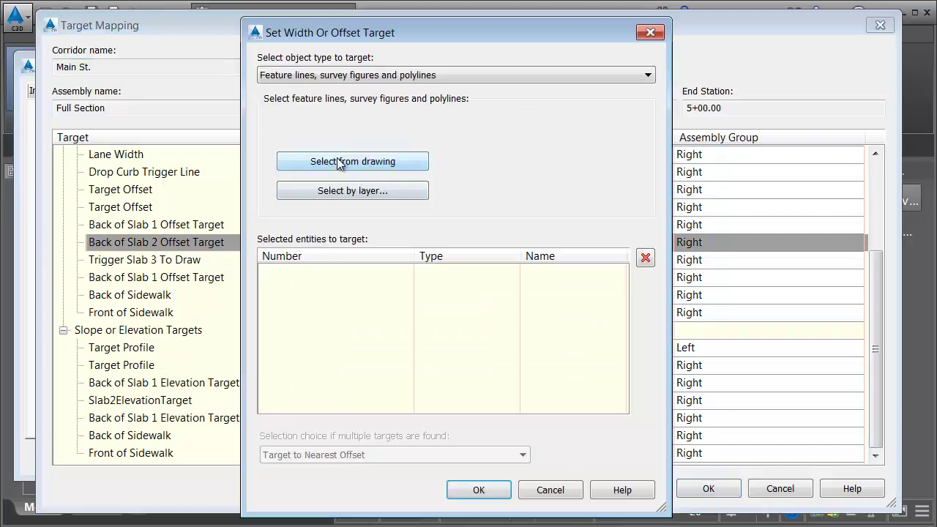
# Assign feature line slab2and3 to Back of Slab 2 Offset Target
pyautogui.click(339, 162)
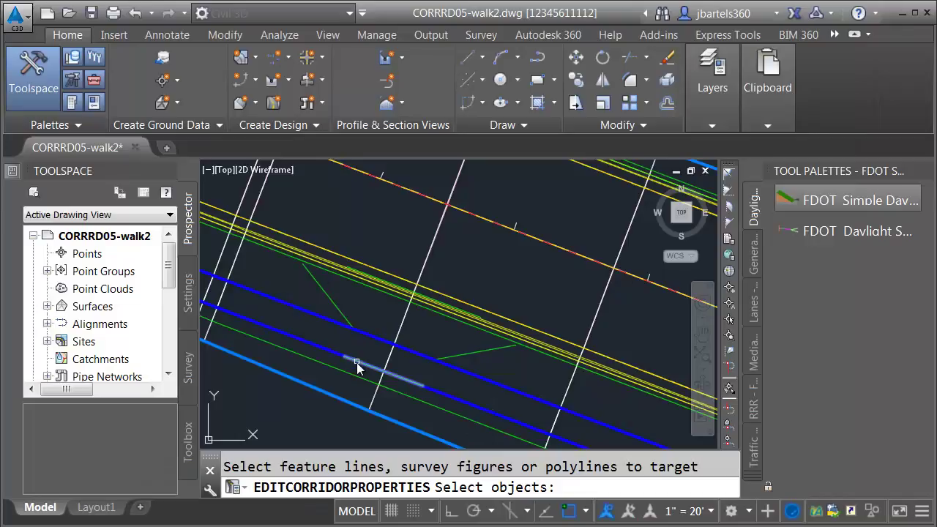
pyautogui.click(408, 378)
pyautogui.press('Return')
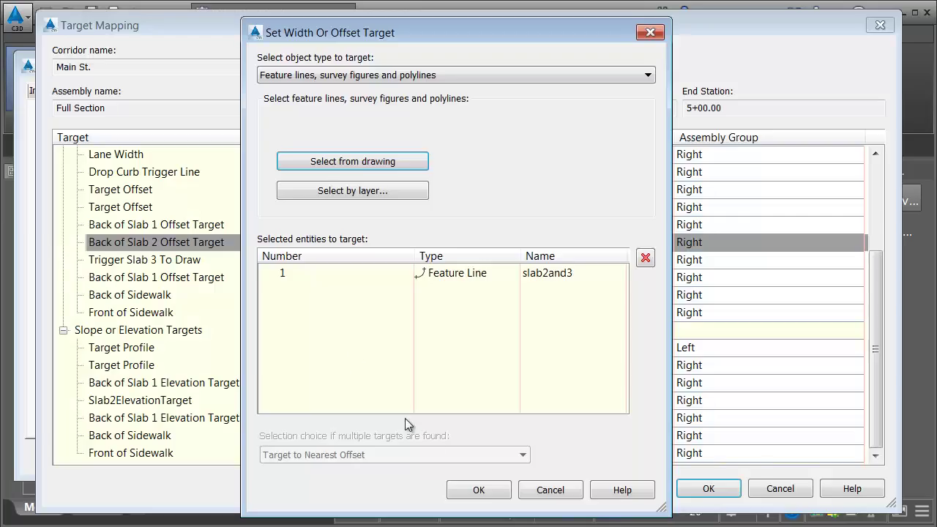
pyautogui.click(478, 490)
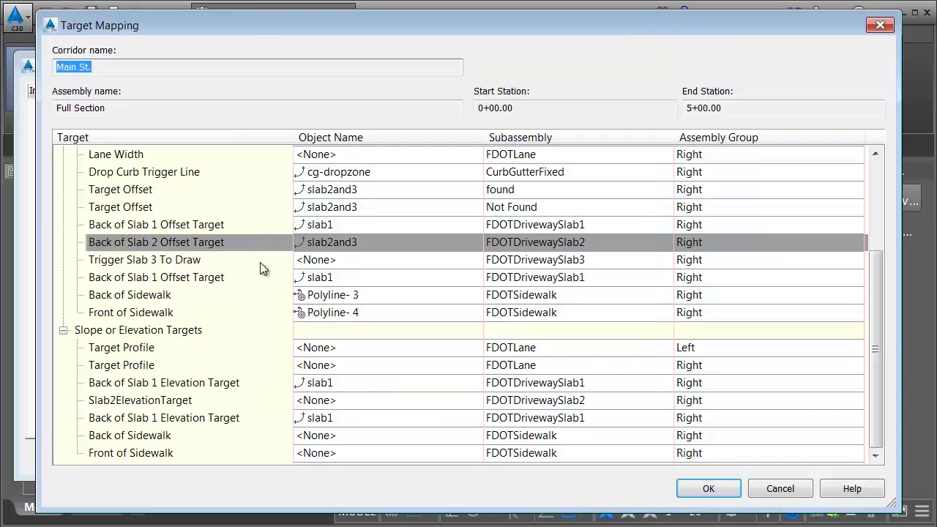
# Assign slab2and3 to Trigger Slab 3 To Draw and accept the target mapping
pyautogui.click(308, 260)
pyautogui.click(332, 161)
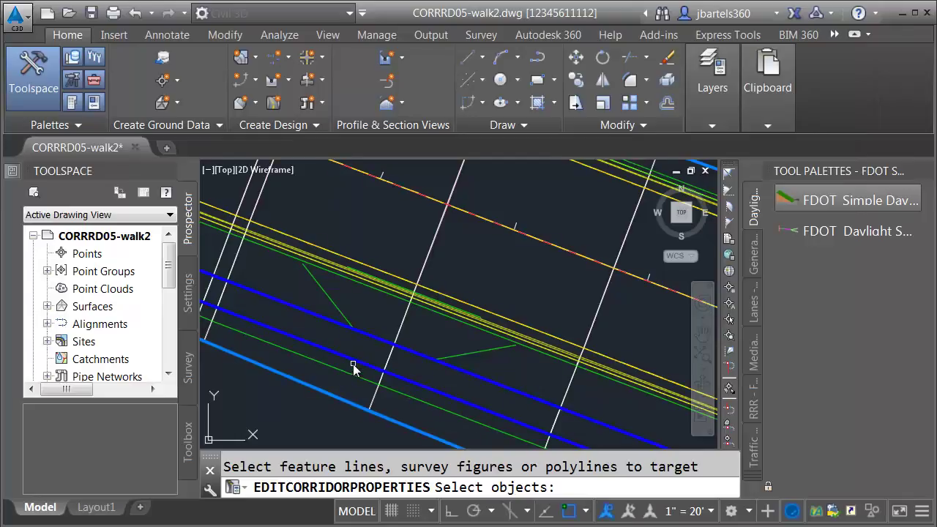
pyautogui.click(356, 361)
pyautogui.press('Return')
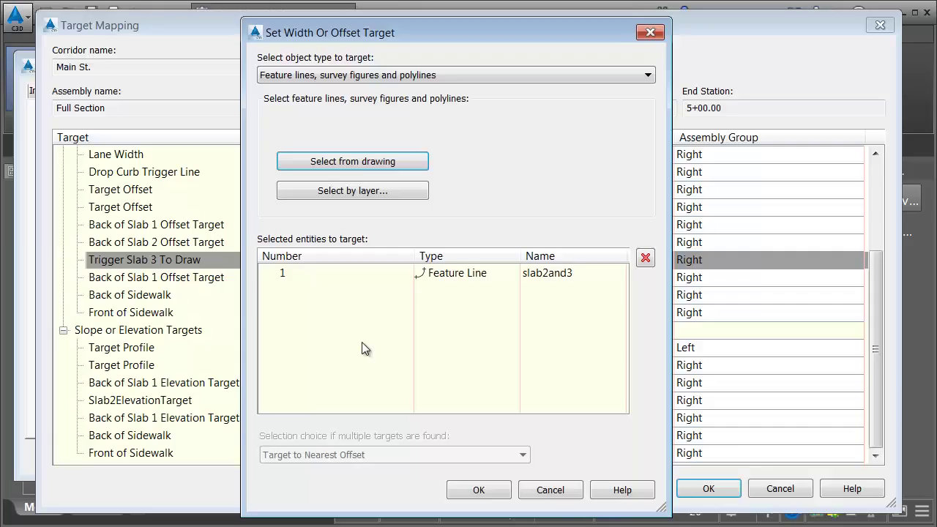
pyautogui.click(480, 490)
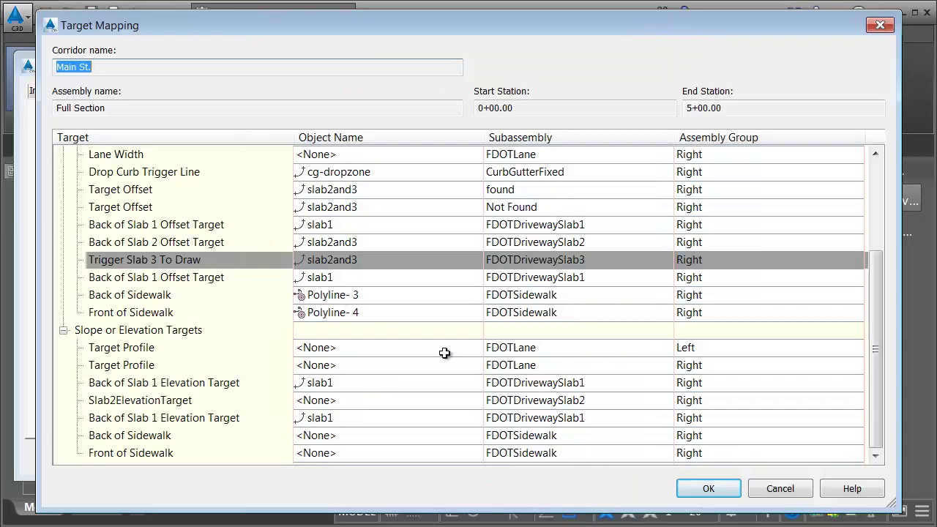
pyautogui.click(708, 489)
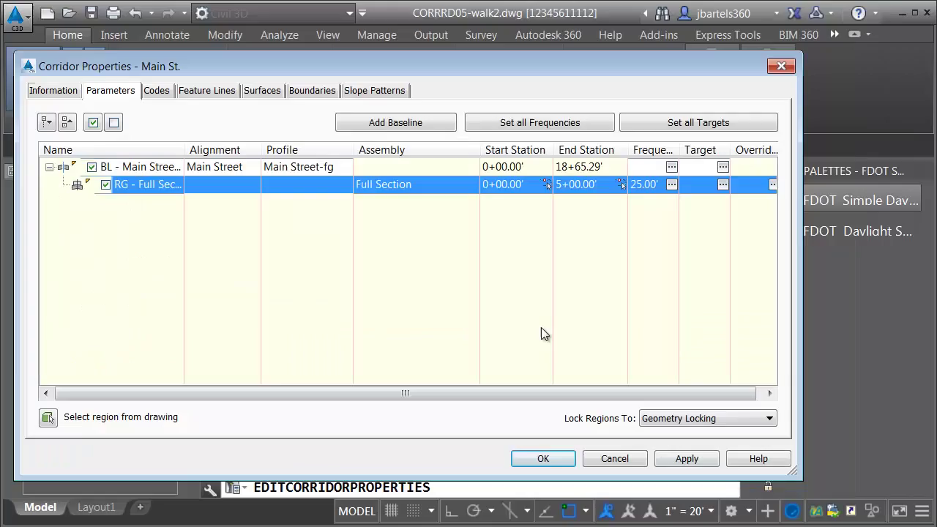
# Set Adjacent to offset target start/end to No and add frequency stations at 2+44 and 2+56
pyautogui.click(671, 185)
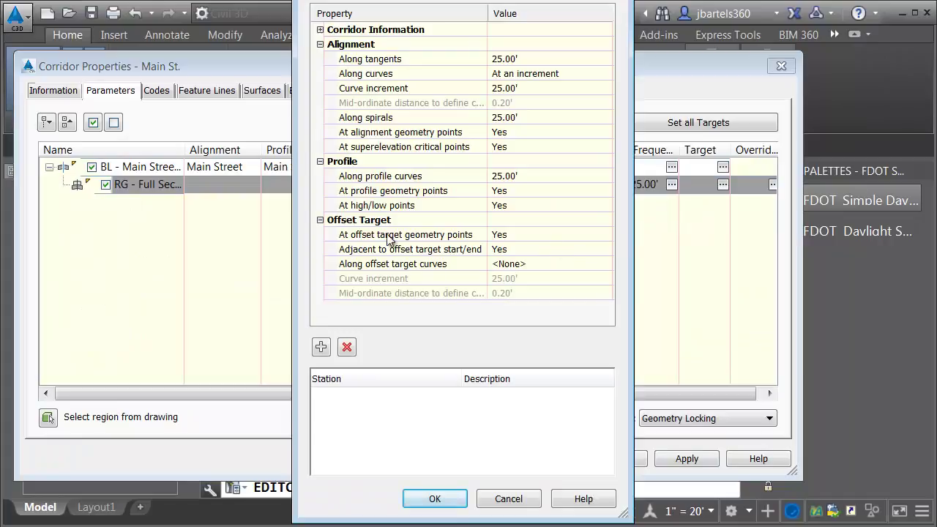
pyautogui.click(502, 250)
pyautogui.click(502, 272)
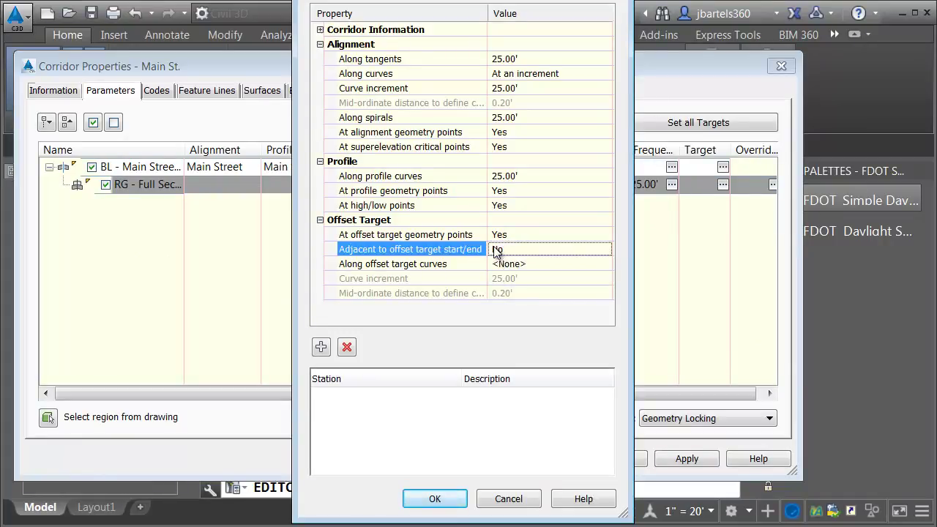
pyautogui.click(322, 349)
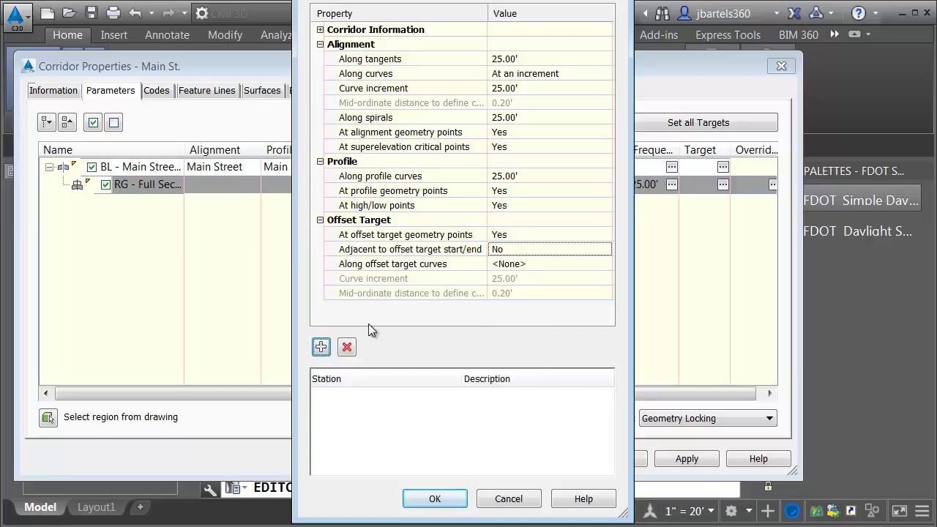
pyautogui.scroll(3, 360, 320)
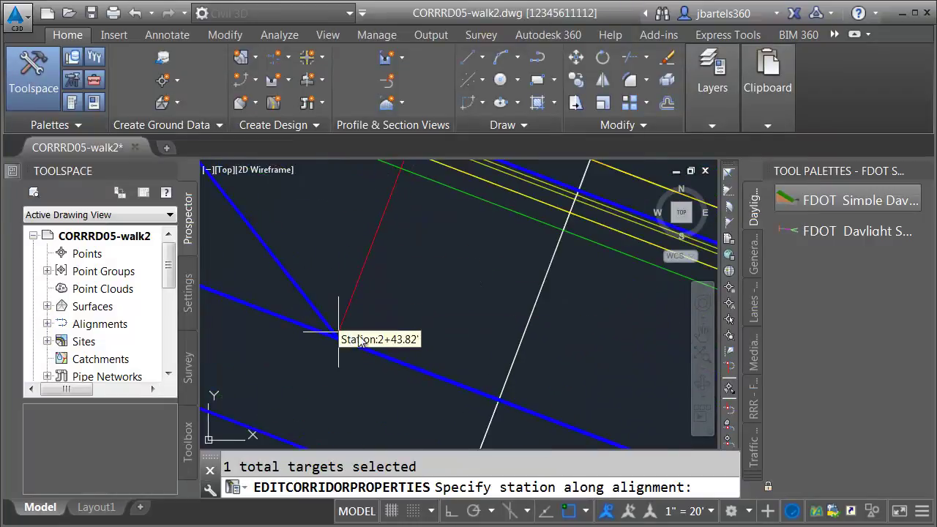
pyautogui.click(329, 317)
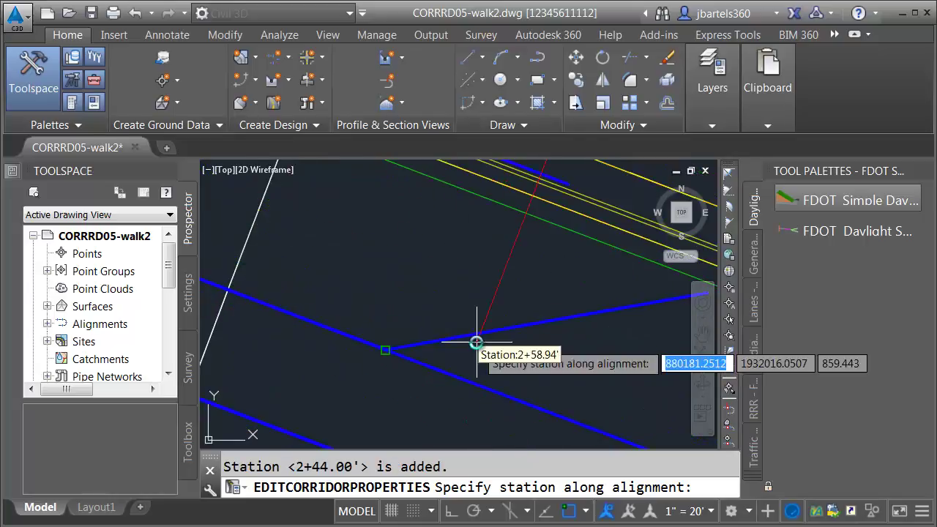
pyautogui.click(446, 337)
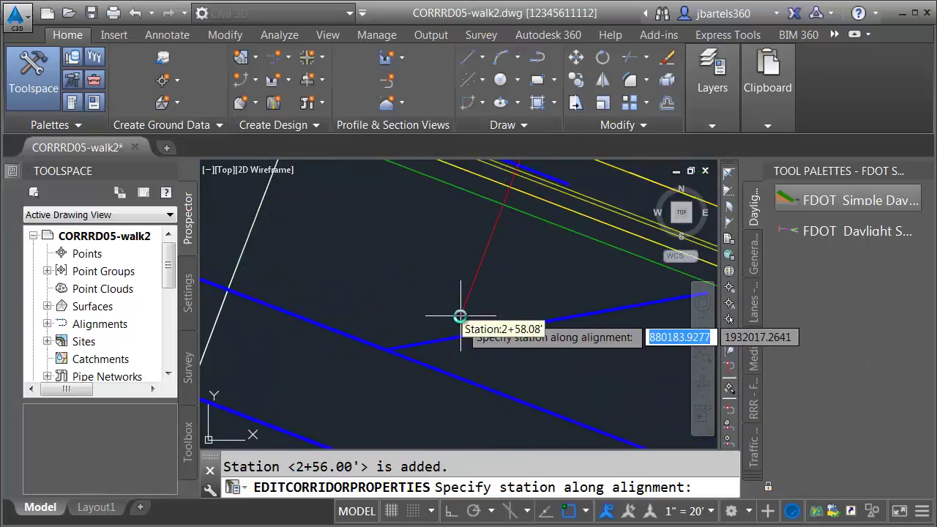
pyautogui.press('Return')
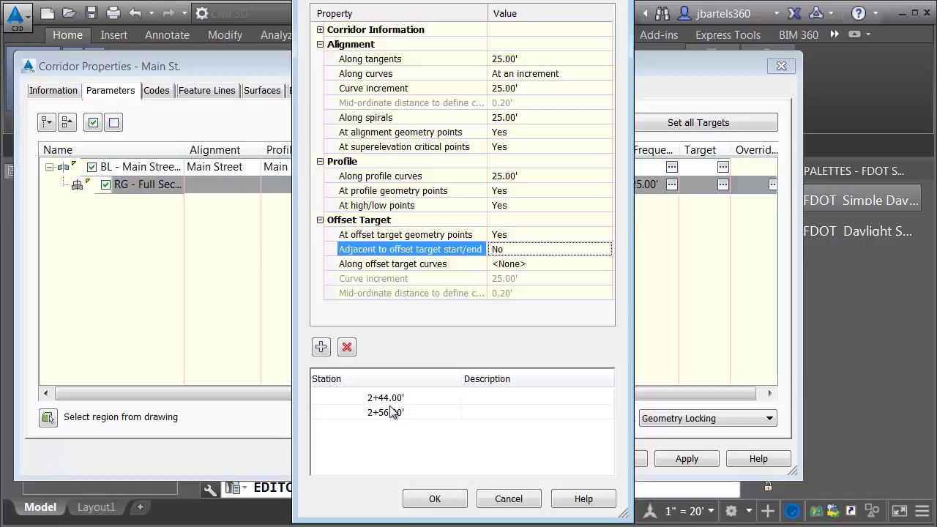
# Change the added stations to 2+43.99' and 2+56.01' and accept the frequency settings
pyautogui.doubleClick(394, 401)
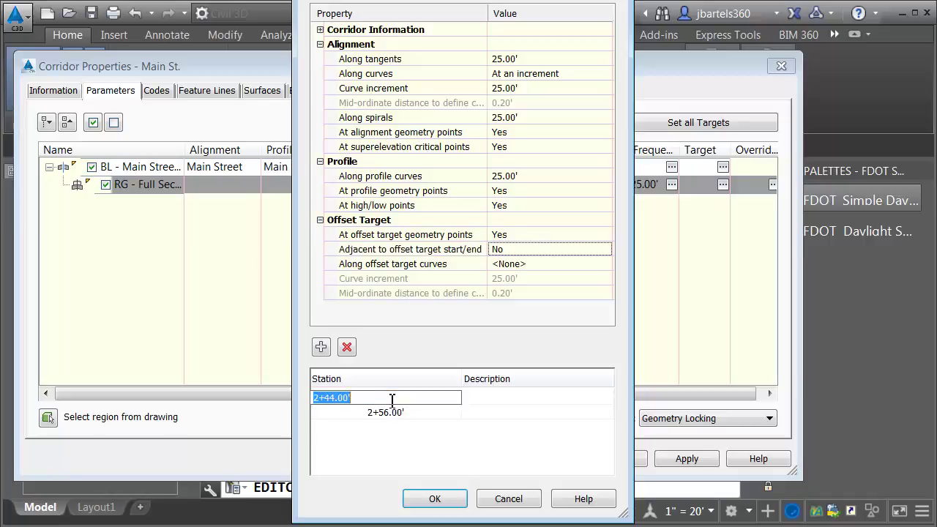
pyautogui.moveTo(330, 398); pyautogui.dragTo(336, 399)
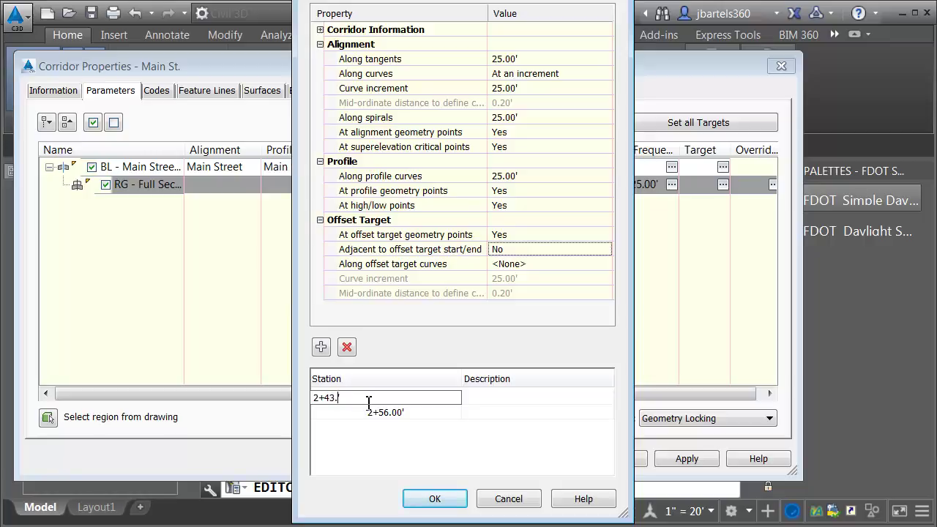
pyautogui.click(393, 413)
pyautogui.click(399, 415)
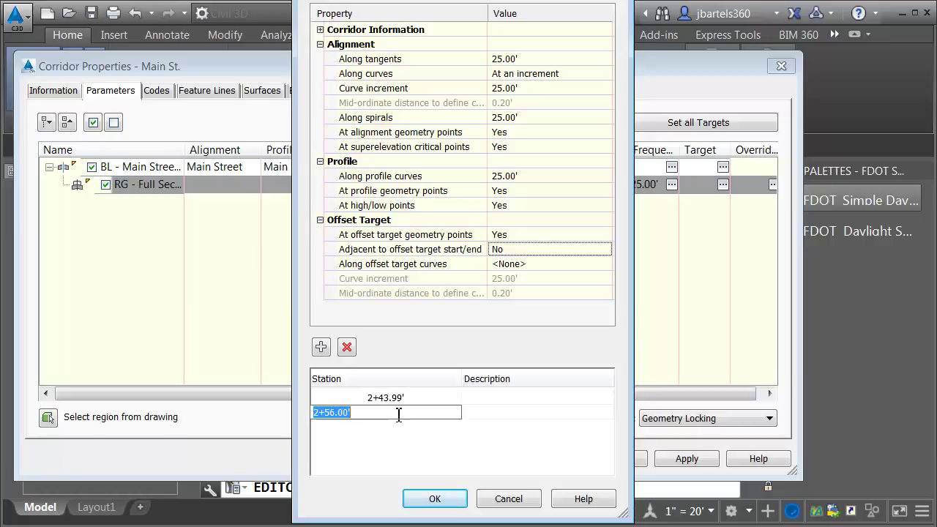
pyautogui.moveTo(344, 414); pyautogui.dragTo(350, 414)
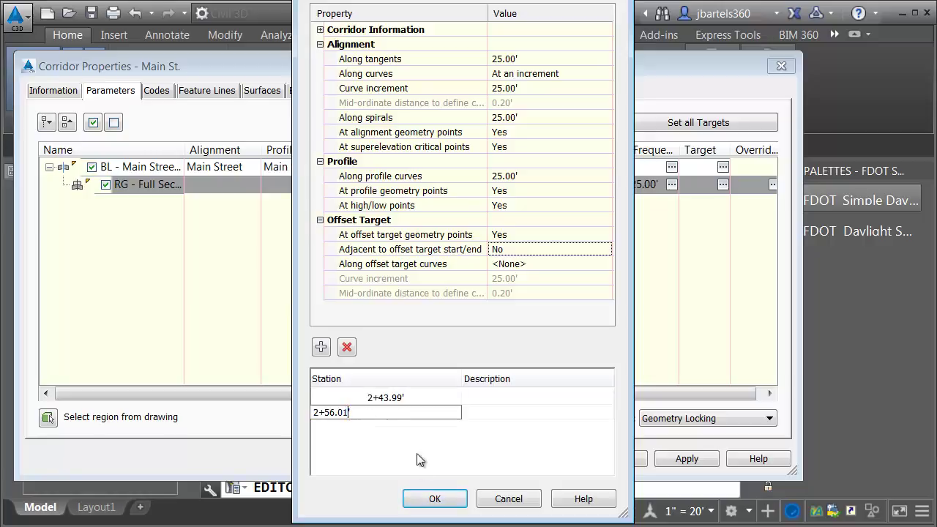
pyautogui.click(432, 498)
# Apply the property changes, rebuild Main St. corridor and inspect the new driveway sections in plan
pyautogui.click(542, 458)
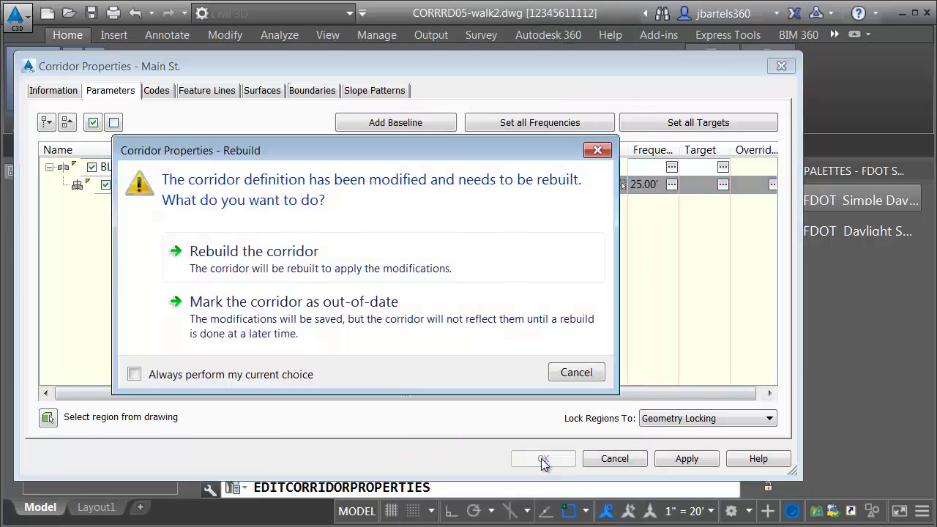
pyautogui.click(284, 270)
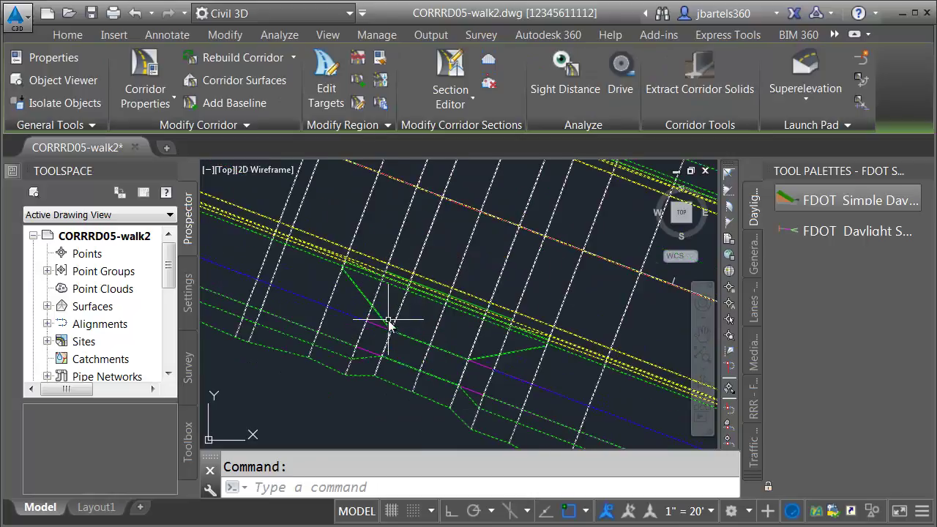
pyautogui.scroll(3, 414, 330)
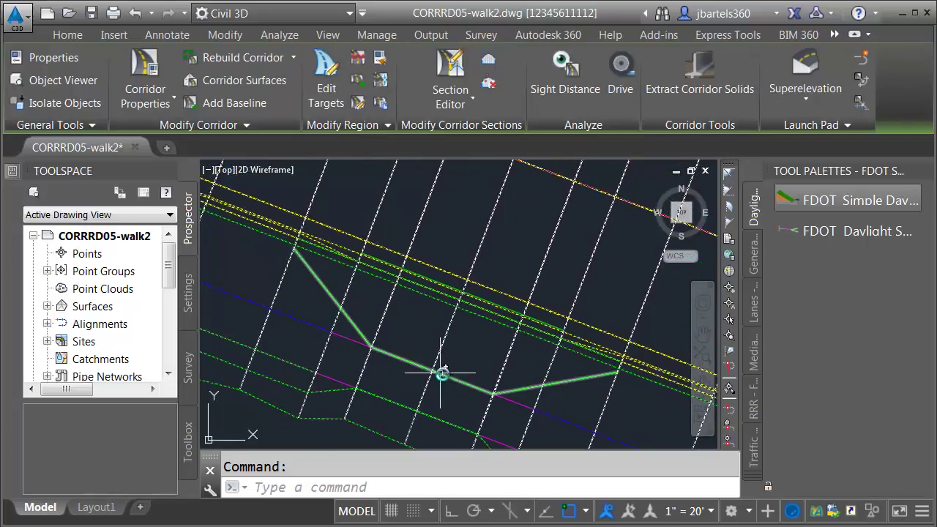
pyautogui.moveTo(429, 359); pyautogui.dragTo(500, 400, button='middle')
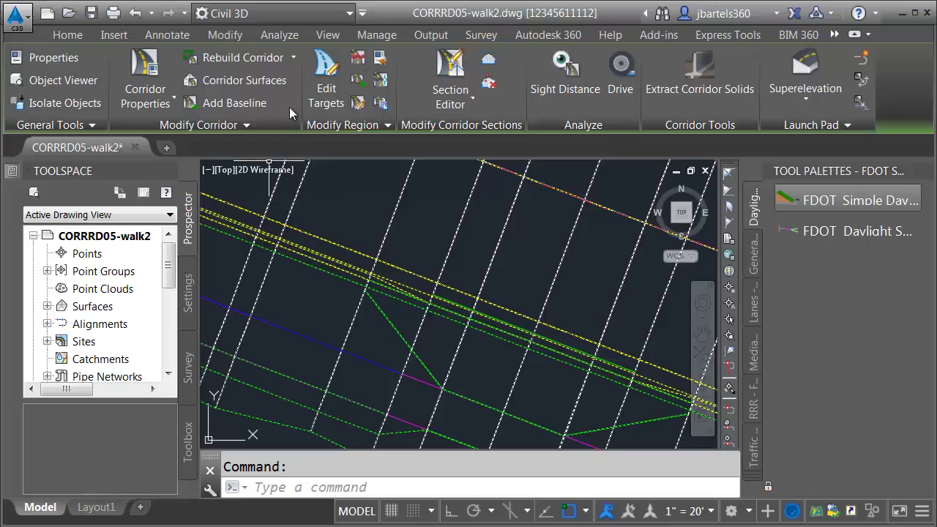
# Open the corridor Section Editor and zoom the section to an offset and elevation
pyautogui.click(451, 74)
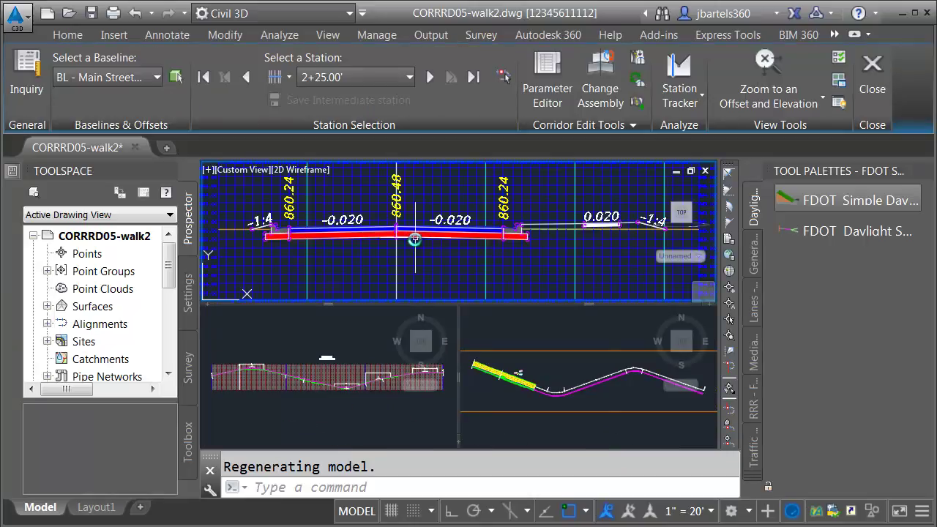
pyautogui.click(499, 396)
pyautogui.scroll(4, 505, 366)
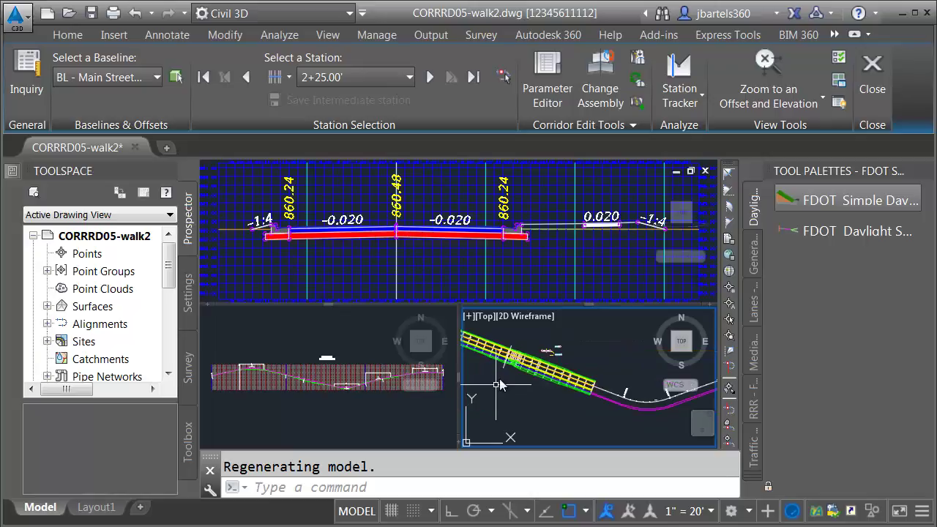
pyautogui.moveTo(514, 373); pyautogui.dragTo(511, 425, button='middle')
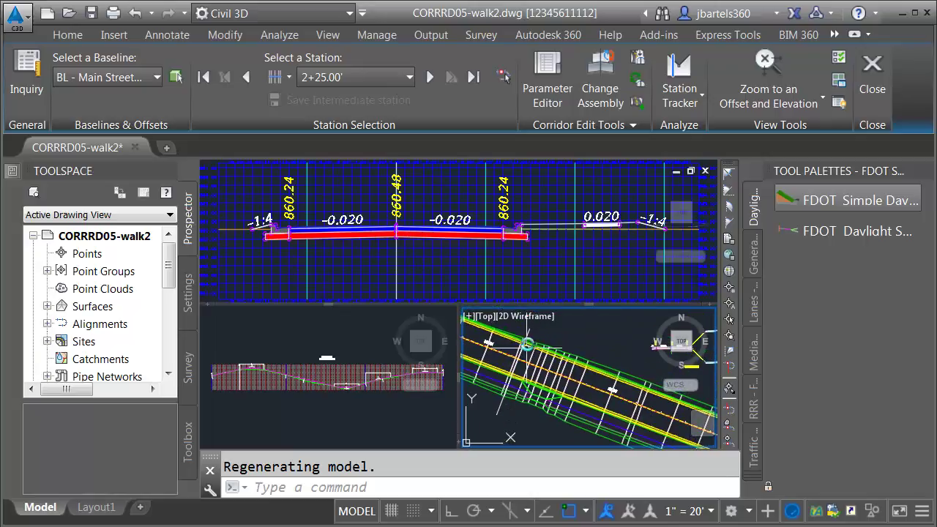
pyautogui.click(550, 247)
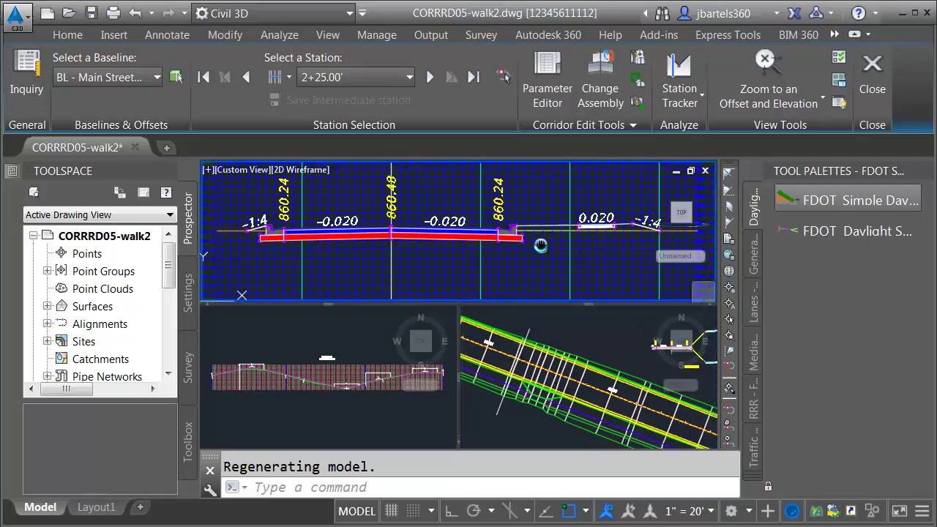
pyautogui.scroll(3, 544, 239)
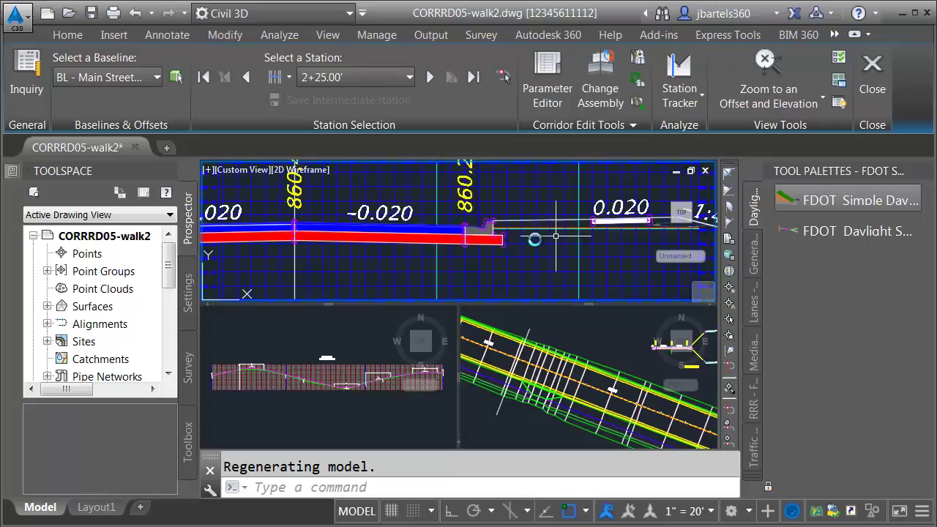
pyautogui.click(767, 65)
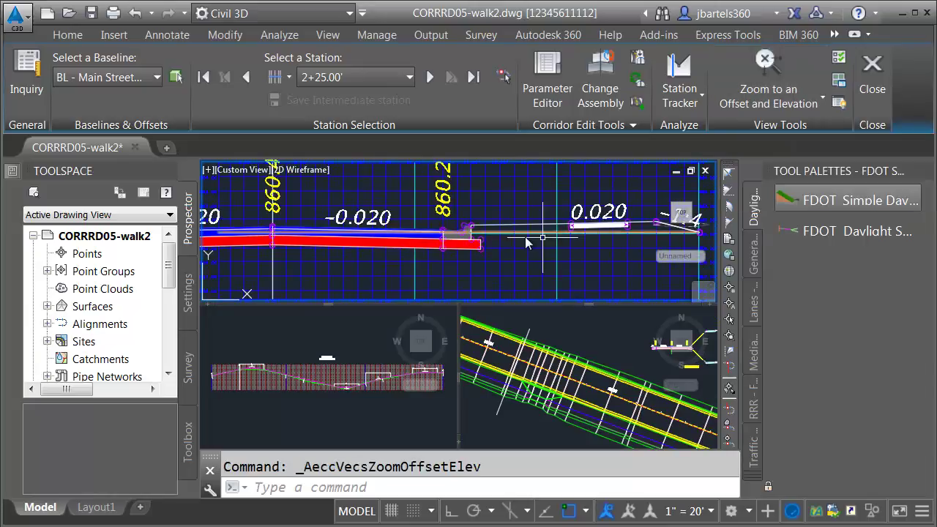
pyautogui.click(519, 395)
pyautogui.scroll(3, 513, 393)
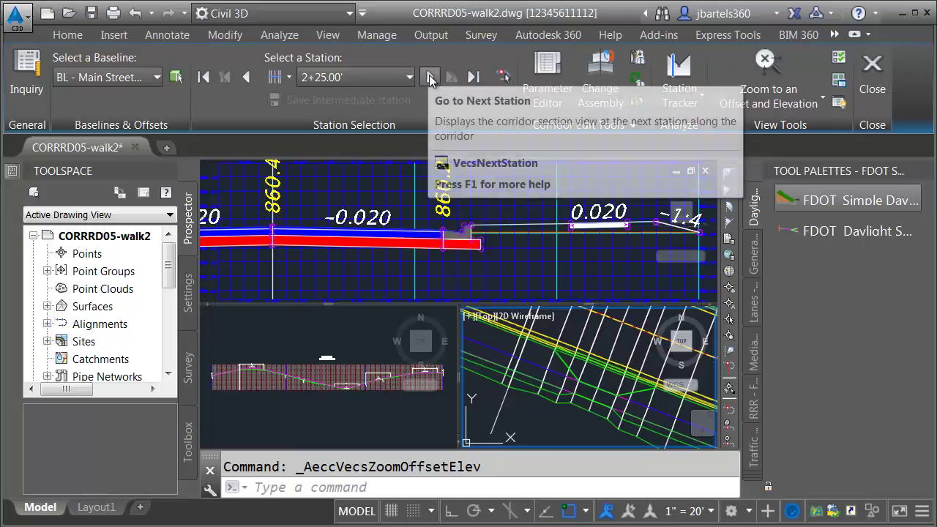
# Advance to station 2+34.00' and select the driveway feature line in plan
pyautogui.click(429, 77)
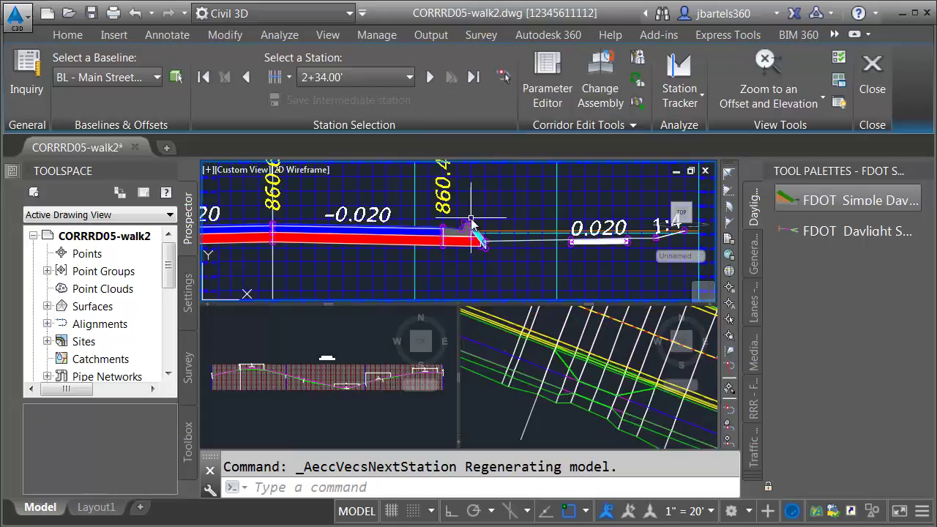
pyautogui.scroll(5, 475, 219)
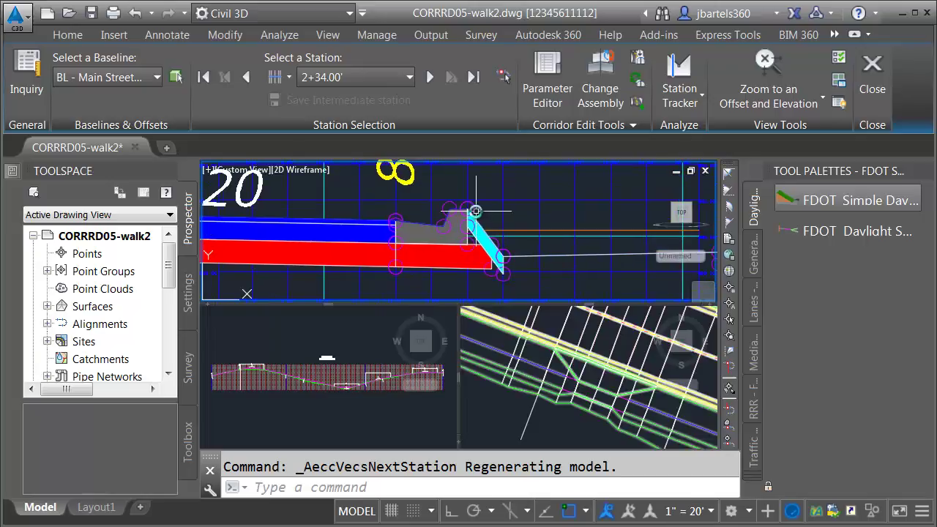
pyautogui.scroll(3, 466, 211)
pyautogui.moveTo(437, 193)
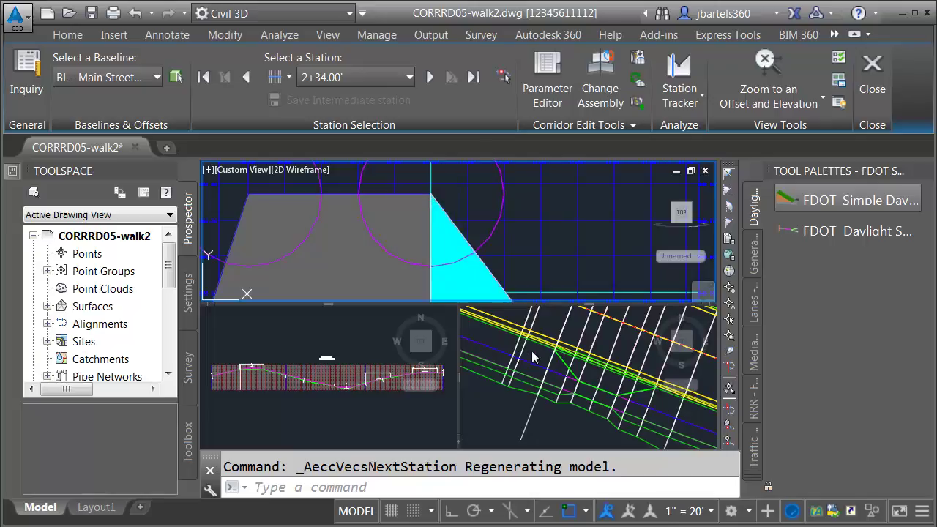
pyautogui.click(554, 375)
pyautogui.click(566, 366)
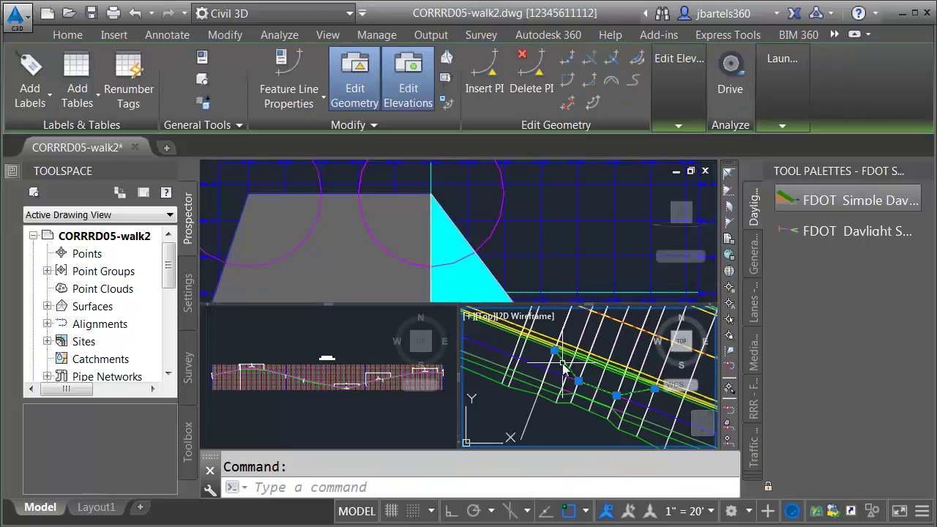
# Set the driveway feature line's 0+00.00 elevation to 860.78' in the Elevation Editor
pyautogui.click(678, 127)
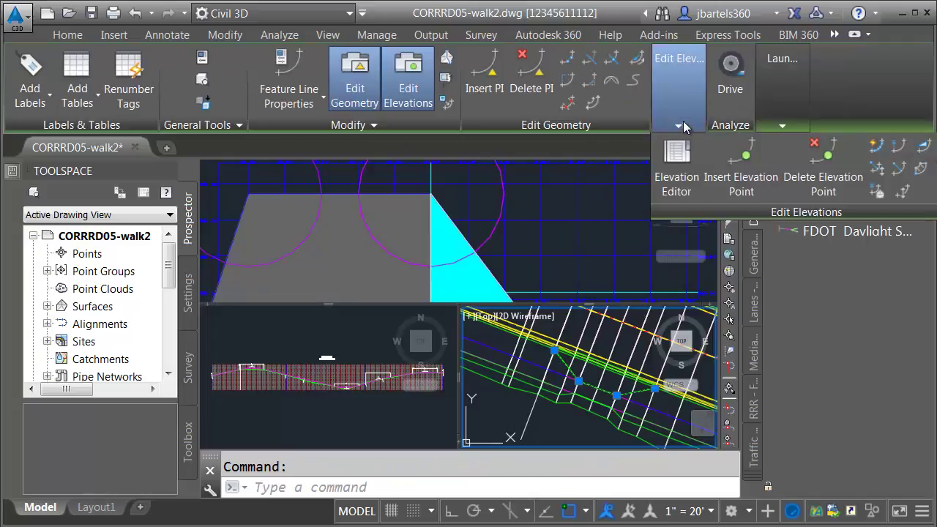
pyautogui.click(678, 155)
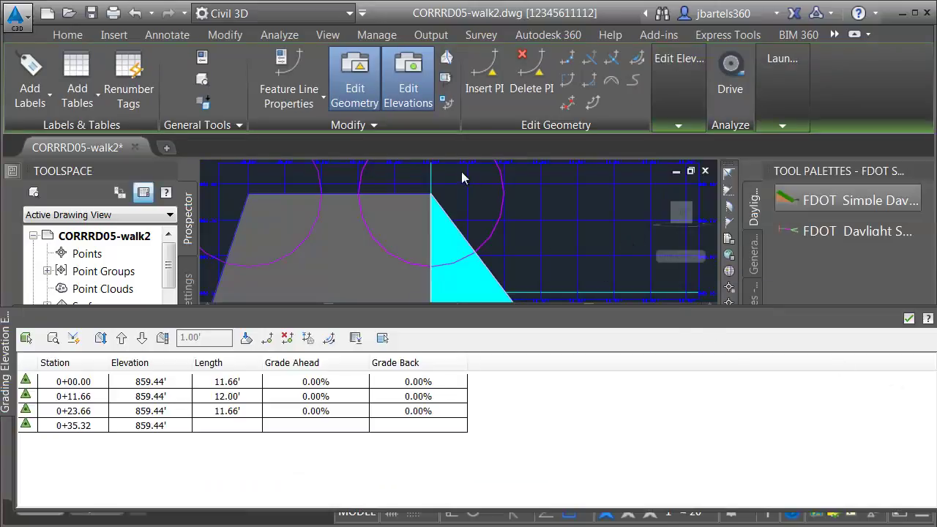
pyautogui.click(447, 201)
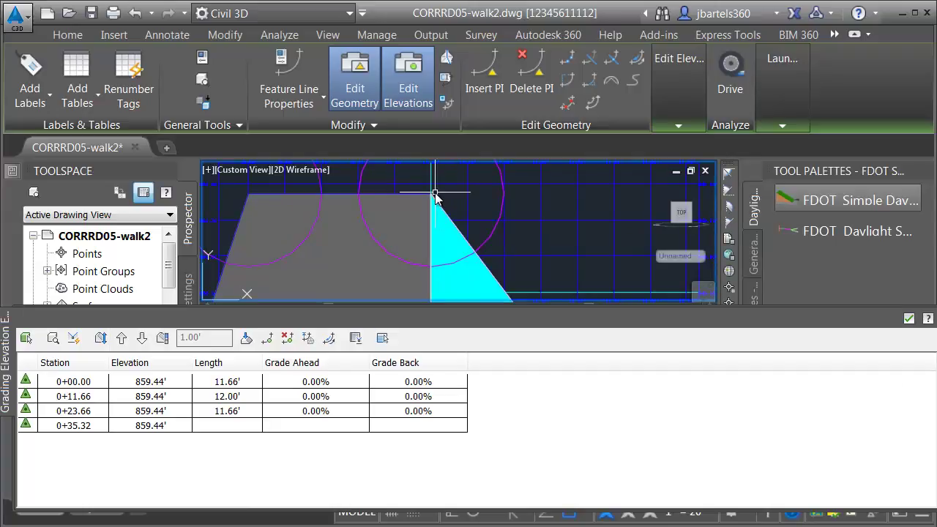
pyautogui.click(152, 383)
pyautogui.click(151, 383)
pyautogui.write('860.78')
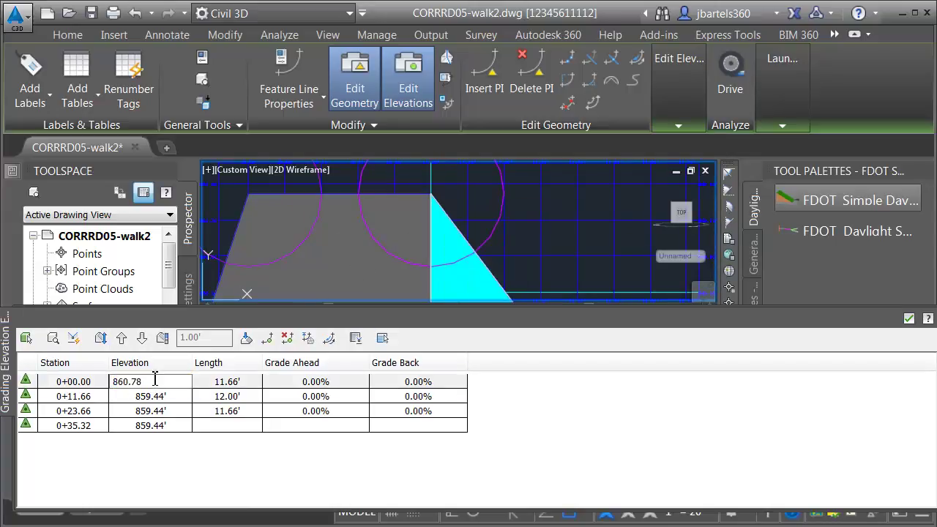
pyautogui.press('Return')
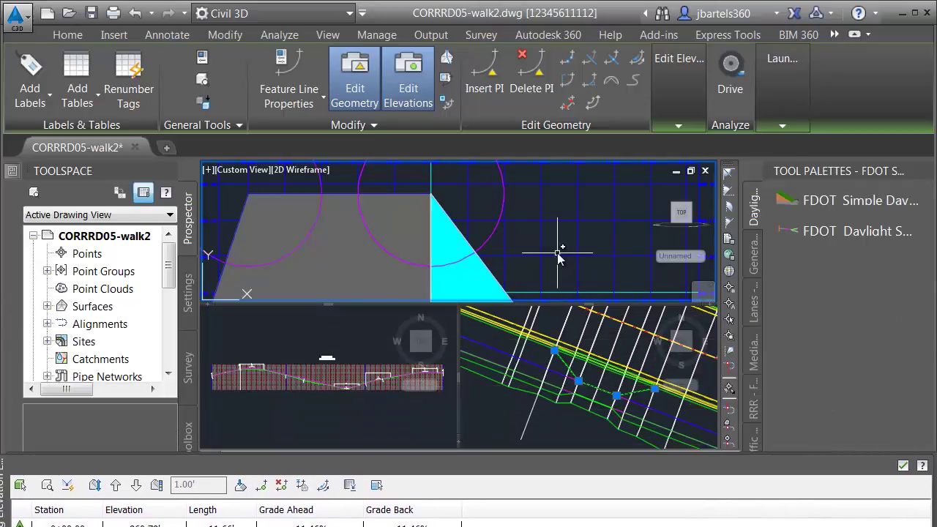
# Return to the Section Editor ribbon tools
pyautogui.moveTo(780, 64)
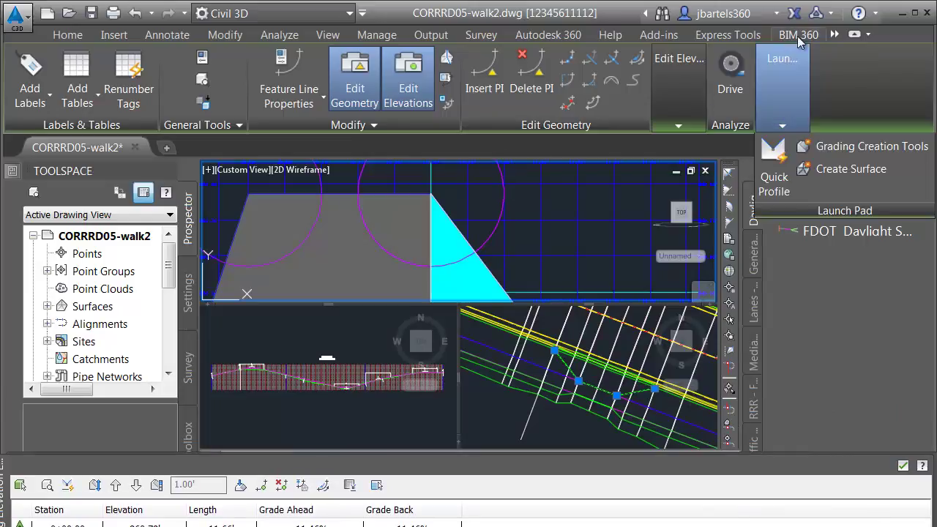
pyautogui.click(835, 35)
pyautogui.click(846, 107)
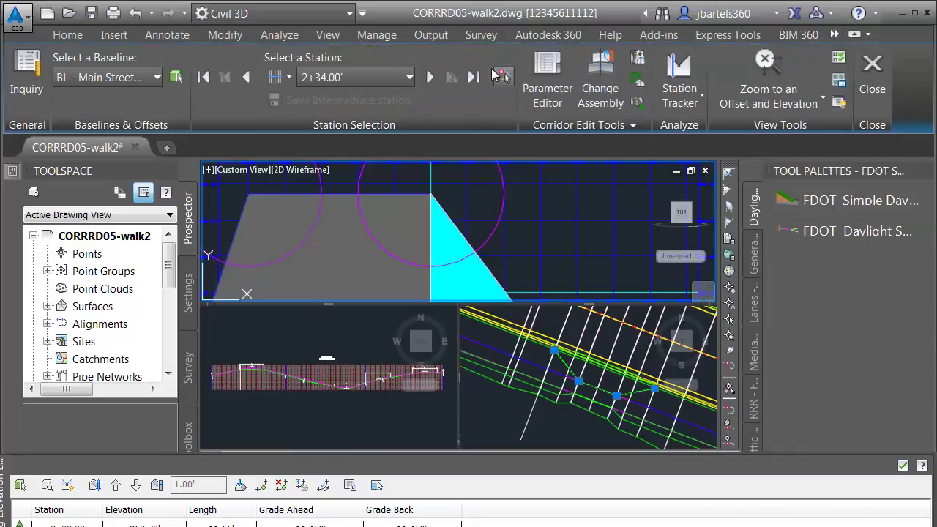
# Advance to station 2+43.99' and raise the 0+11.66 point elevation to 861.14'
pyautogui.click(430, 77)
pyautogui.click(429, 76)
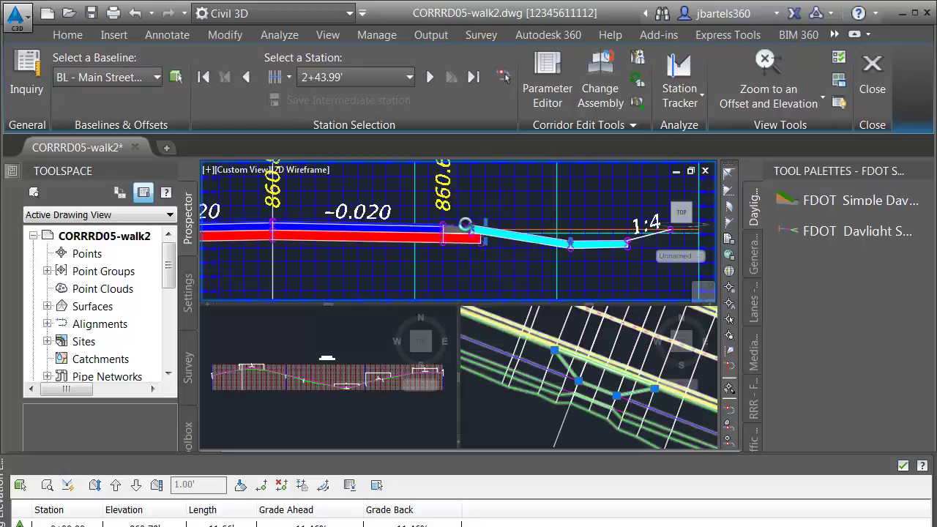
pyautogui.scroll(5, 446, 231)
pyautogui.scroll(2, 423, 234)
pyautogui.moveTo(425, 235)
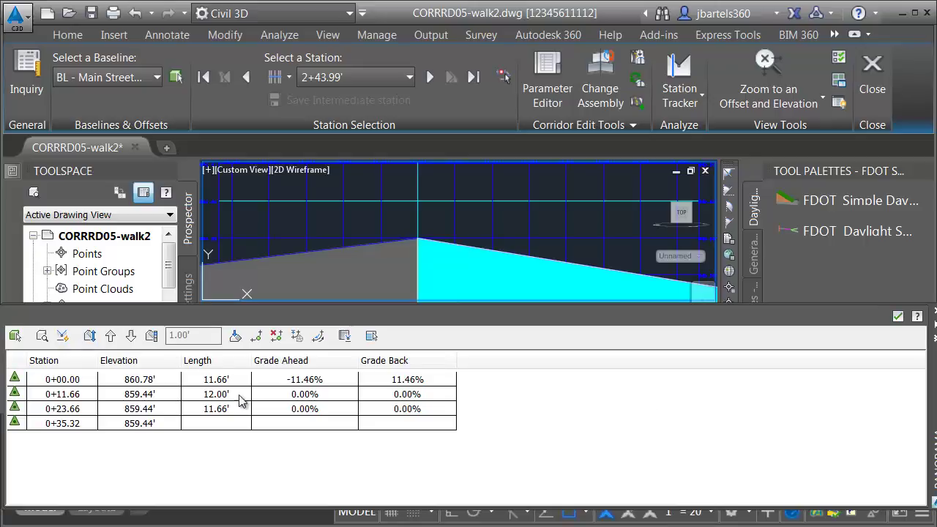
pyautogui.click(155, 400)
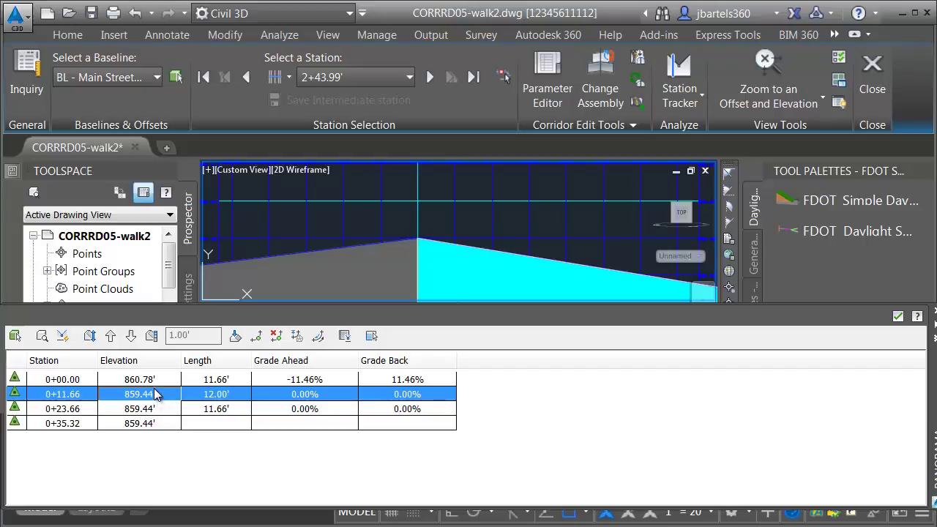
pyautogui.click(147, 394)
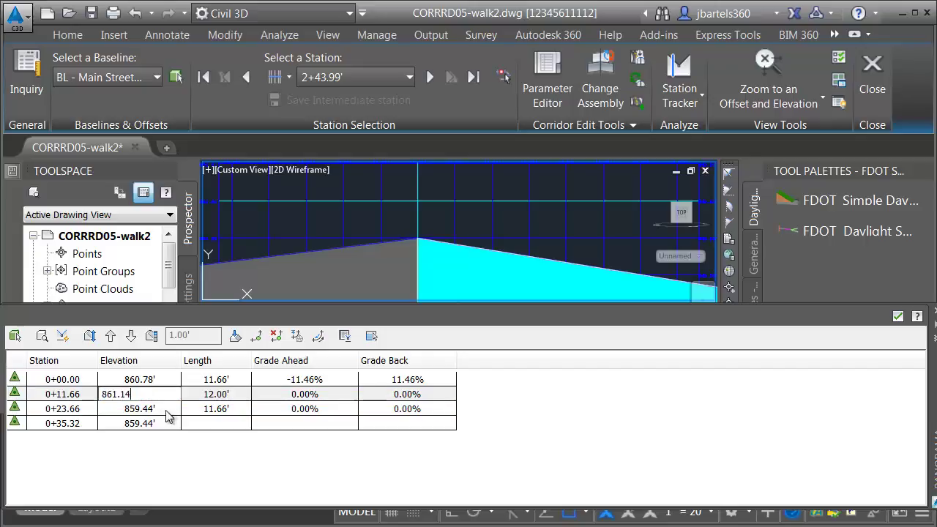
pyautogui.press('Return')
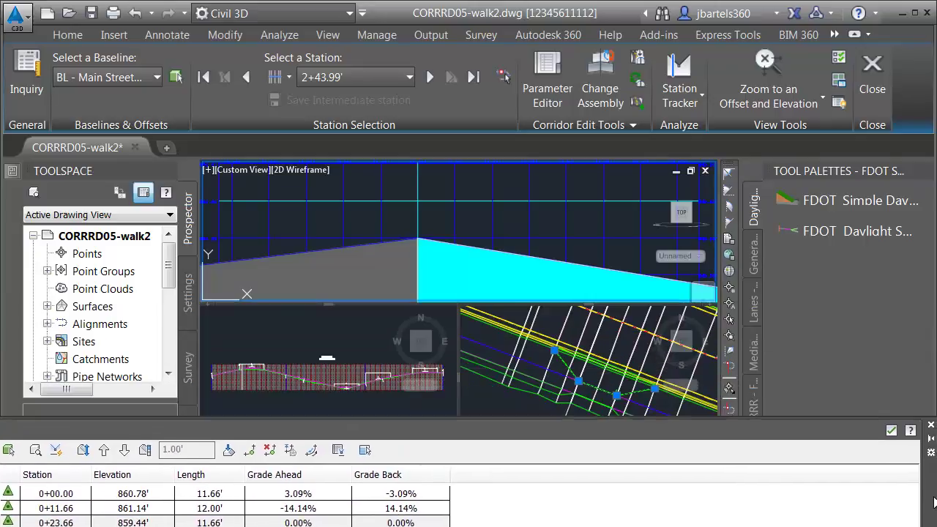
# Step ahead to station 2+56.00' and center the driveway in the section view
pyautogui.click(429, 77)
pyautogui.click(430, 77)
pyautogui.click(430, 77)
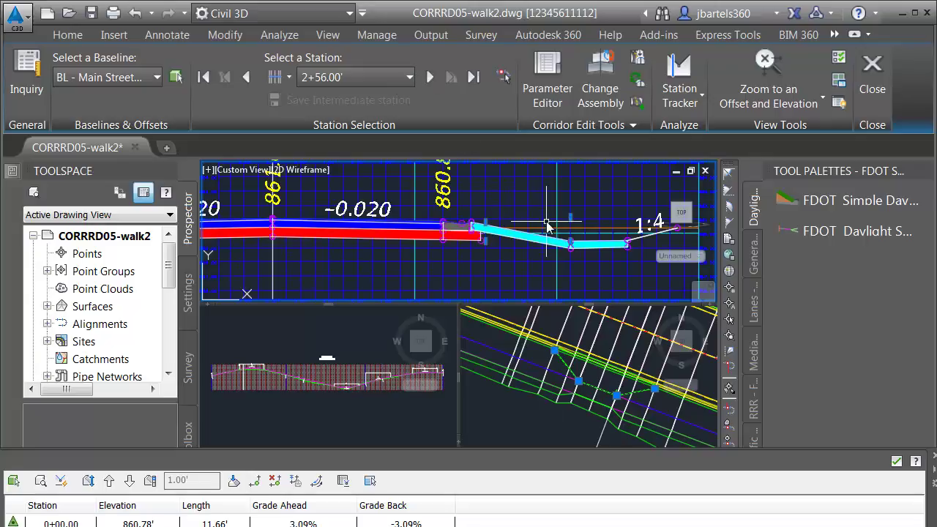
pyautogui.scroll(5, 383, 181)
pyautogui.moveTo(384, 181); pyautogui.dragTo(371, 252, button='middle')
pyautogui.moveTo(368, 266)
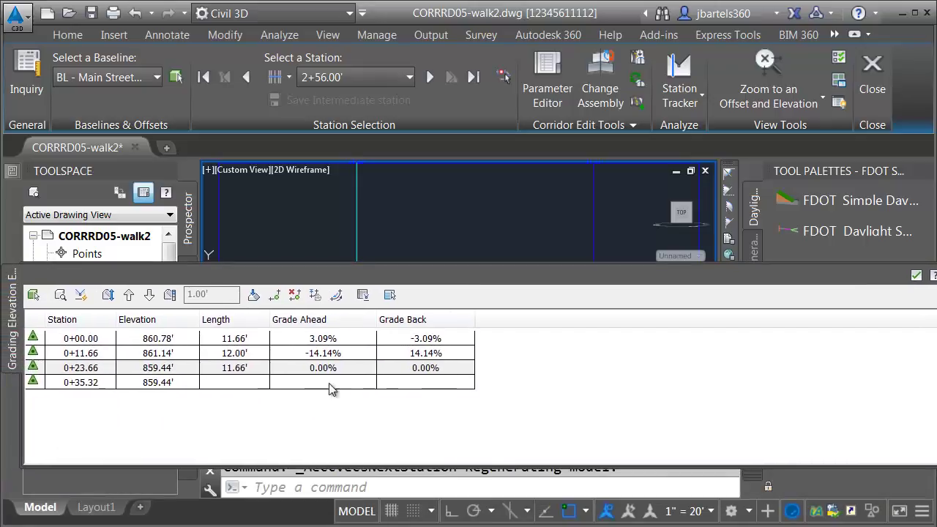
# Set the 0+23.66 point elevation to 861.34'
pyautogui.click(182, 368)
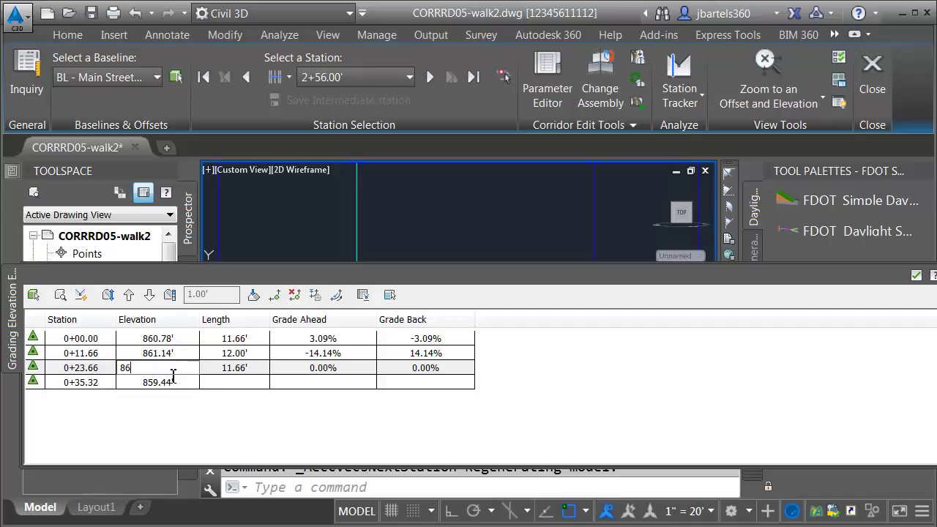
pyautogui.click(608, 256)
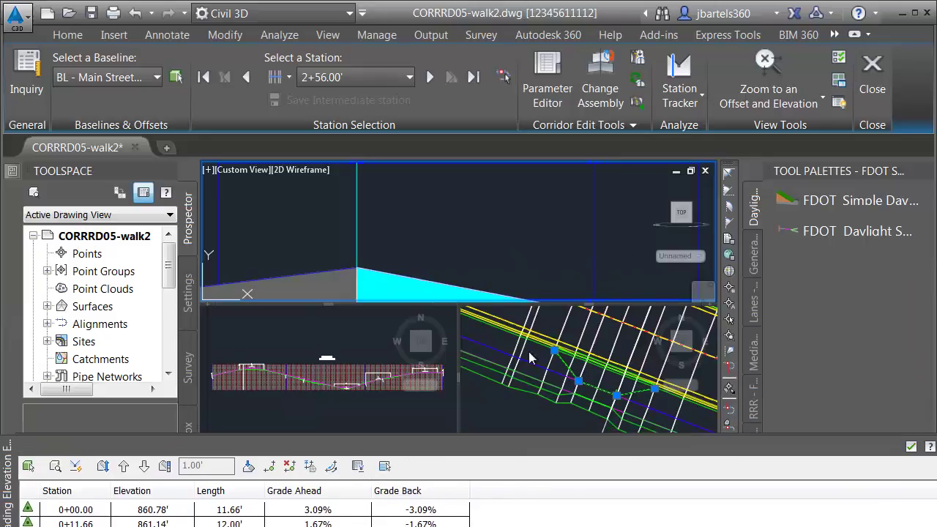
pyautogui.click(560, 372)
pyautogui.moveTo(648, 390); pyautogui.dragTo(622, 367, button='middle')
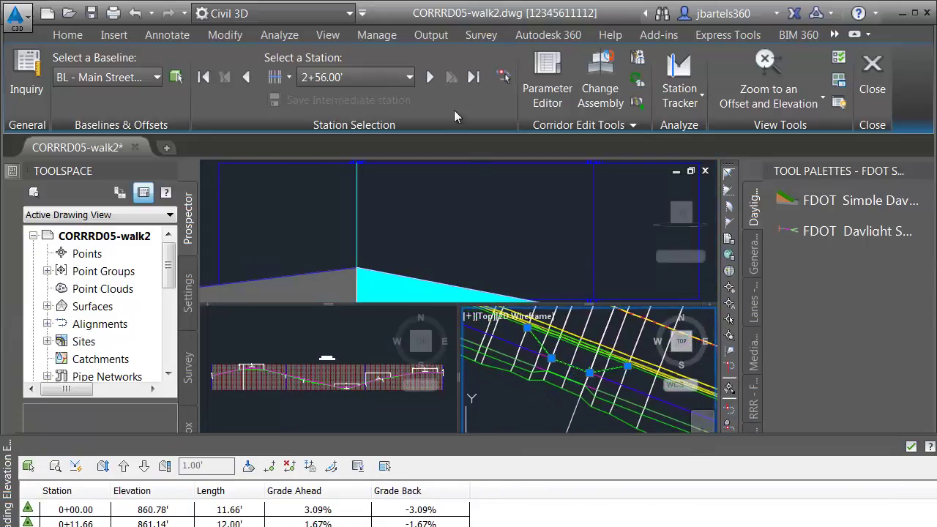
# Advance through 2+56.01' to station 2+66.00' and expand Corridors in Prospector
pyautogui.click(430, 76)
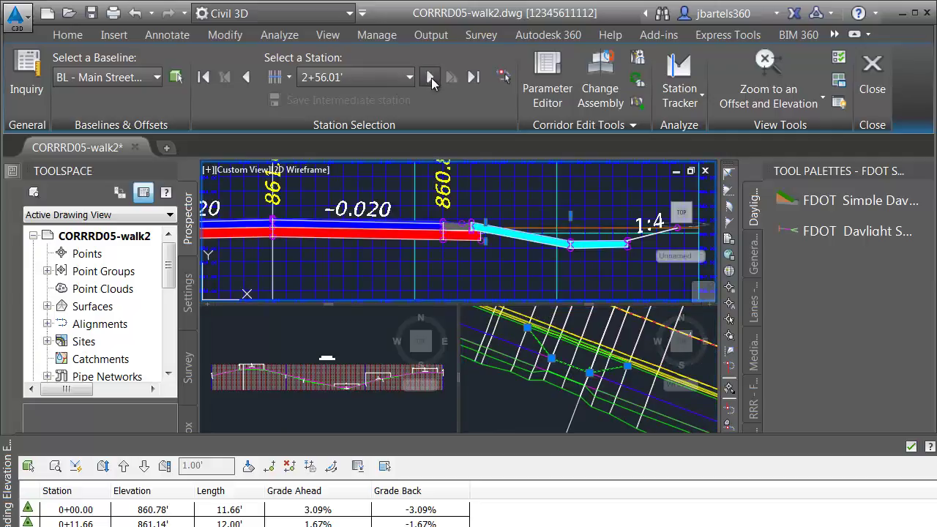
pyautogui.click(431, 78)
pyautogui.click(431, 76)
pyautogui.scroll(5, 470, 213)
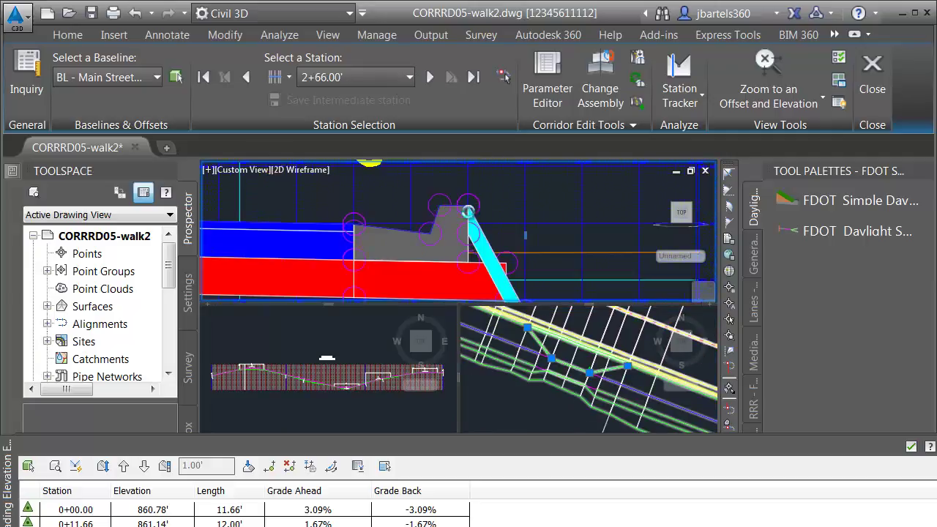
pyautogui.scroll(3, 470, 212)
pyautogui.scroll(-1, 456, 222)
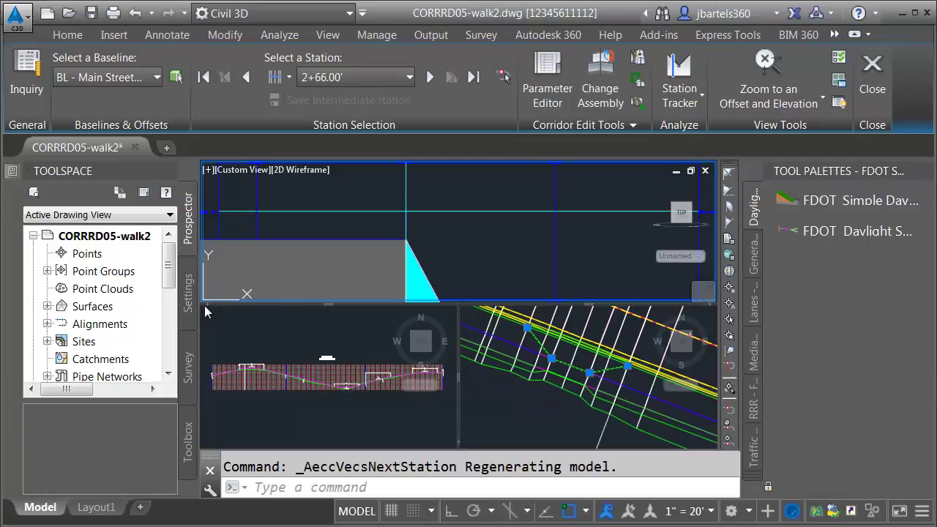
pyautogui.moveTo(168, 276); pyautogui.dragTo(169, 306)
pyautogui.click(47, 323)
# Rebuild the Main St. corridor from its Prospector context menu
pyautogui.rightClick(117, 344)
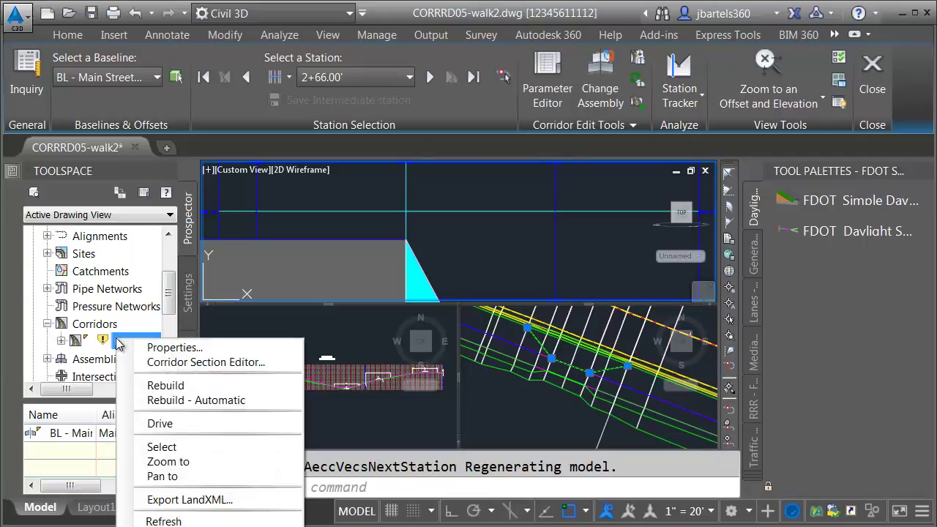
pyautogui.click(146, 383)
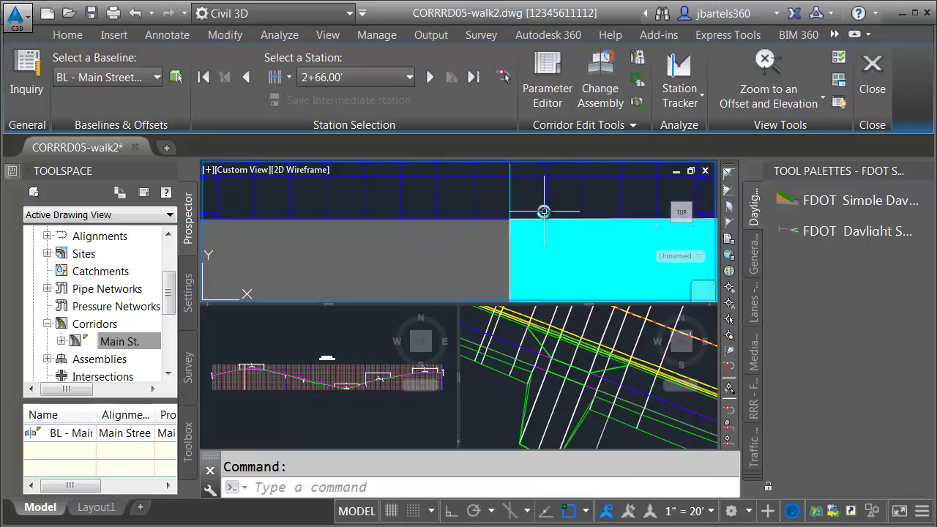
pyautogui.click(529, 395)
pyautogui.scroll(-3, 529, 395)
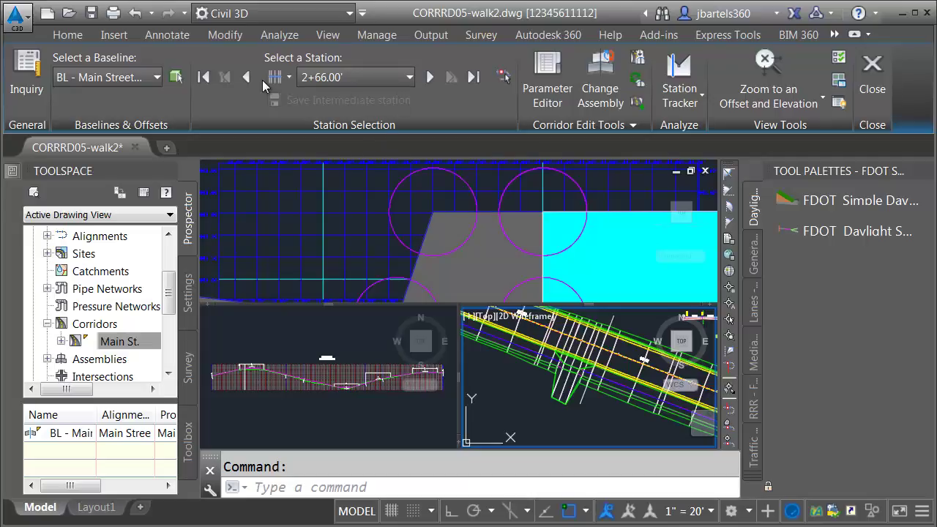
# Step back to 2+25.00' and walk forward through each station to 2+75.00'
pyautogui.click(248, 77)
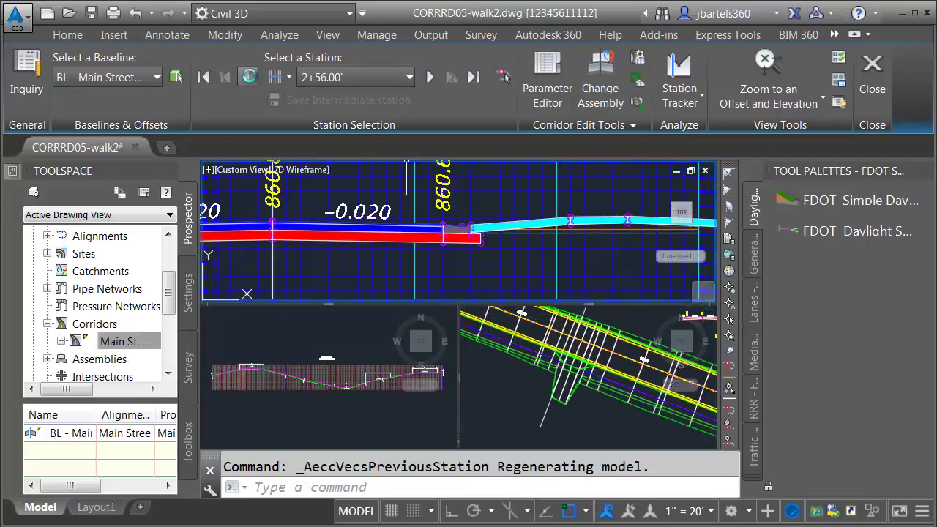
pyautogui.click(429, 77)
pyautogui.click(429, 78)
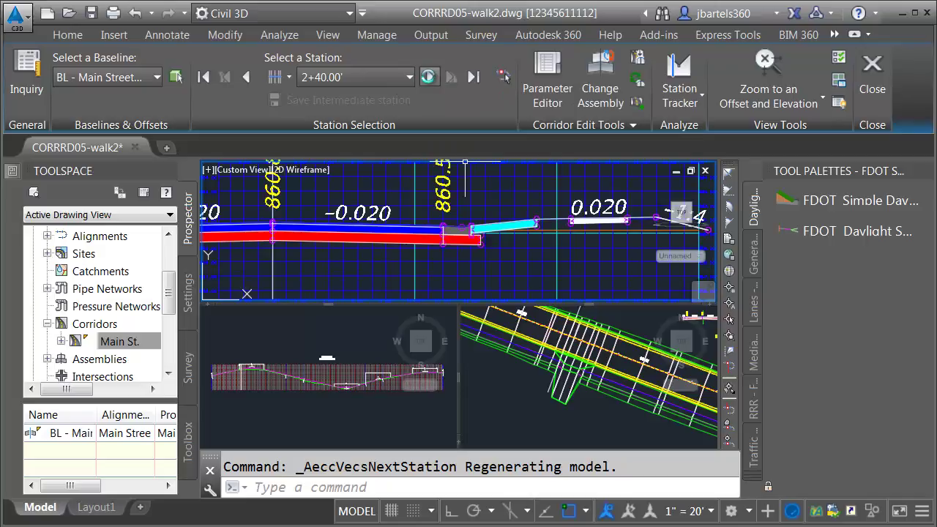
pyautogui.click(430, 77)
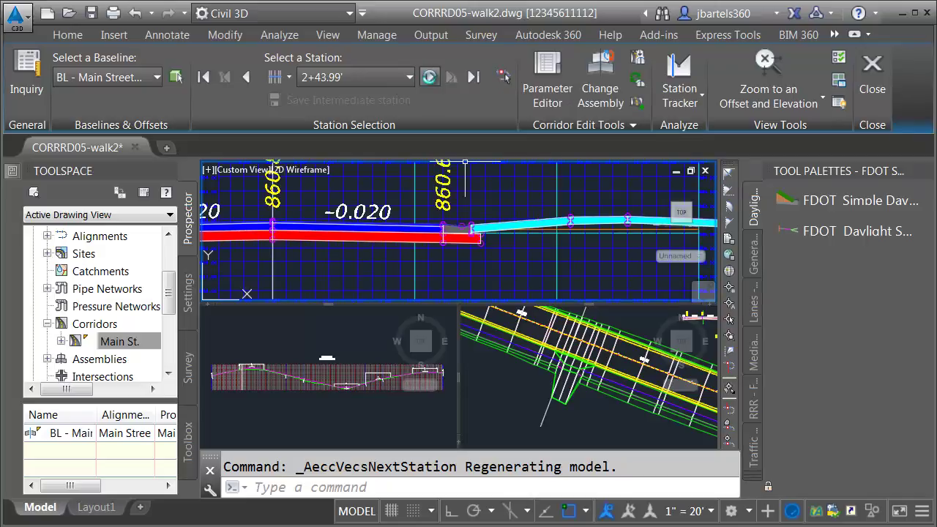
pyautogui.click(430, 78)
pyautogui.click(429, 77)
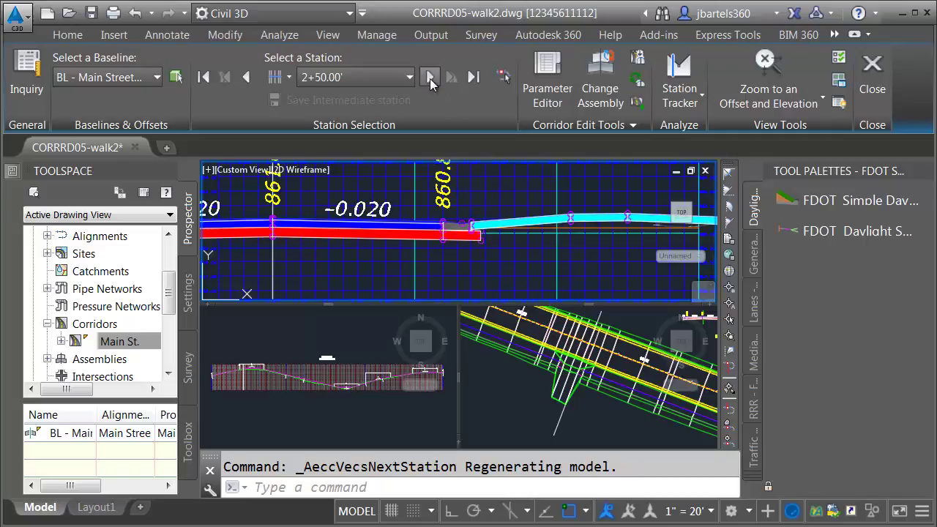
pyautogui.click(430, 78)
pyautogui.click(430, 78)
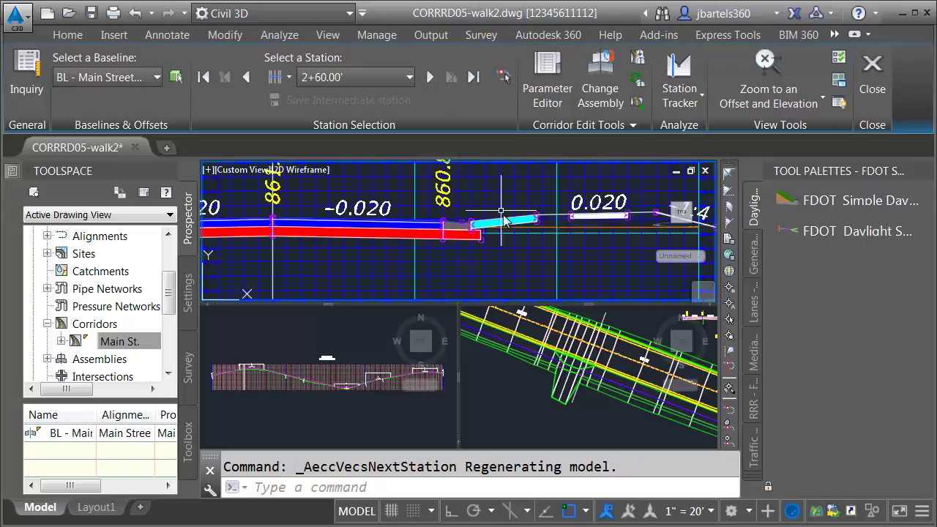
pyautogui.click(430, 77)
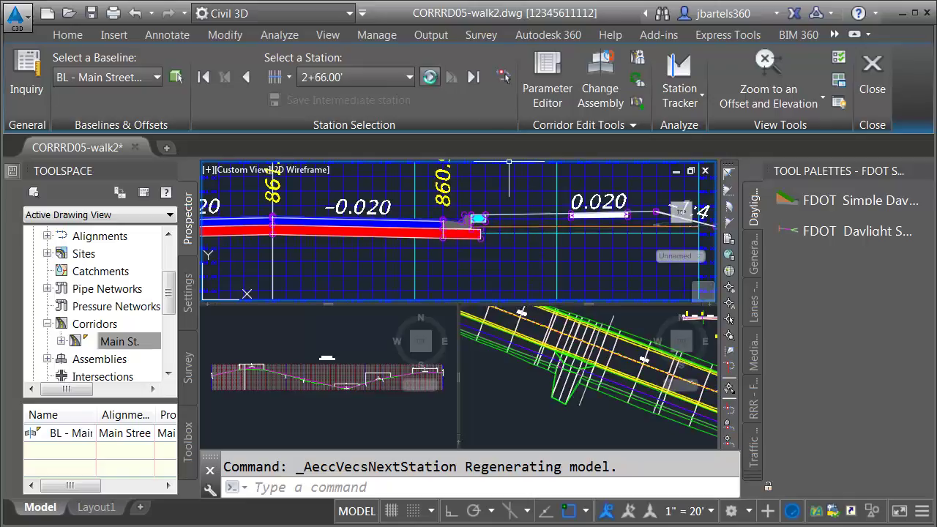
pyautogui.click(430, 79)
# Zoom the plan viewport and close the Section Editor
pyautogui.click(565, 381)
pyautogui.scroll(4, 541, 366)
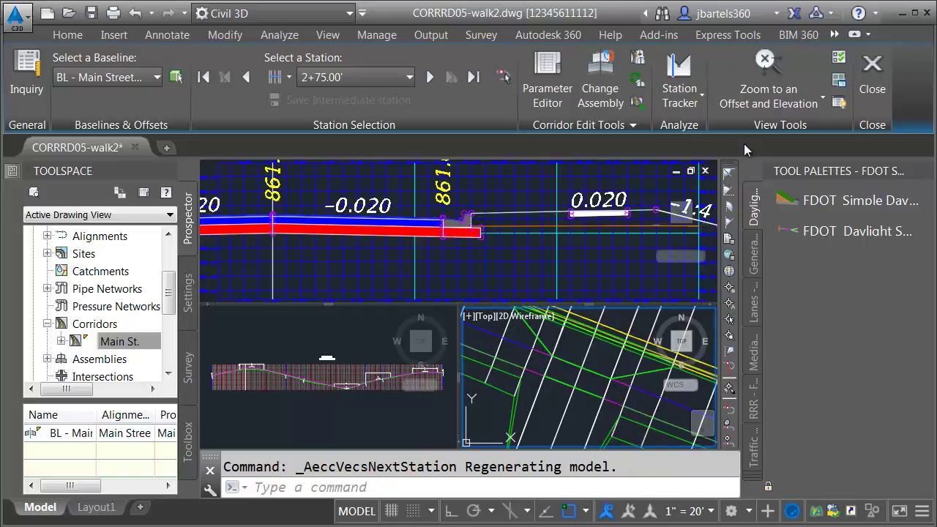
pyautogui.click(872, 77)
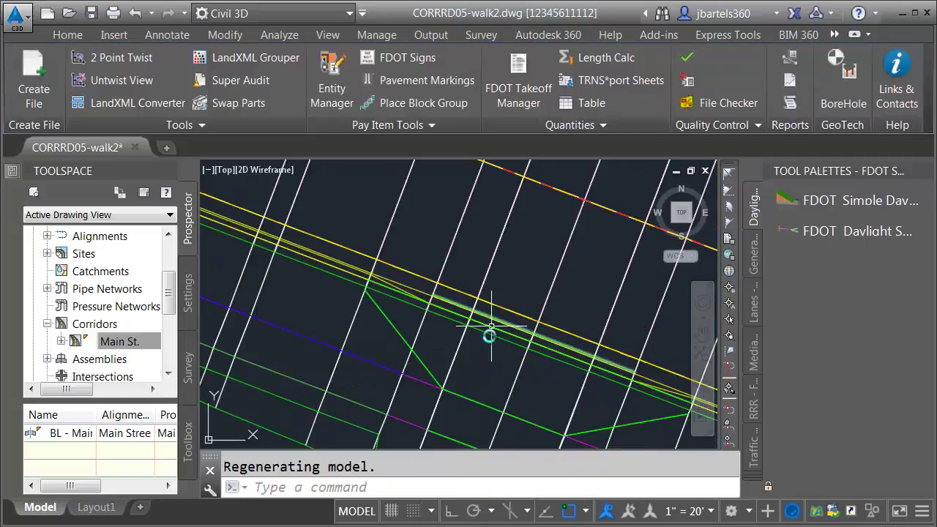
# Cancel the command, zoom to the driveway, pick the Main St. corridor and open Corridor Properties
pyautogui.press('Escape')
pyautogui.scroll(5, 483, 370)
pyautogui.scroll(6, 422, 368)
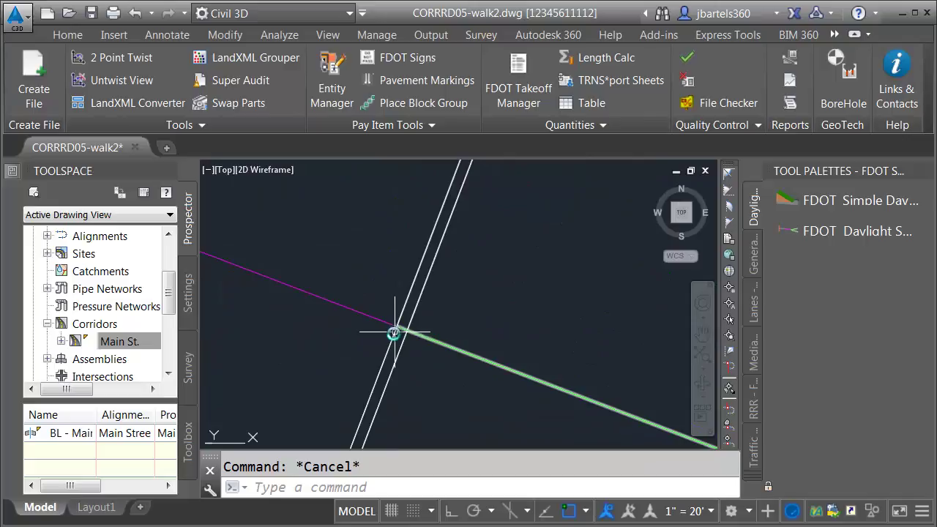
pyautogui.scroll(-5, 394, 333)
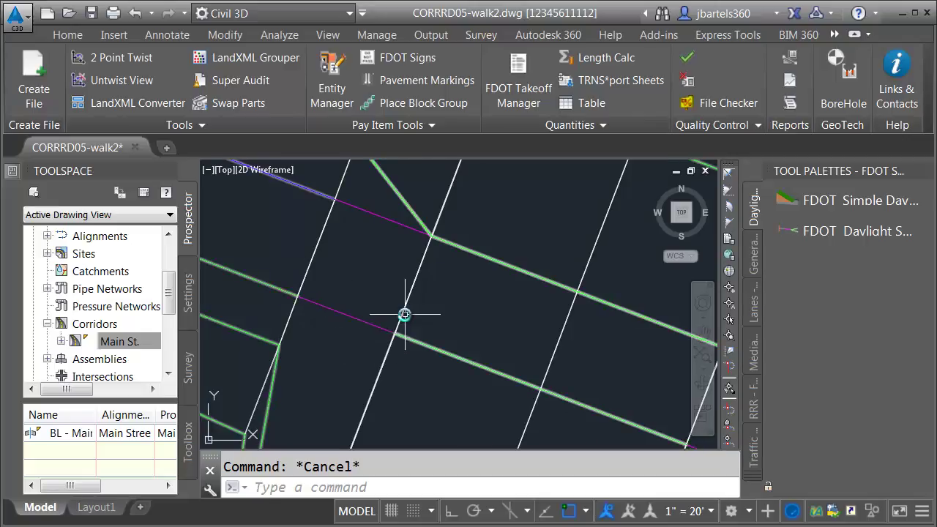
pyautogui.scroll(5, 542, 372)
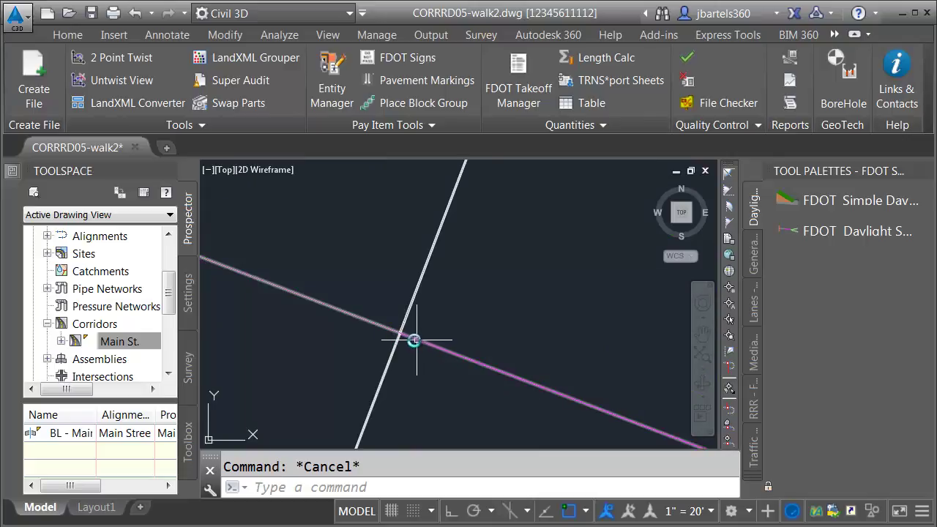
pyautogui.scroll(2, 411, 335)
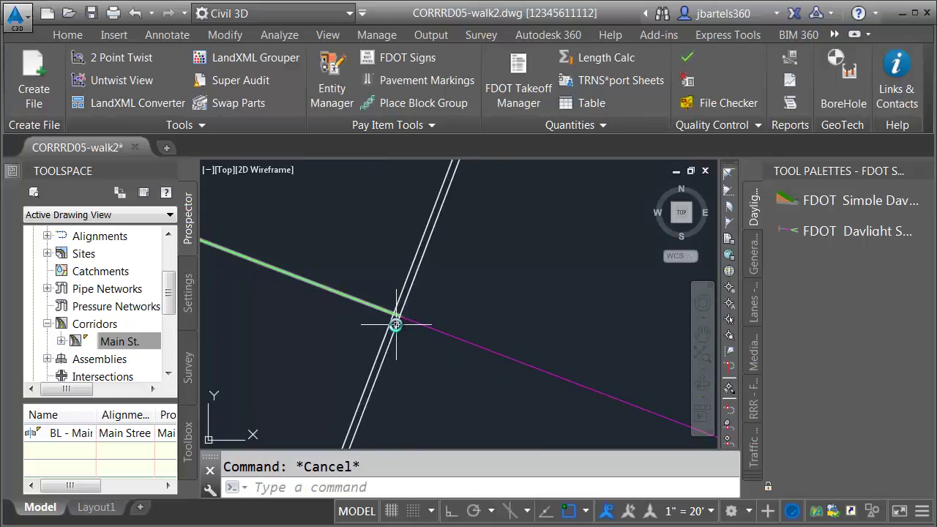
pyautogui.click(395, 324)
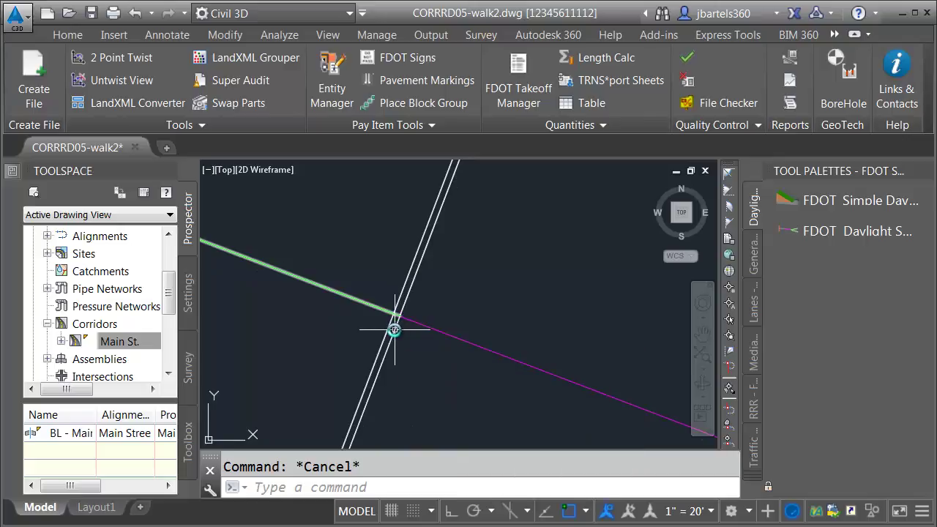
pyautogui.scroll(3, 408, 309)
pyautogui.click(145, 81)
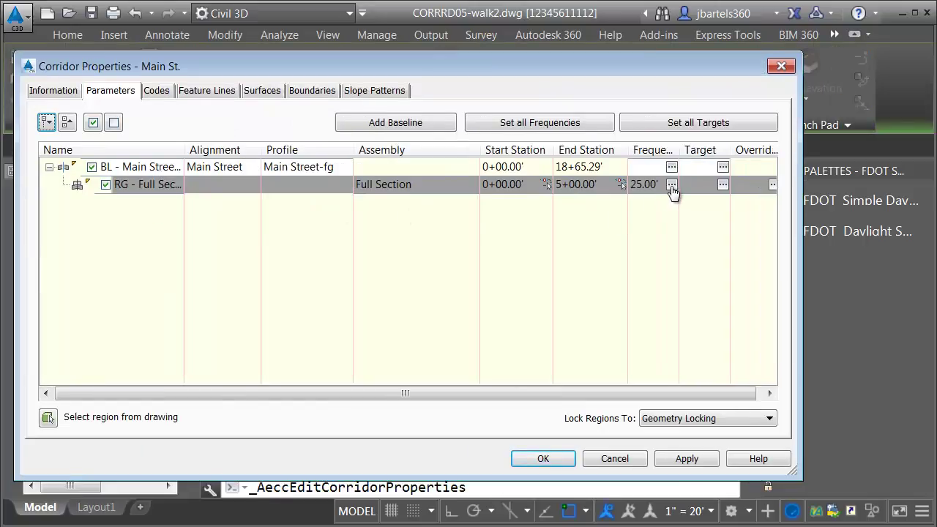
# Change the frequency stations to 2+43.95' and 2+56.05', apply, and rebuild the corridor
pyautogui.click(671, 185)
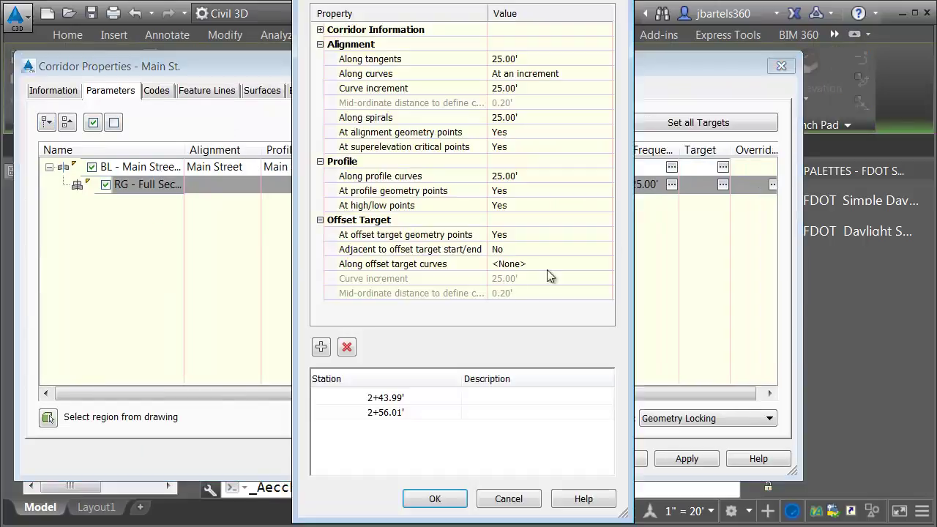
pyautogui.click(400, 405)
pyautogui.click(400, 405)
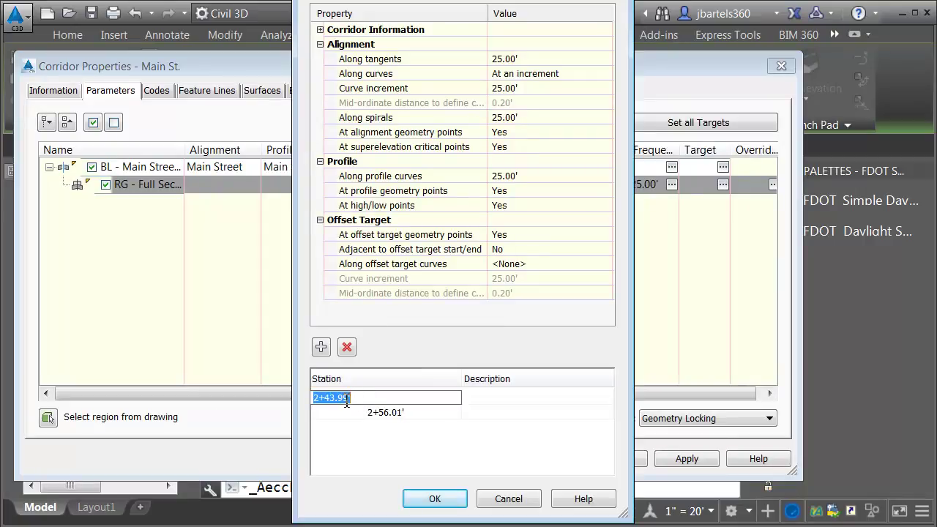
pyautogui.click(346, 399)
pyautogui.doubleClick(399, 414)
pyautogui.click(346, 415)
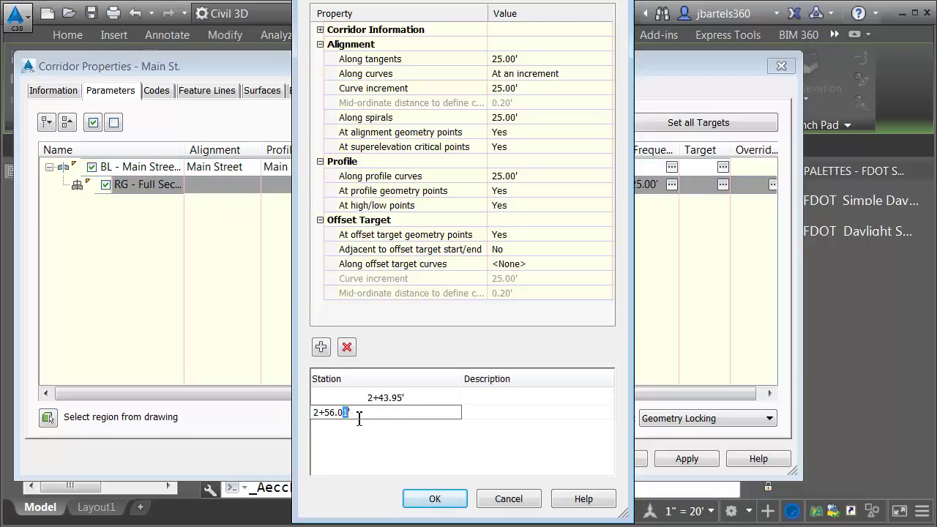
pyautogui.click(438, 499)
pyautogui.click(543, 458)
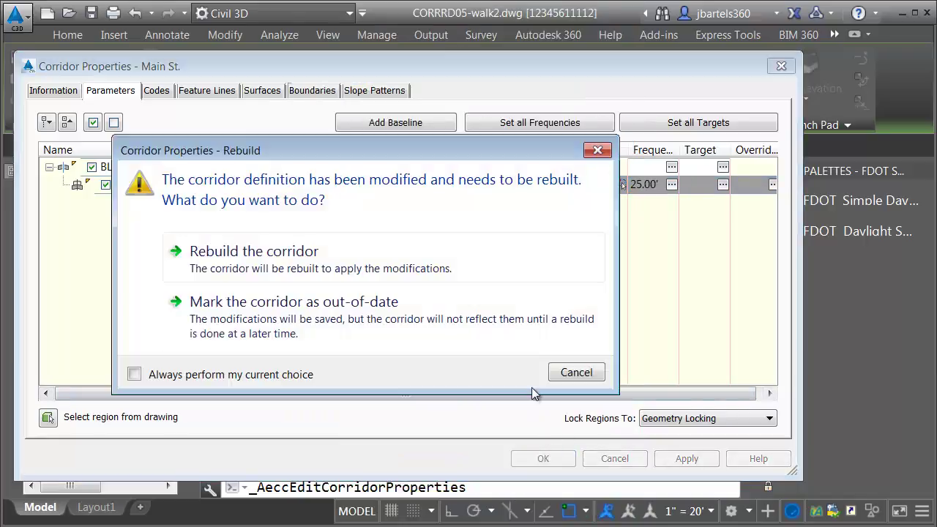
pyautogui.click(308, 253)
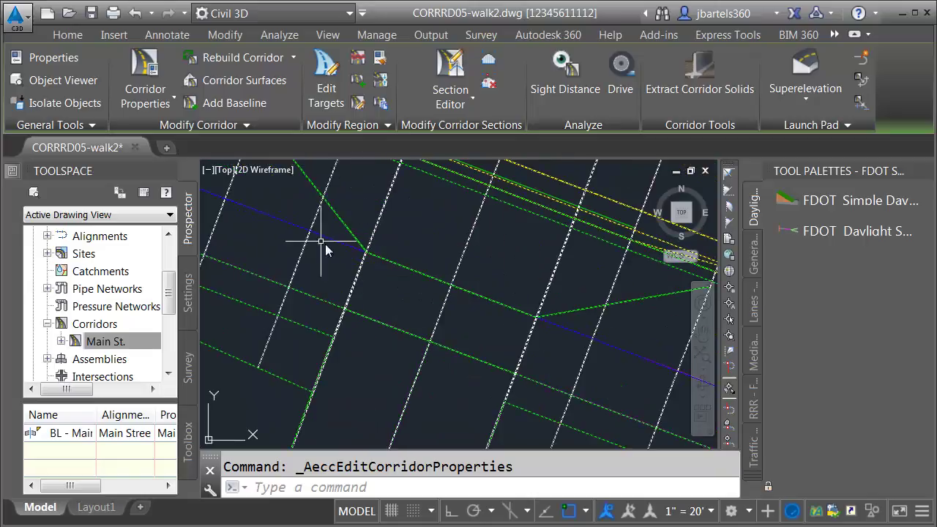
# Reselect the corridor, open the Section Editor and zoom to an offset and elevation
pyautogui.scroll(3, 366, 249)
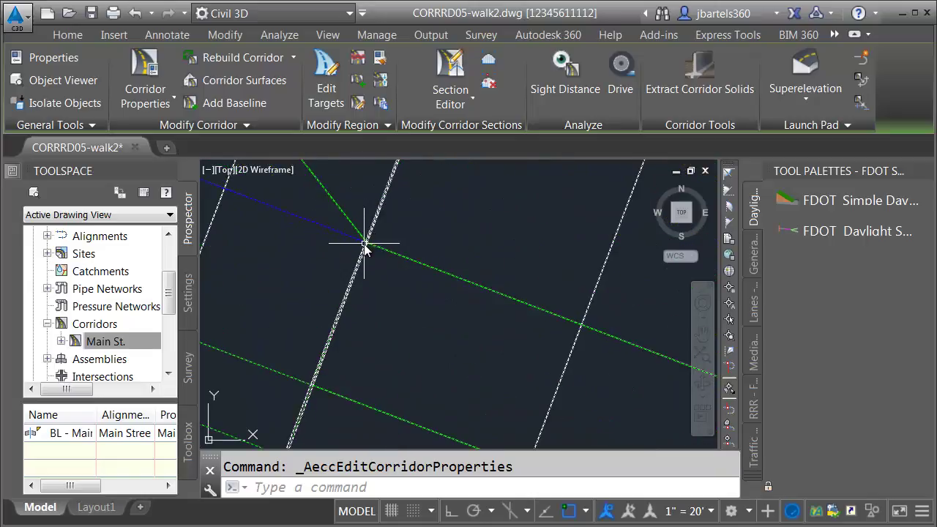
pyautogui.scroll(-2, 366, 249)
pyautogui.scroll(-2, 362, 247)
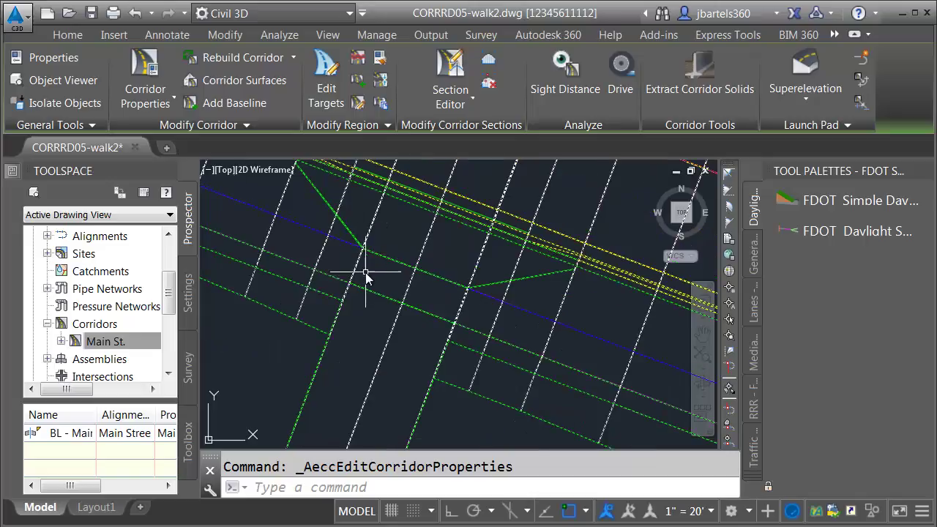
pyautogui.scroll(-1, 373, 271)
pyautogui.moveTo(383, 268); pyautogui.dragTo(398, 309, button='middle')
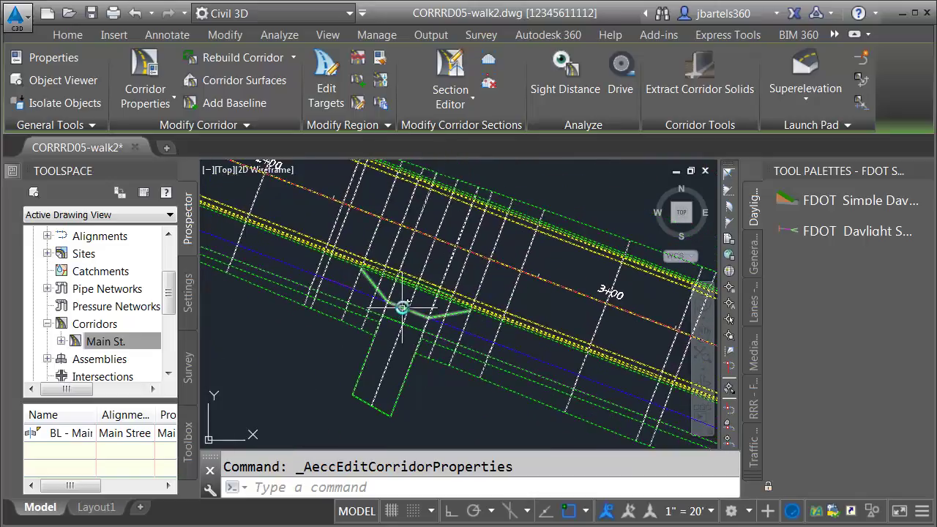
pyautogui.press('Escape')
pyautogui.scroll(1, 366, 249)
pyautogui.click(373, 238)
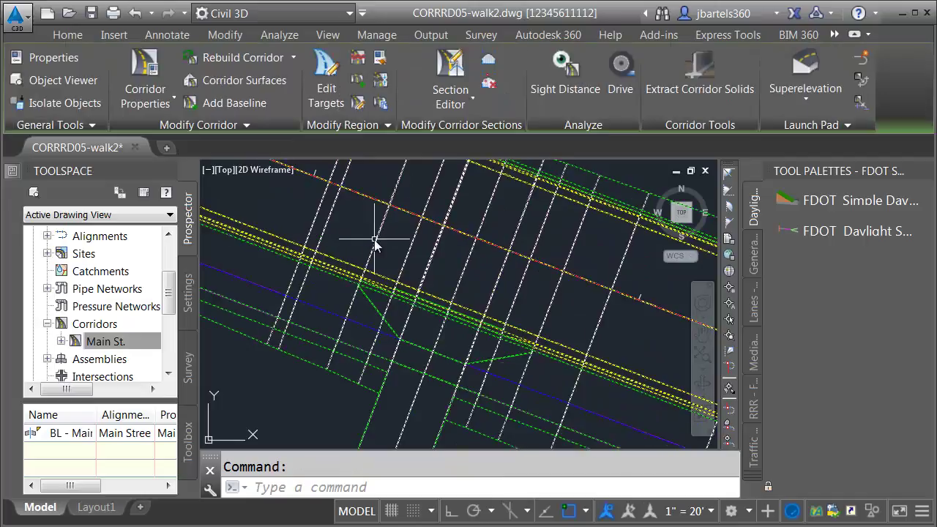
pyautogui.click(451, 82)
pyautogui.scroll(4, 659, 220)
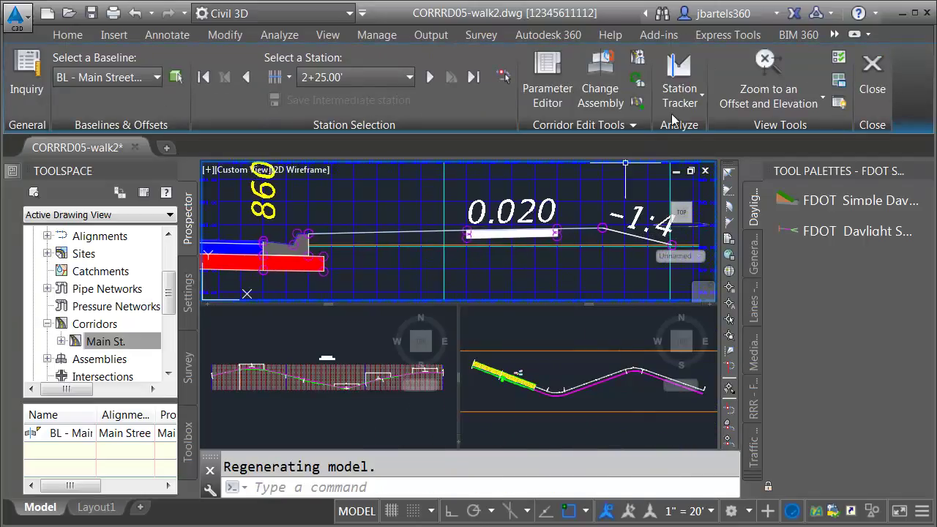
pyautogui.click(766, 80)
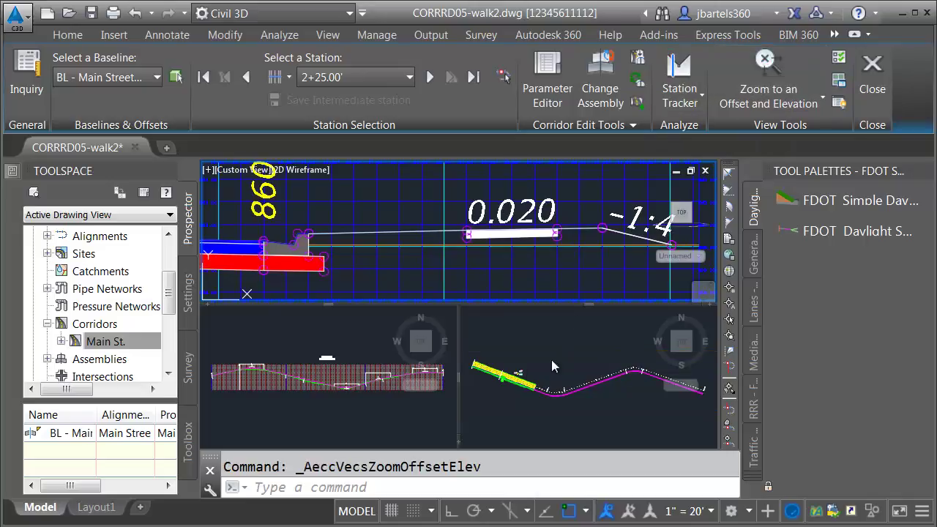
# Step through stations 2+34.00' to 2+75.00', including 2+43.95' and 2+56.05', then close the editor
pyautogui.click(561, 363)
pyautogui.scroll(6, 571, 392)
pyautogui.scroll(3, 572, 391)
pyautogui.click(429, 77)
pyautogui.click(430, 77)
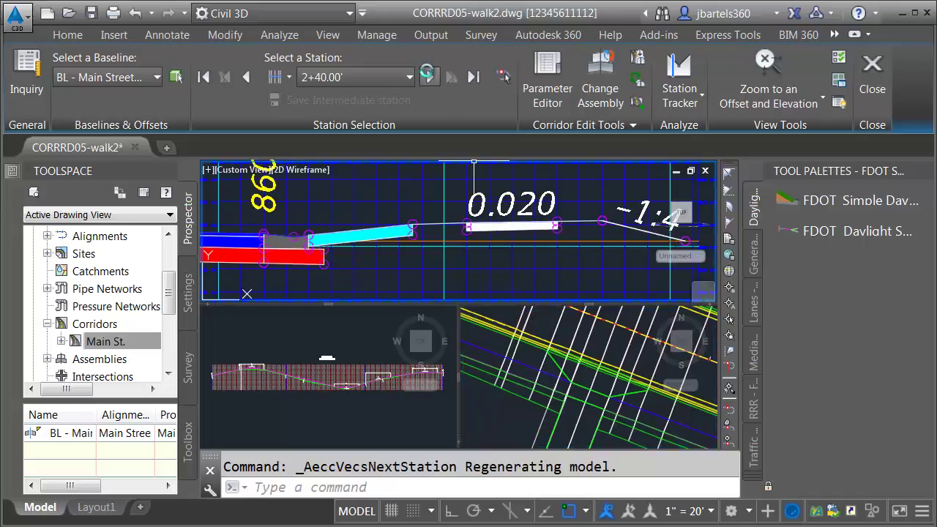
pyautogui.click(429, 77)
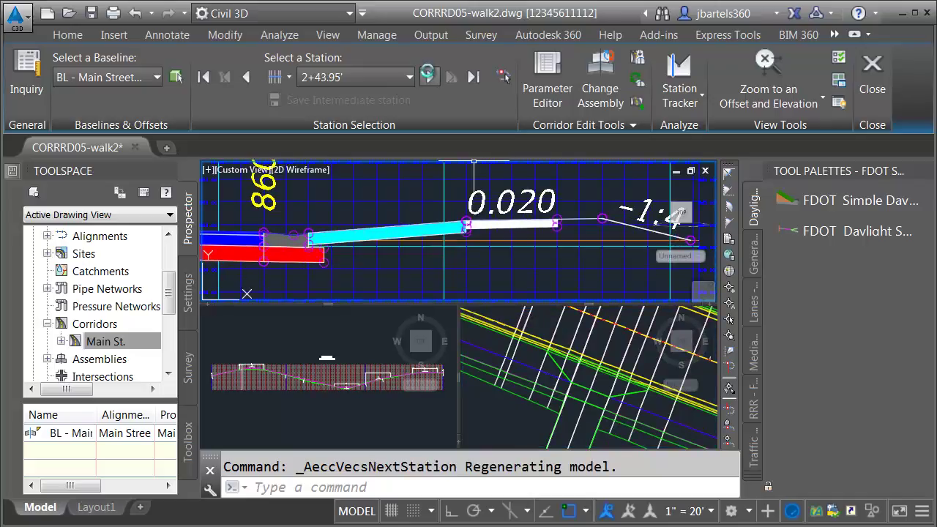
pyautogui.click(430, 77)
pyautogui.click(429, 77)
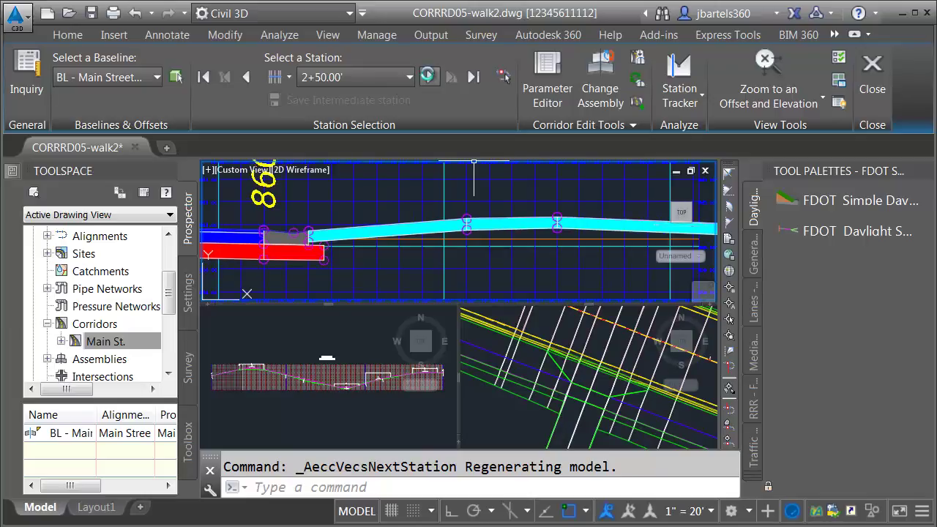
pyautogui.click(430, 77)
pyautogui.click(430, 77)
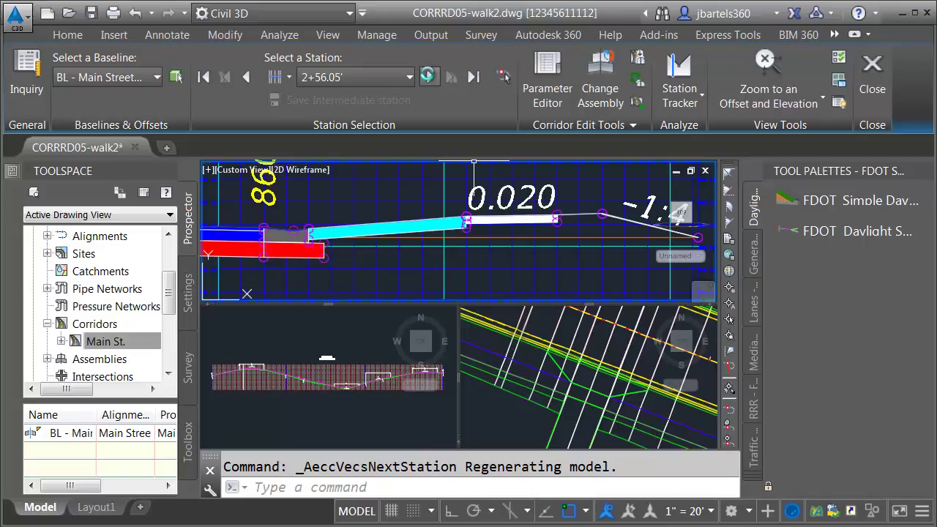
pyautogui.click(430, 77)
pyautogui.click(430, 77)
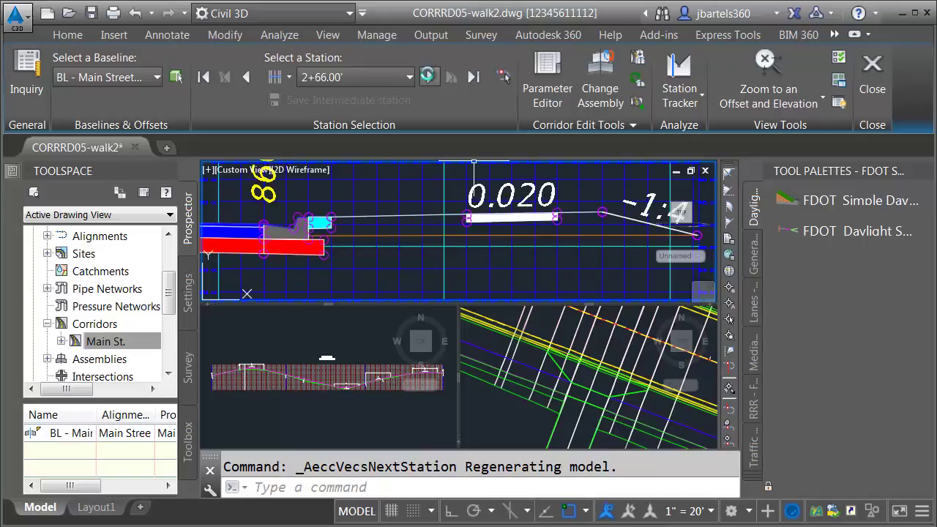
pyautogui.click(430, 77)
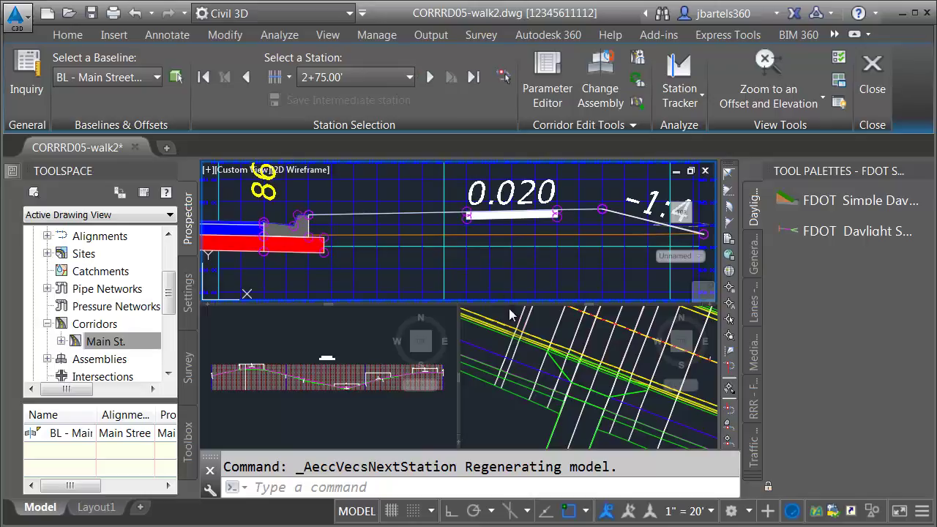
pyautogui.click(872, 82)
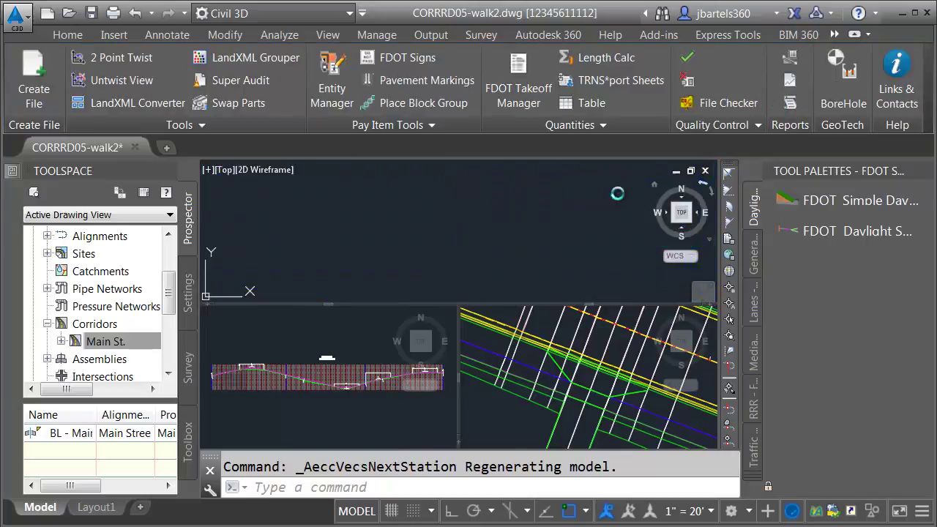
# Select the Main St. corridor, switch to the NW isometric view, orbit behind, and zoom into the driveways
pyautogui.press('Escape')
pyautogui.click(486, 238)
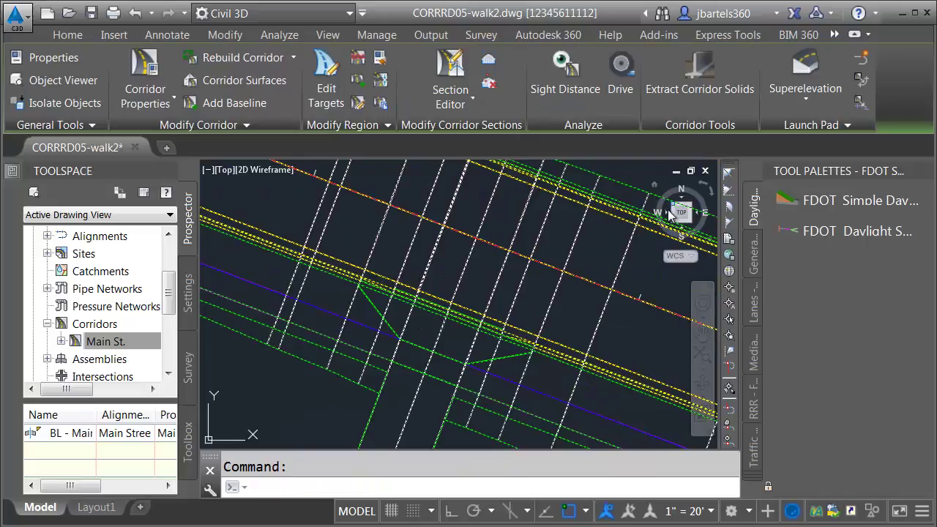
pyautogui.click(641, 234)
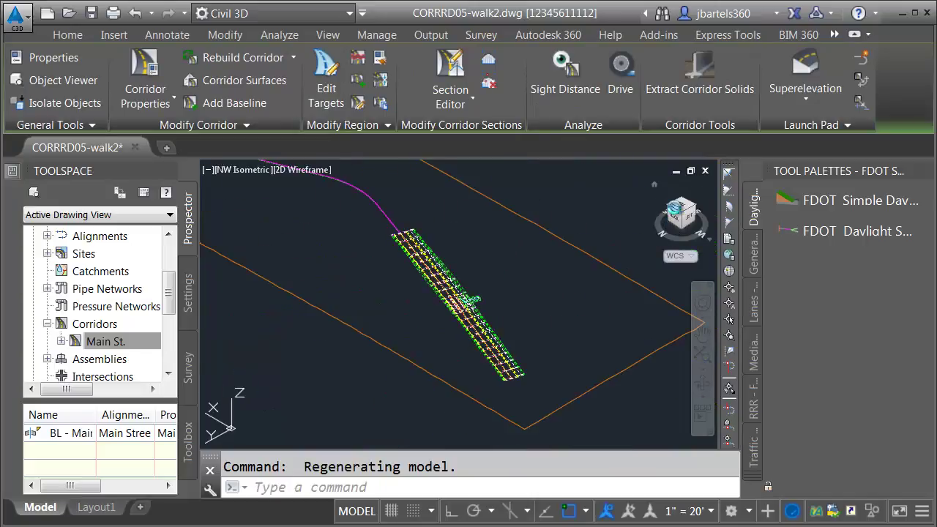
pyautogui.moveTo(681, 216); pyautogui.dragTo(613, 264)
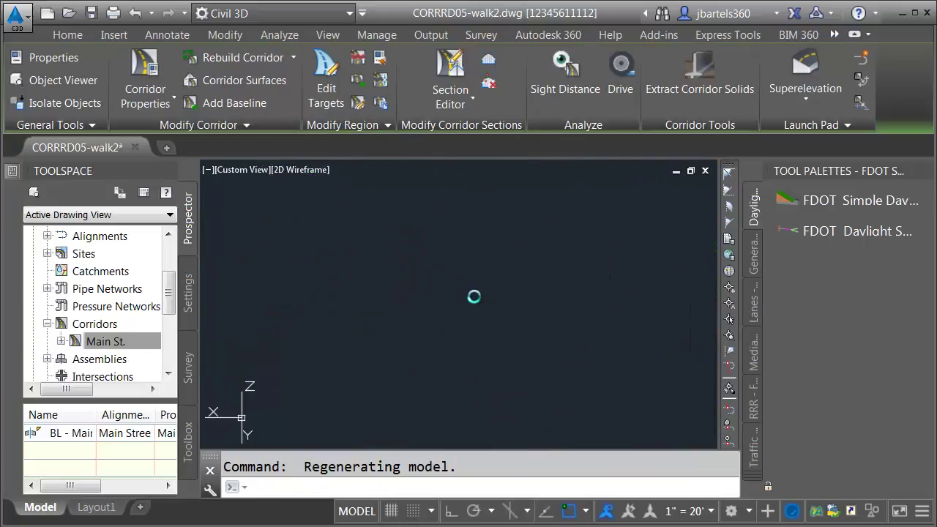
pyautogui.scroll(5, 455, 299)
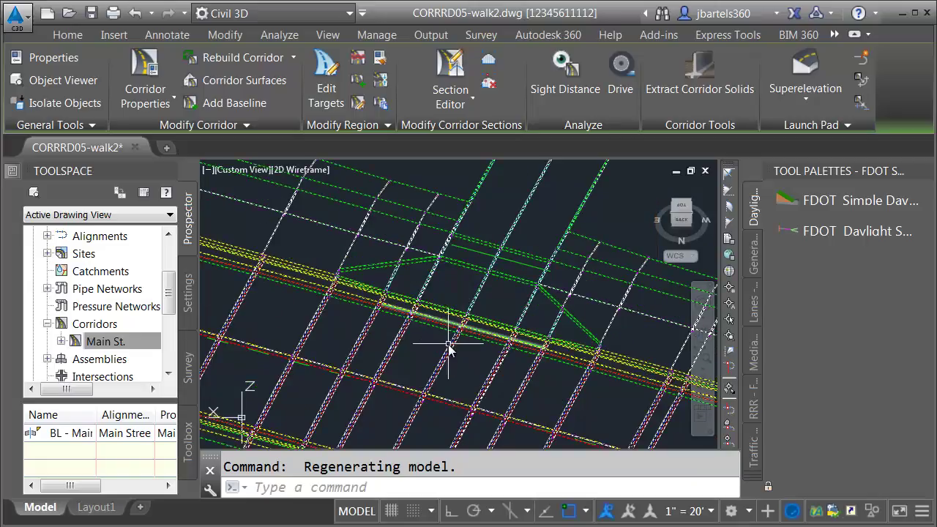